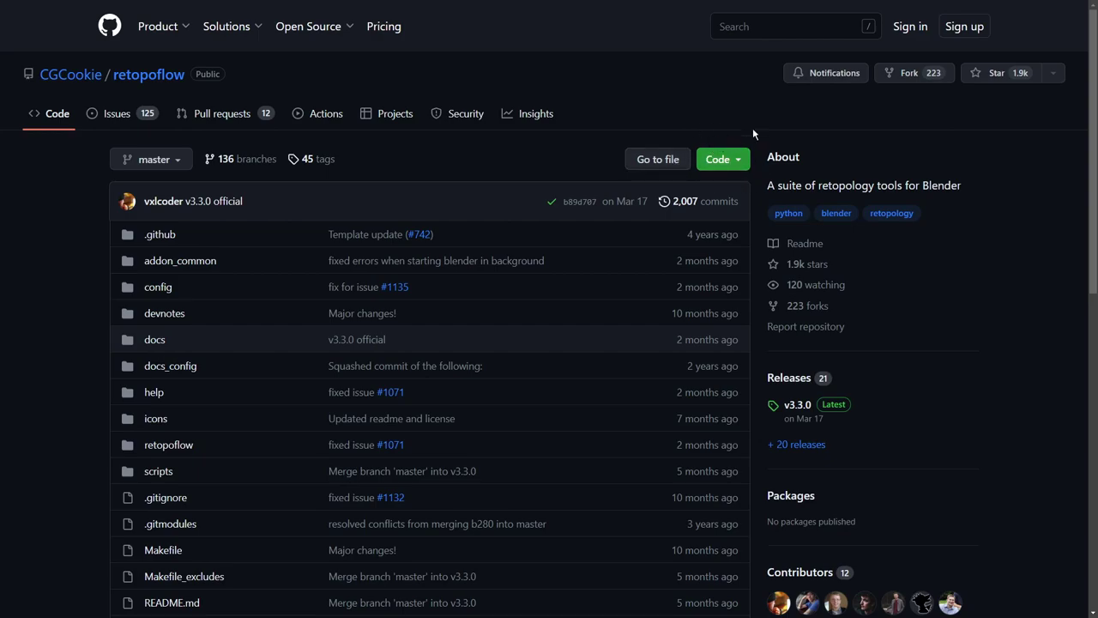
# Show the retopoflow repository's Code menu with its clone and Download ZIP options.
pyautogui.click(719, 161)
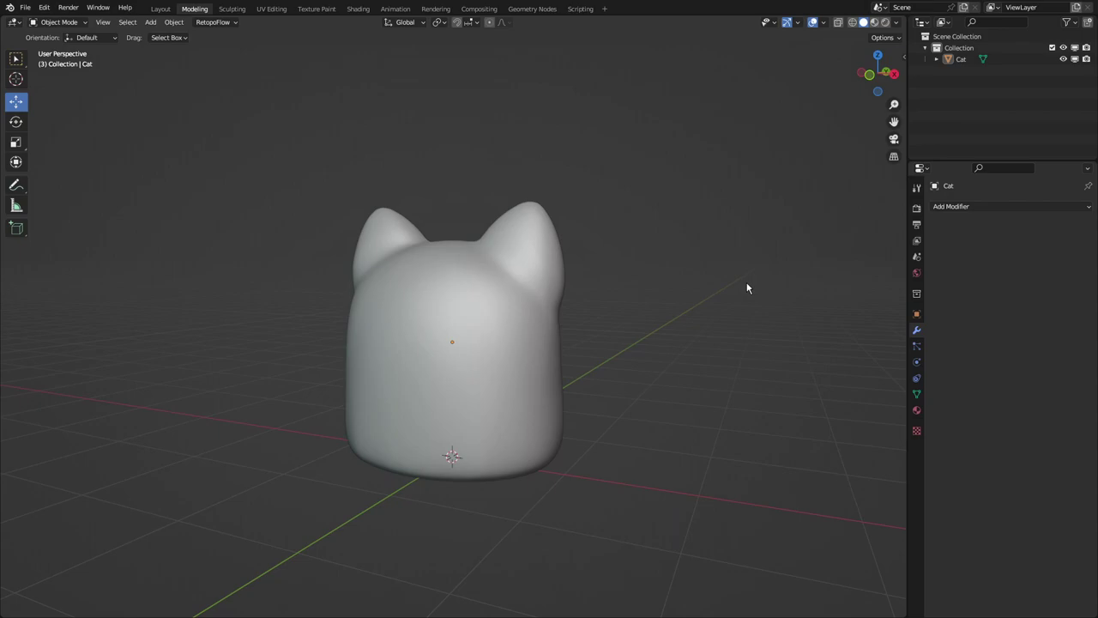
# Orbit around the Cat sculpt until its tail is visible from the side.
pyautogui.moveTo(781, 343)
pyautogui.mouseDown(button='middle')
pyautogui.moveTo(640, 372)
pyautogui.moveTo(605, 328)
pyautogui.moveTo(797, 341)
pyautogui.moveTo(629, 340)
pyautogui.moveTo(737, 348)
pyautogui.mouseUp(button='middle')
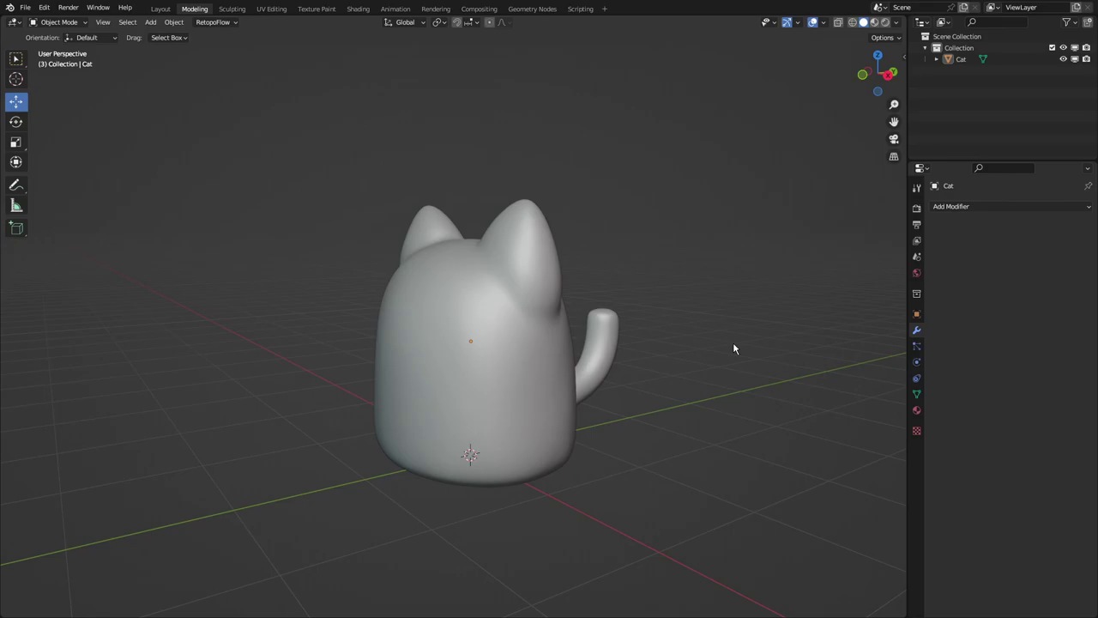
pyautogui.click(44, 8)
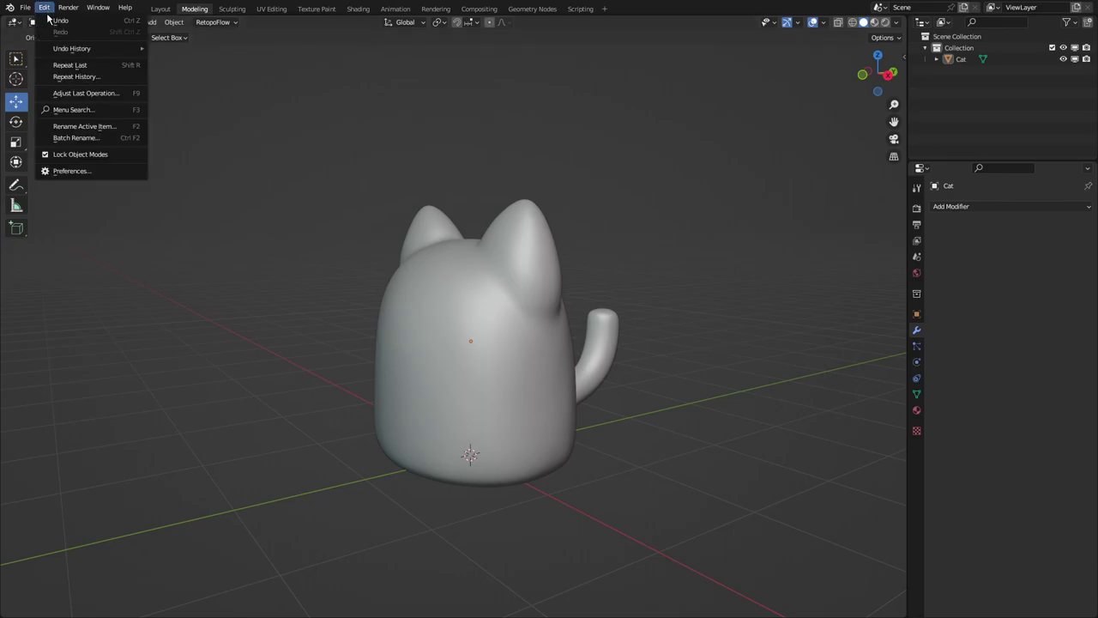
pyautogui.click(71, 171)
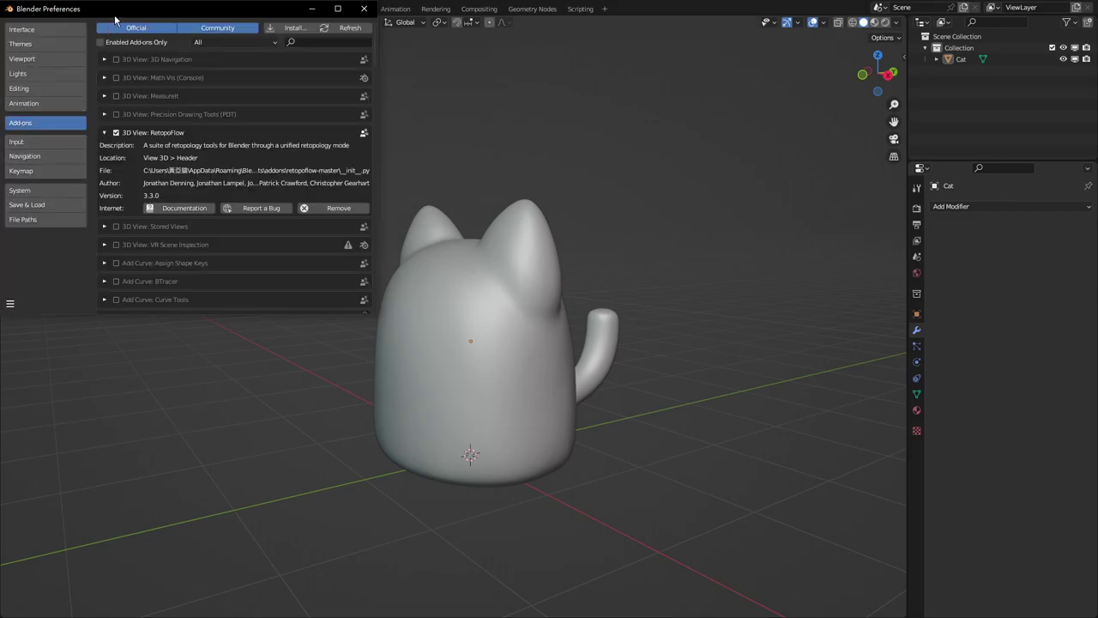
pyautogui.moveTo(115, 19); pyautogui.dragTo(477, 147)
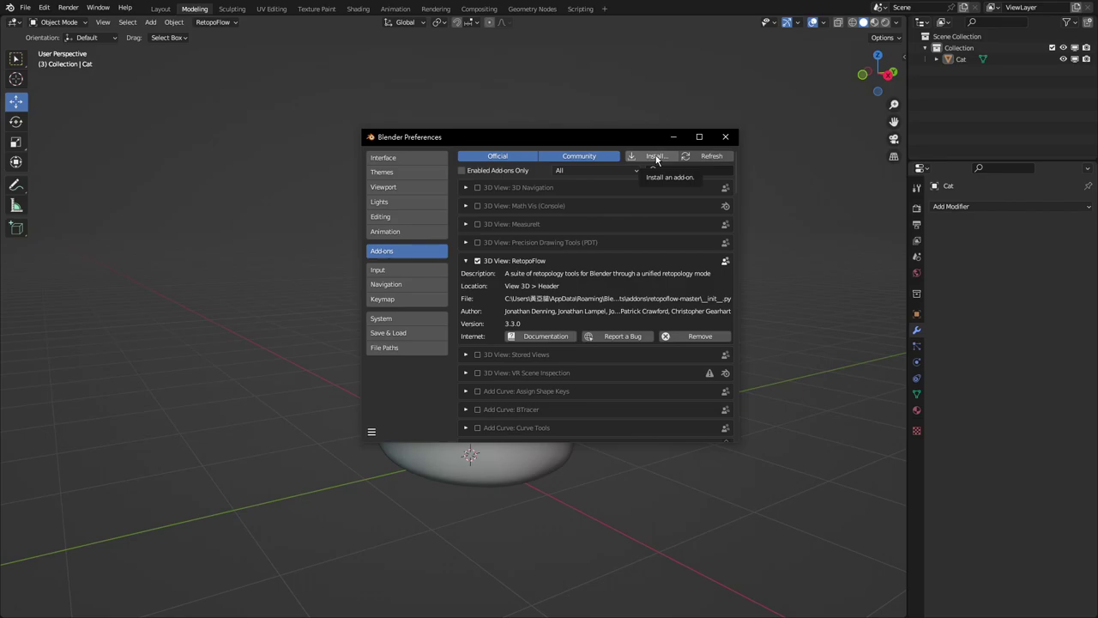
pyautogui.click(676, 172)
pyautogui.write('re')
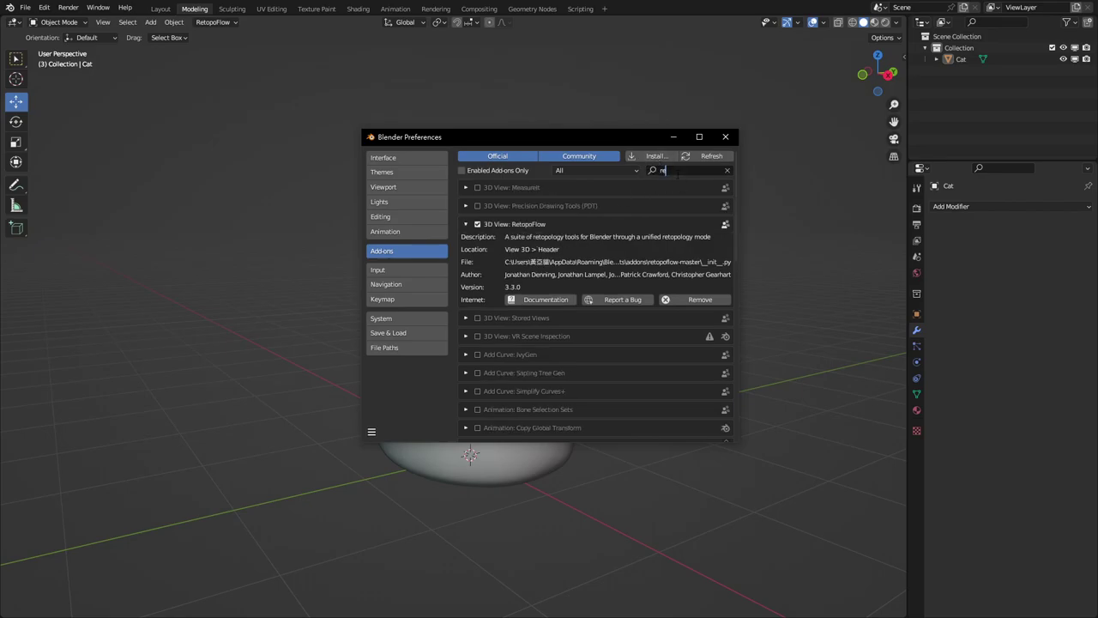
pyautogui.write('top')
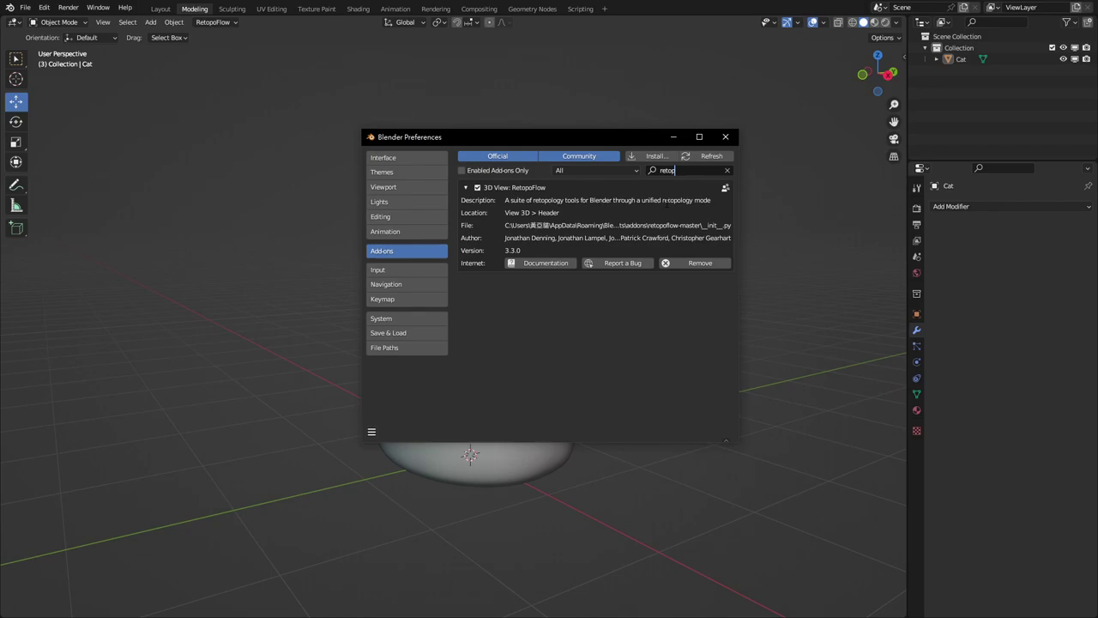
pyautogui.click(477, 187)
pyautogui.click(478, 187)
pyautogui.click(726, 137)
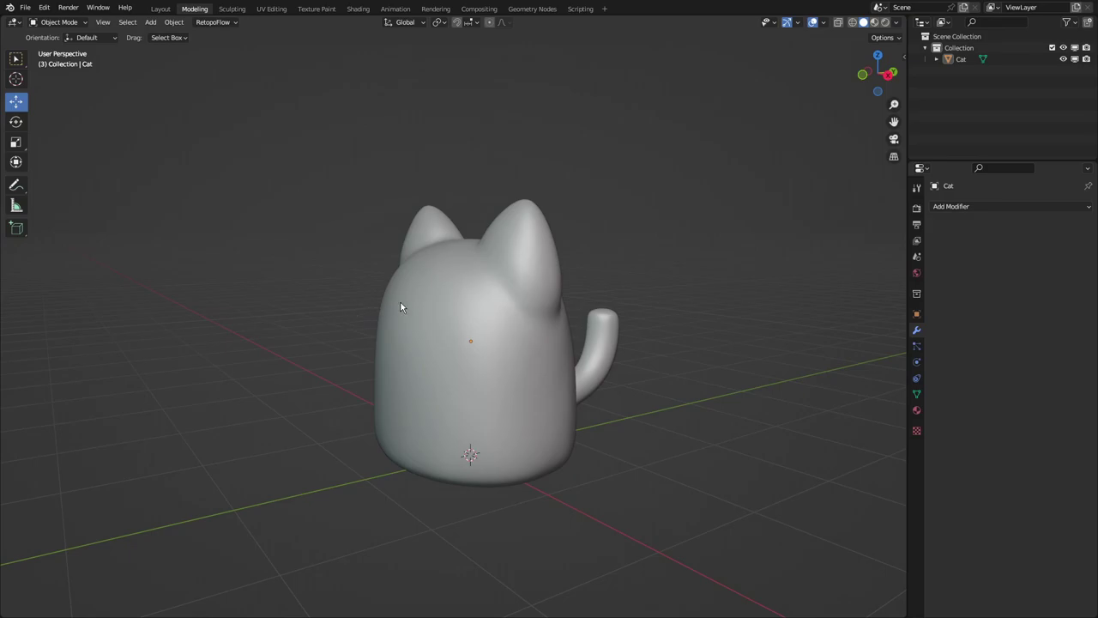
# Select the Cat, inspect its dense mesh in Edit Mode from several angles, then return to Object Mode.
pyautogui.click(441, 306)
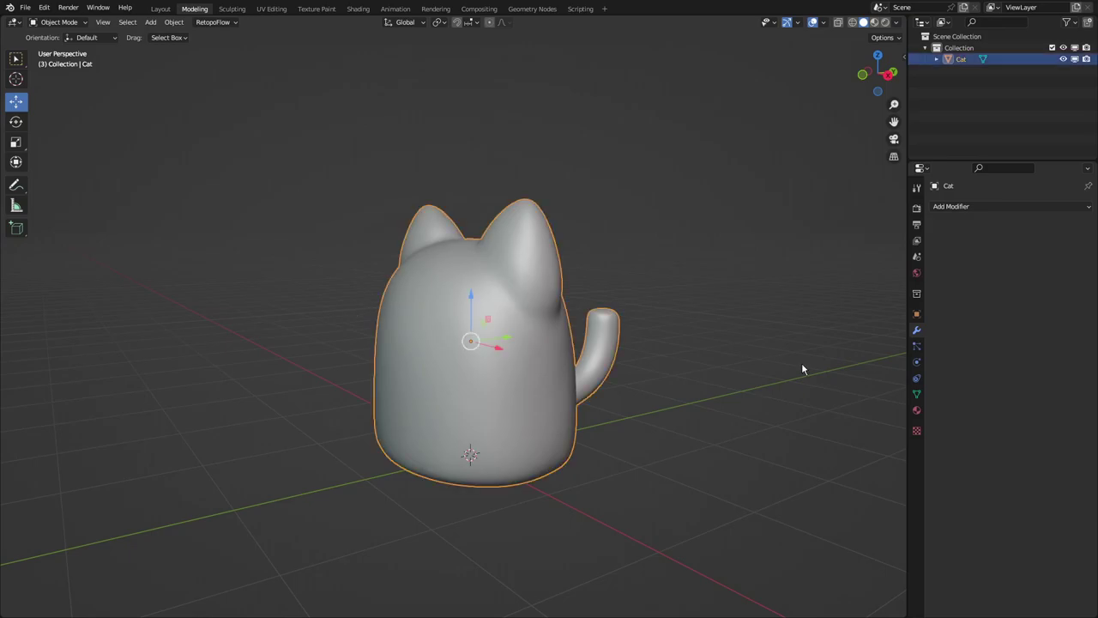
pyautogui.press('Tab')
pyautogui.moveTo(801, 362); pyautogui.dragTo(617, 378, button='middle')
pyautogui.moveTo(485, 283)
pyautogui.mouseDown(button='middle')
pyautogui.moveTo(623, 283)
pyautogui.moveTo(716, 326)
pyautogui.moveTo(699, 343)
pyautogui.moveTo(687, 338)
pyautogui.mouseUp(button='middle')
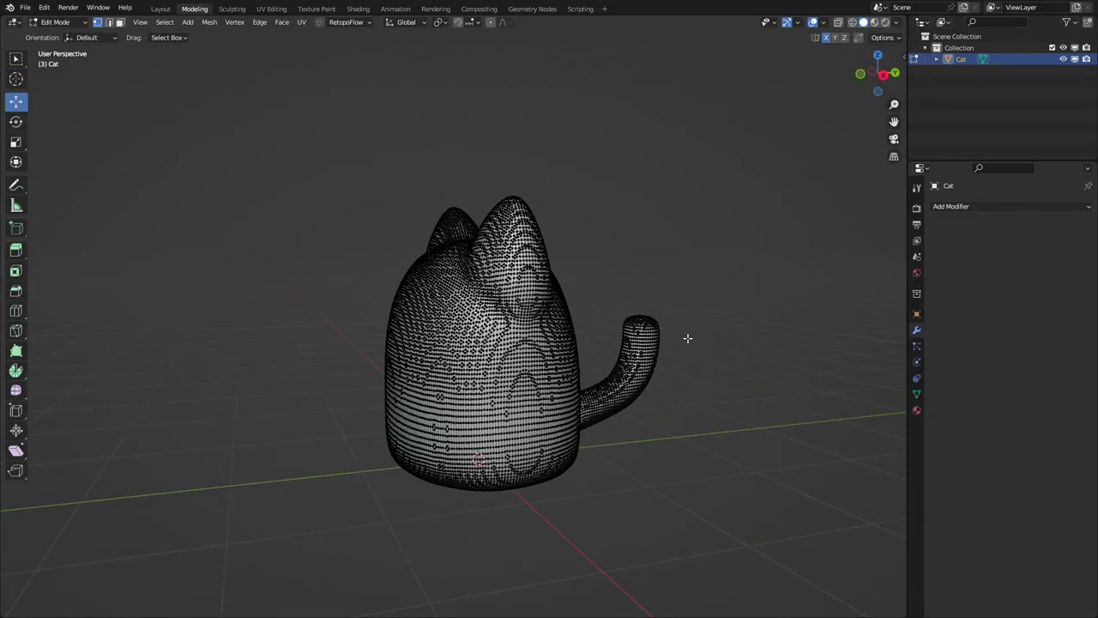
pyautogui.moveTo(561, 321)
pyautogui.mouseDown(button='middle')
pyautogui.moveTo(632, 326)
pyautogui.moveTo(549, 343)
pyautogui.moveTo(586, 314)
pyautogui.mouseUp(button='middle')
pyautogui.press('Tab')
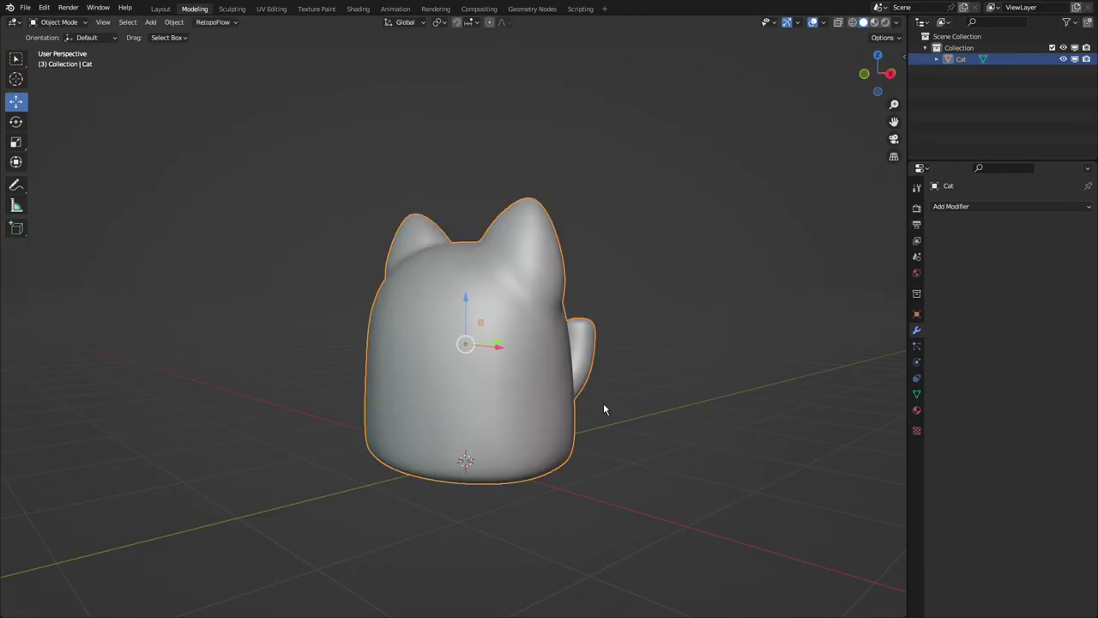
pyautogui.moveTo(603, 403)
pyautogui.mouseDown(button='middle')
pyautogui.moveTo(572, 415)
pyautogui.moveTo(490, 407)
pyautogui.moveTo(572, 395)
pyautogui.moveTo(576, 414)
pyautogui.mouseUp(button='middle')
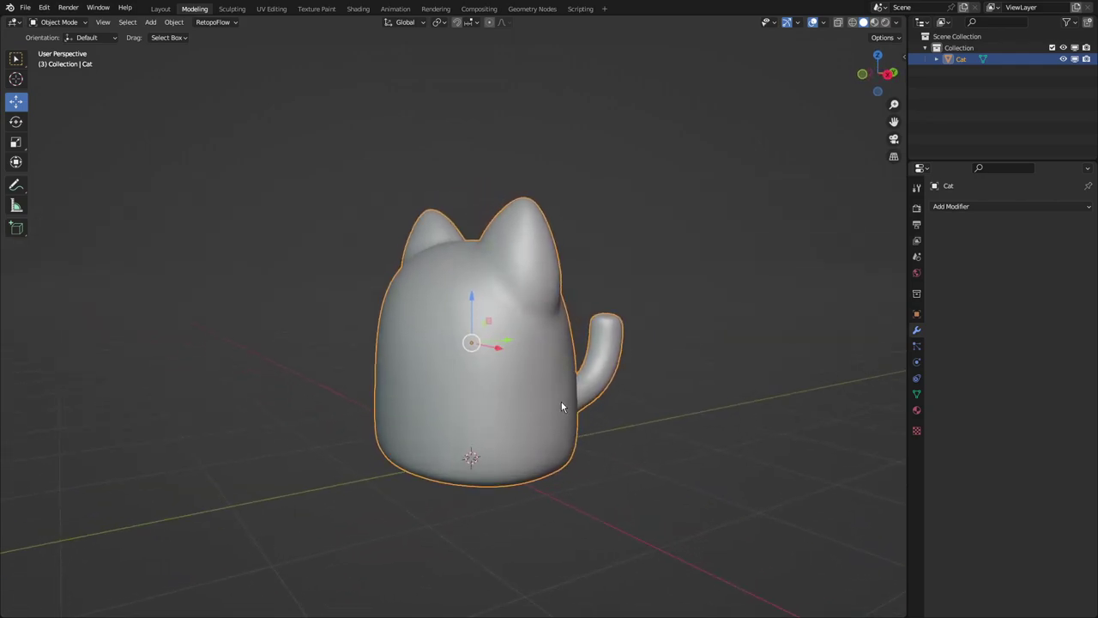
pyautogui.click(25, 8)
# Create a new RetopoFlow target 'at Active' from the Cat and start RetopoFlow.
pyautogui.click(217, 27)
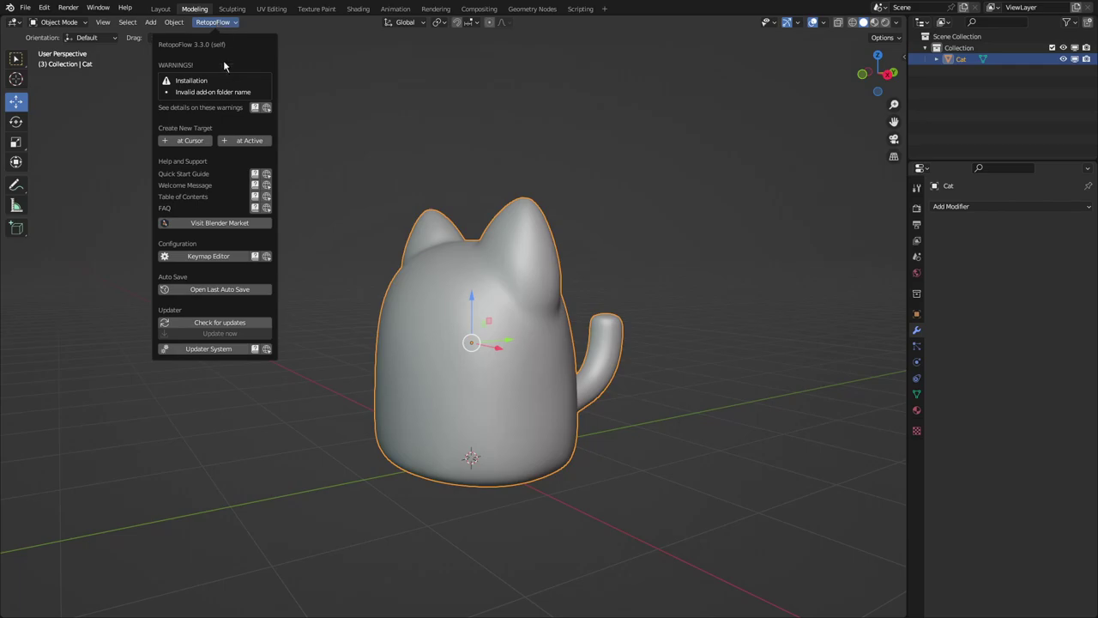
pyautogui.click(250, 142)
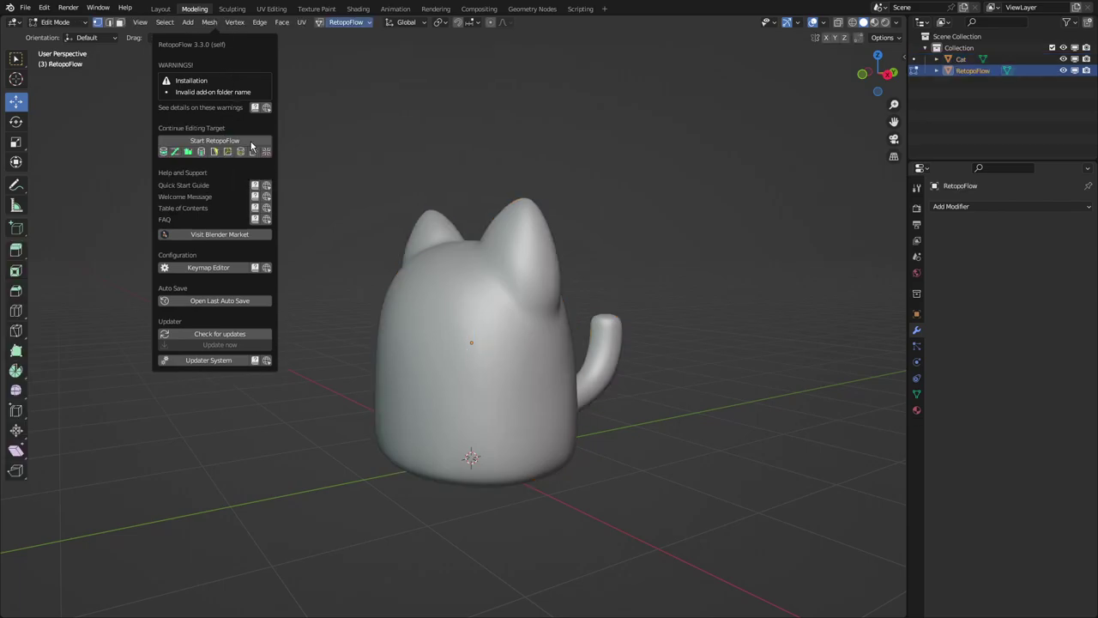
pyautogui.click(251, 143)
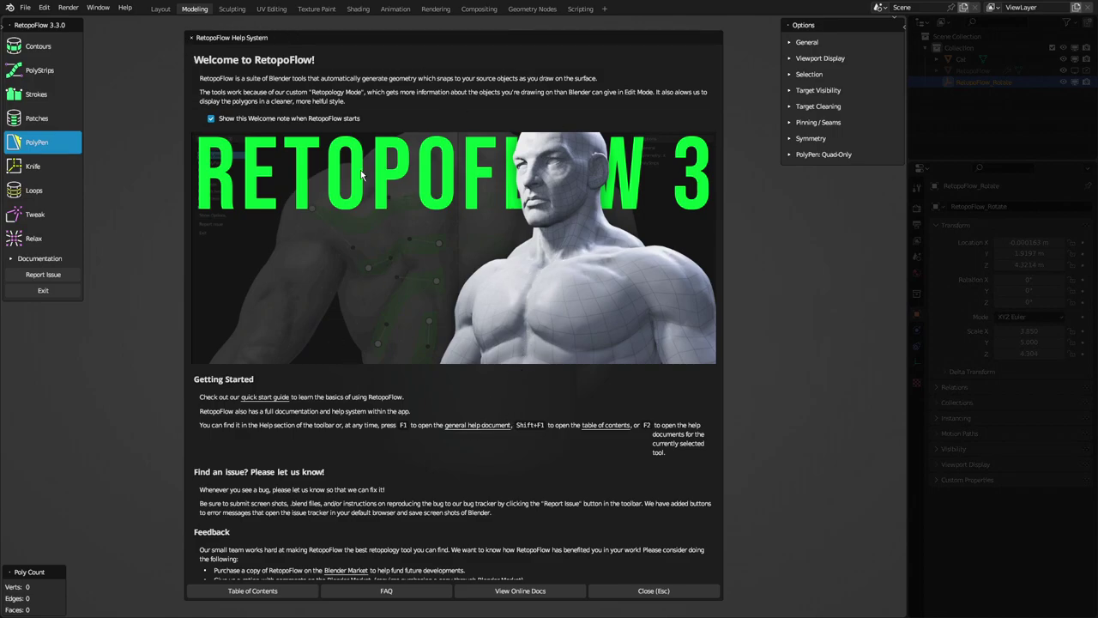
# Scroll through the Welcome to RetopoFlow help page and close it.
pyautogui.scroll(-2, 648, 288)
pyautogui.scroll(-2, 643, 297)
pyautogui.scroll(-3, 635, 295)
pyautogui.scroll(-3, 626, 290)
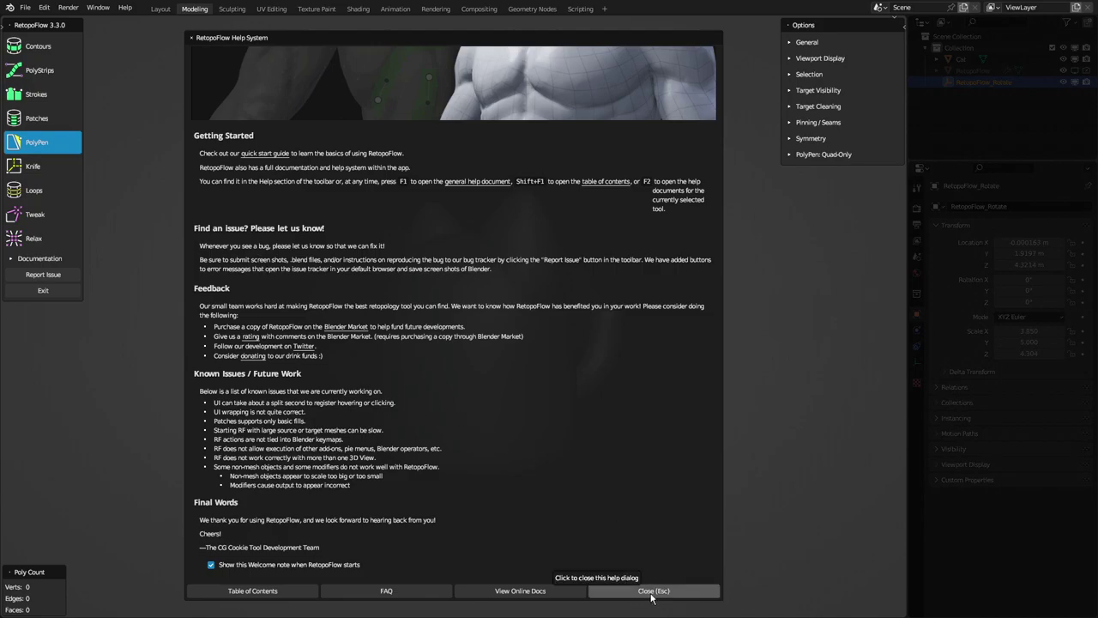
pyautogui.click(651, 591)
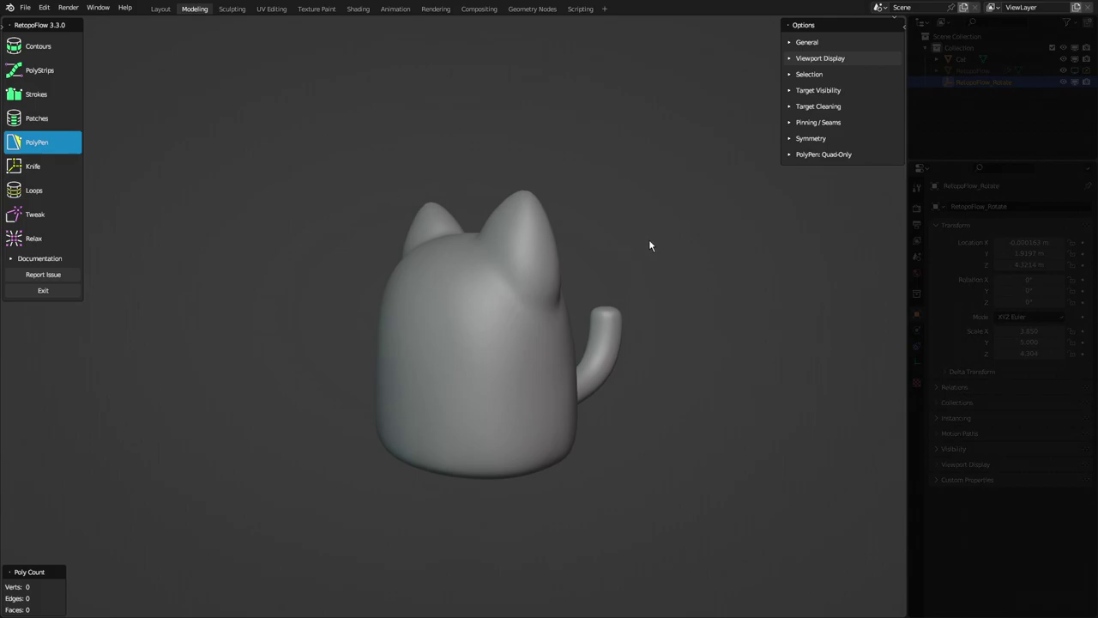
# Set RetopoFlow's General UI Scale to 1.15.
pyautogui.click(790, 42)
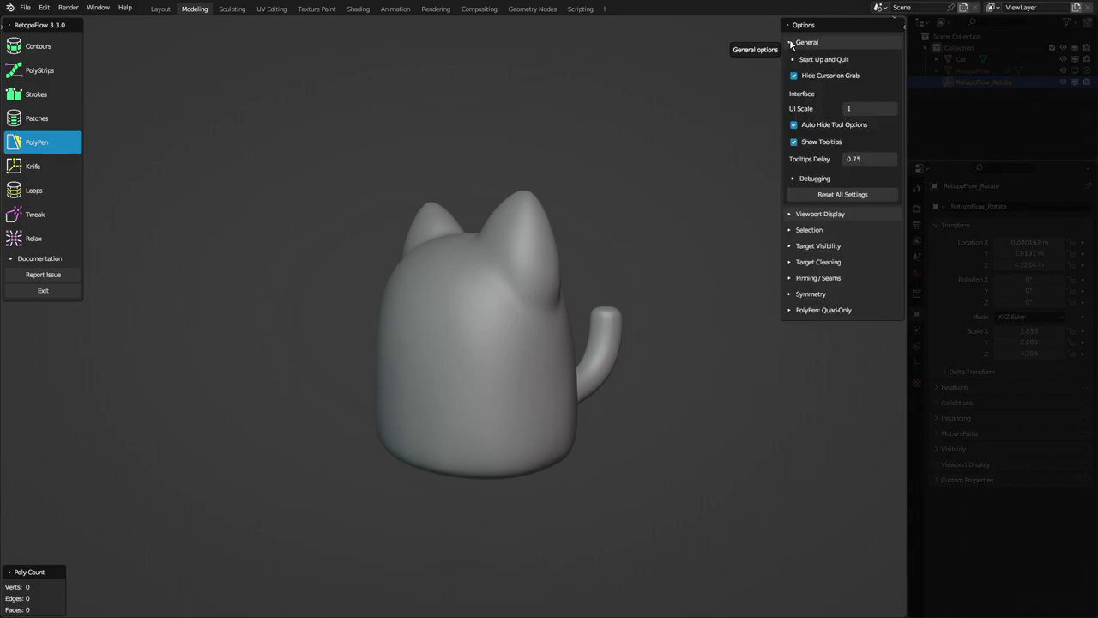
pyautogui.click(858, 108)
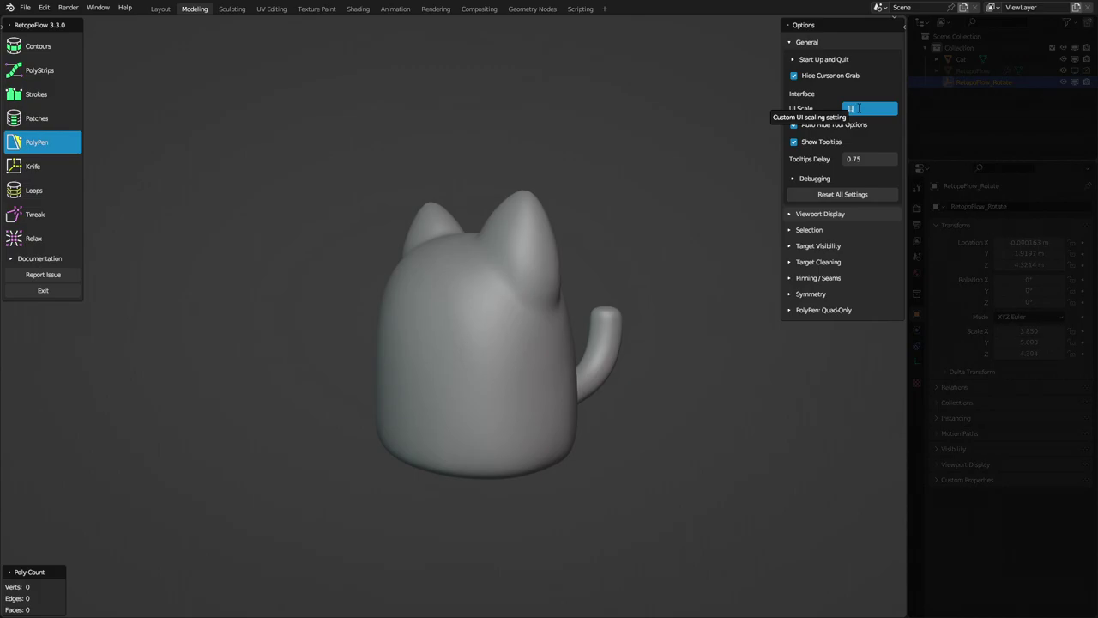
pyautogui.write('15')
pyautogui.press('Return')
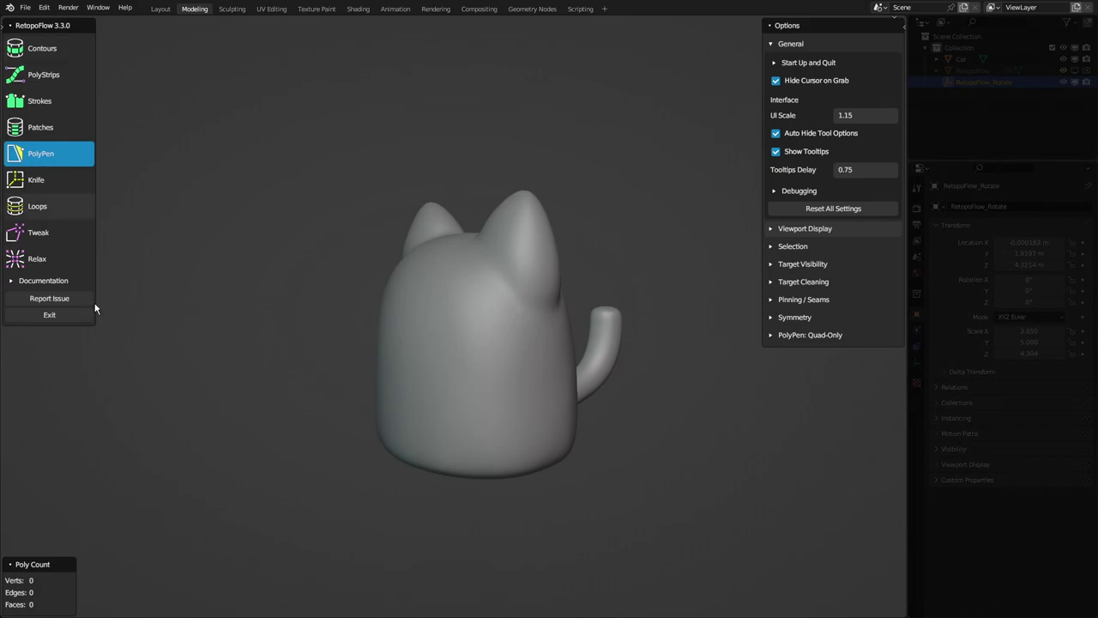
pyautogui.click(769, 45)
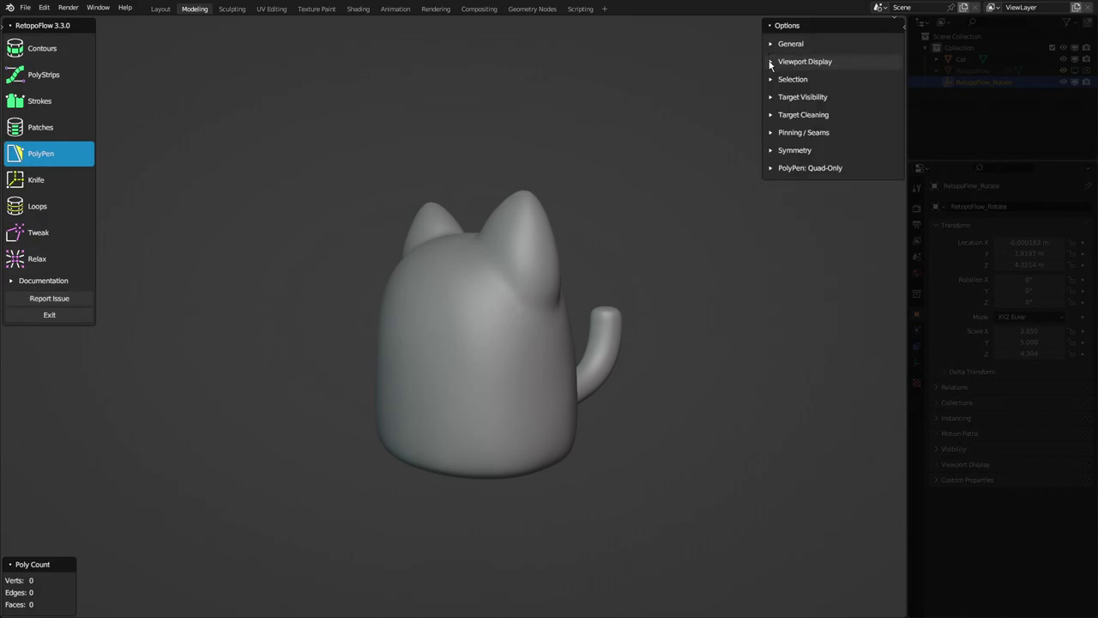
# Try Dark and Off optimized shading under Viewport Display, then settle back on Light.
pyautogui.click(769, 62)
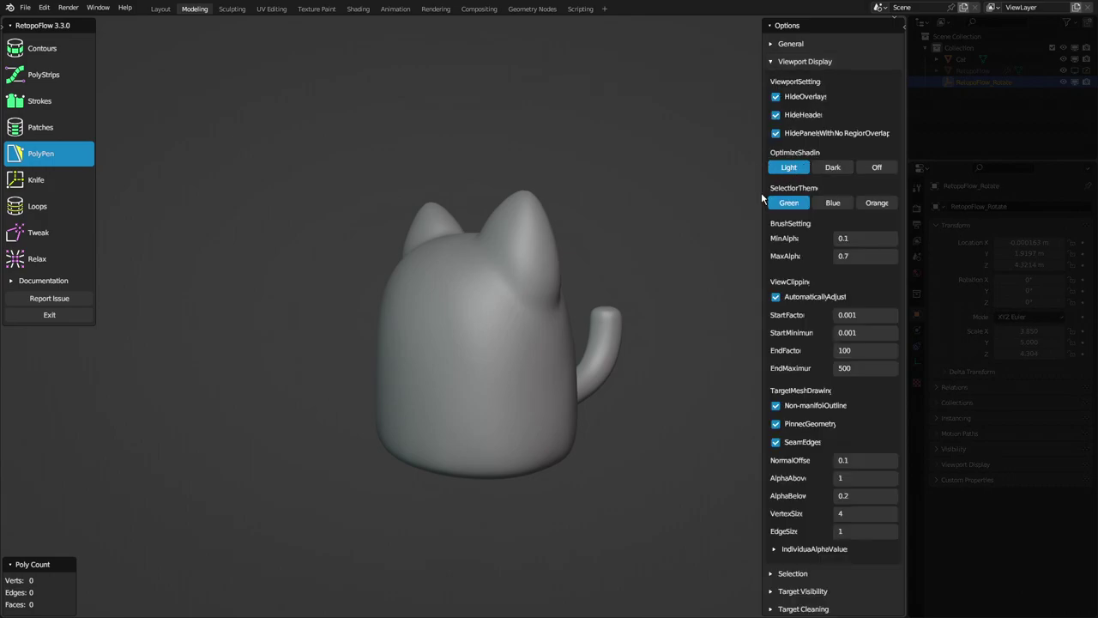
pyautogui.click(836, 170)
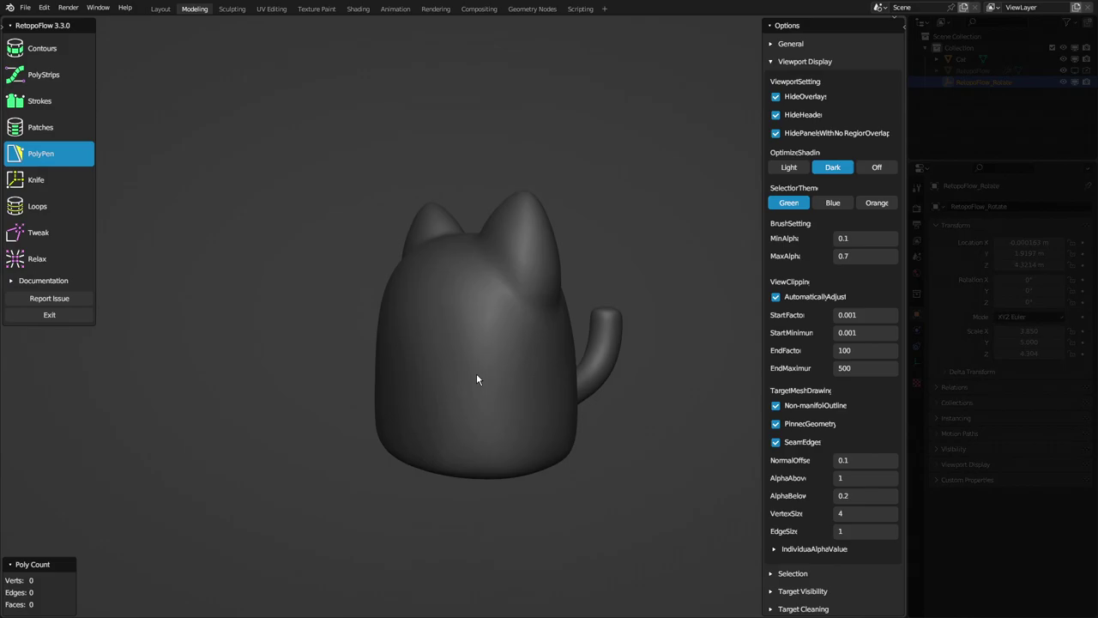
pyautogui.click(883, 172)
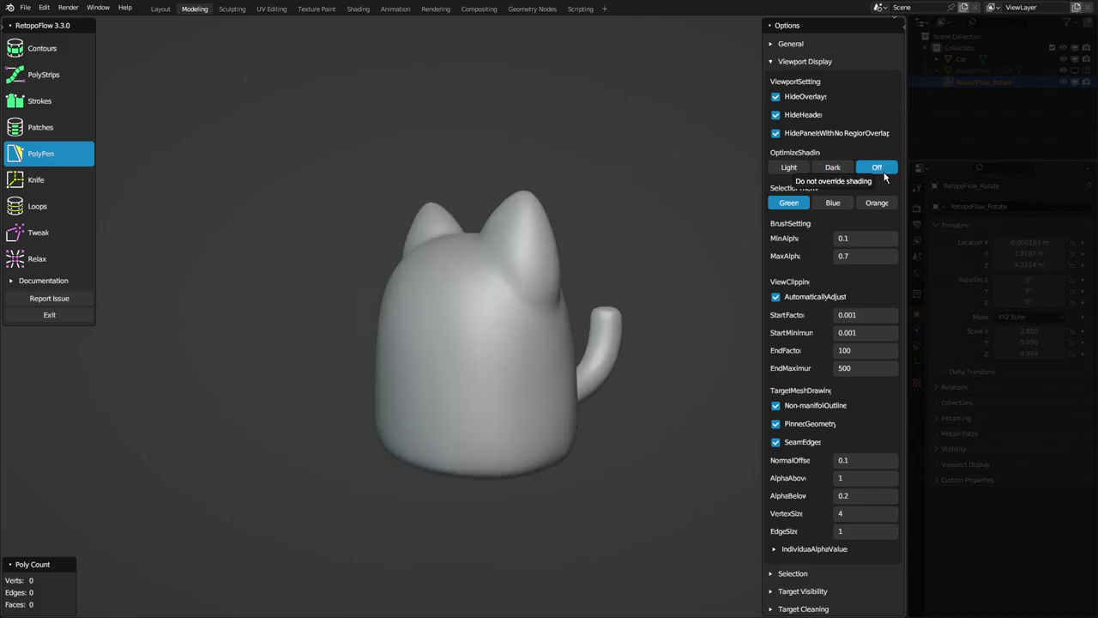
pyautogui.click(793, 171)
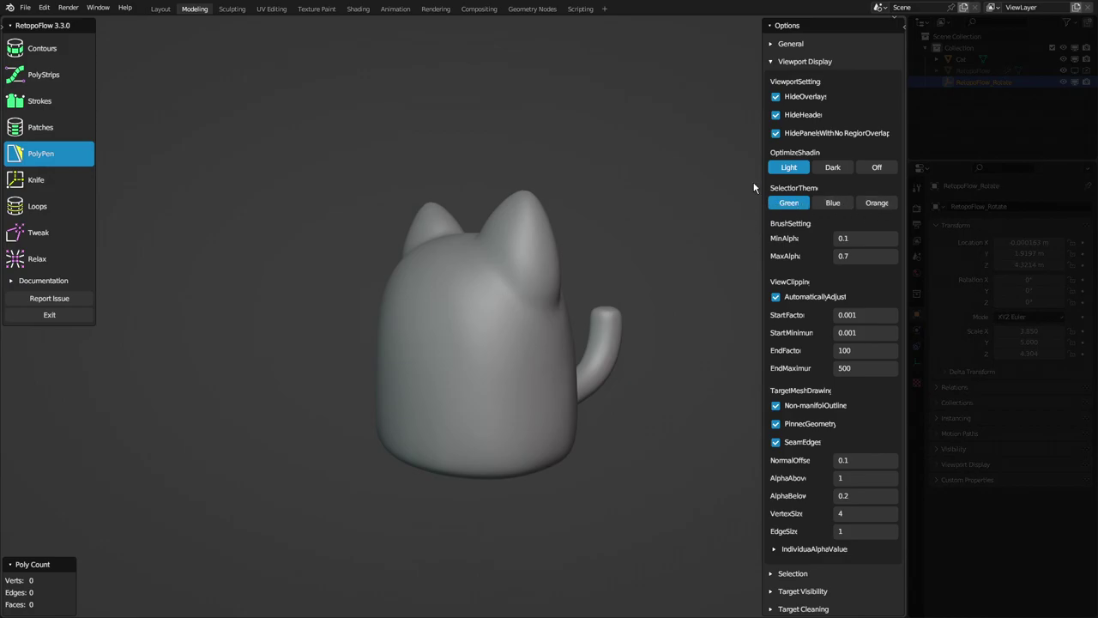
pyautogui.click(771, 64)
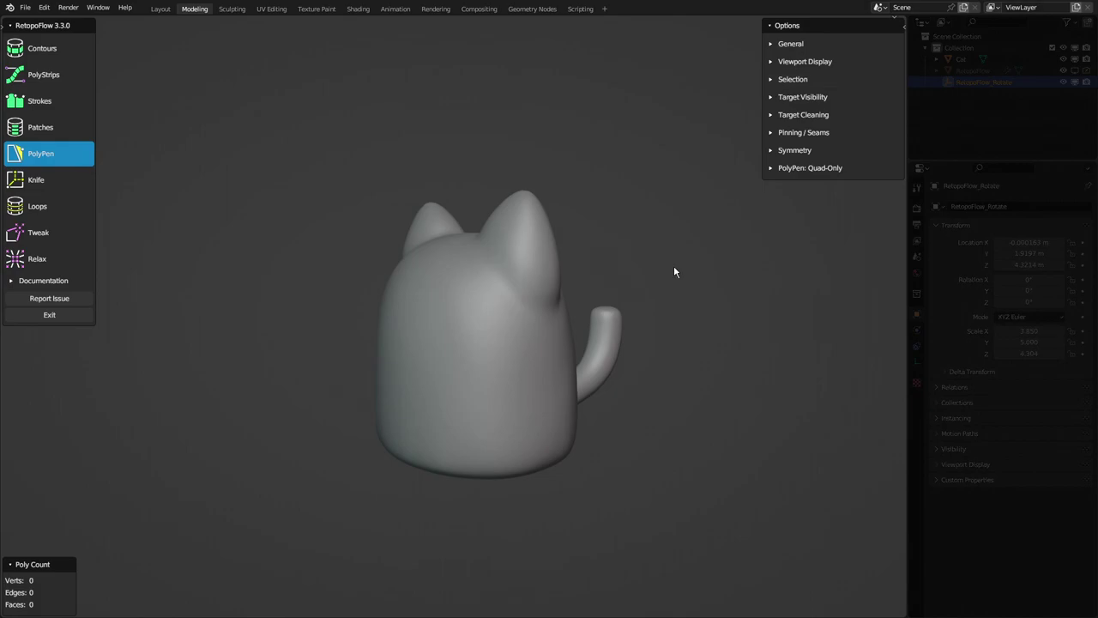
# Enable X-axis symmetry and orbit to the cat's back to see the mirror line.
pyautogui.click(772, 152)
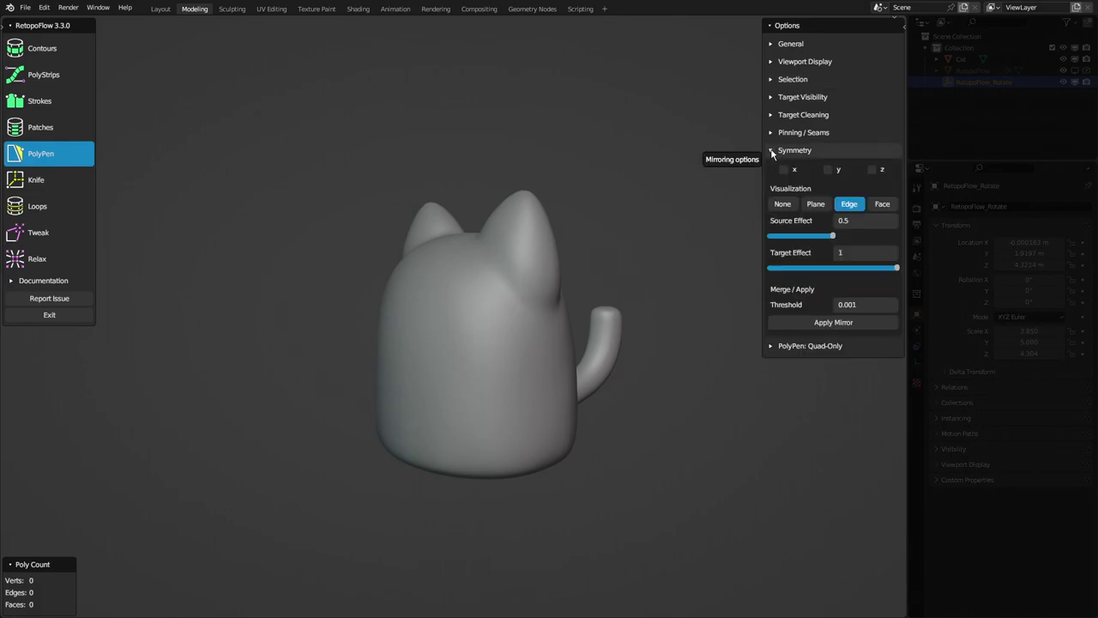
pyautogui.moveTo(602, 260); pyautogui.dragTo(636, 269, button='middle')
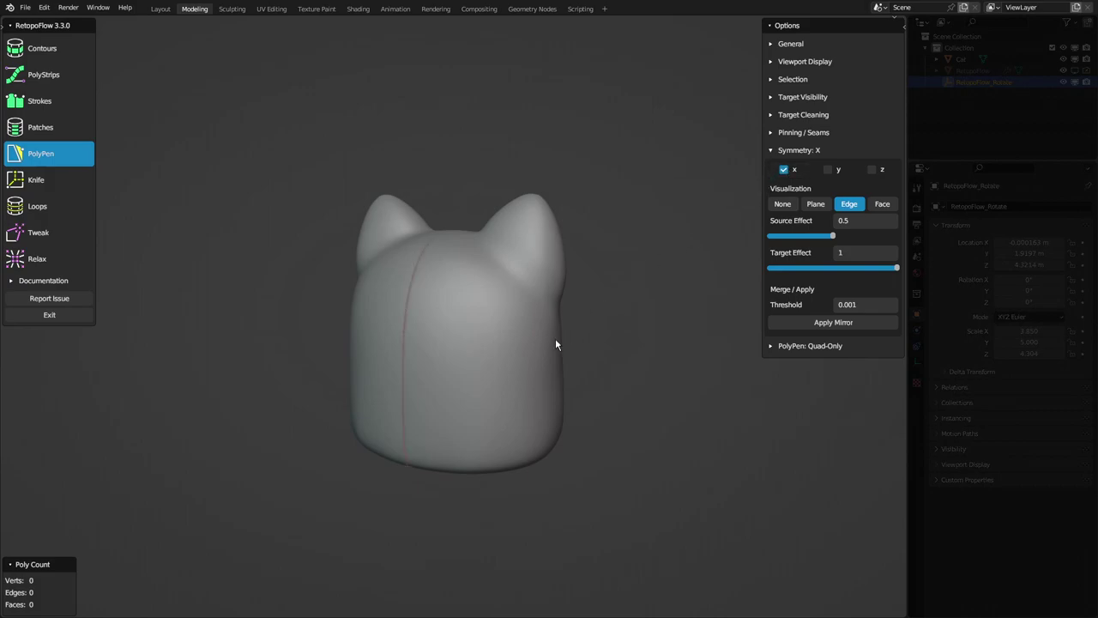
pyautogui.moveTo(555, 338)
pyautogui.mouseDown(button='middle')
pyautogui.moveTo(600, 318)
pyautogui.moveTo(446, 301)
pyautogui.mouseUp(button='middle')
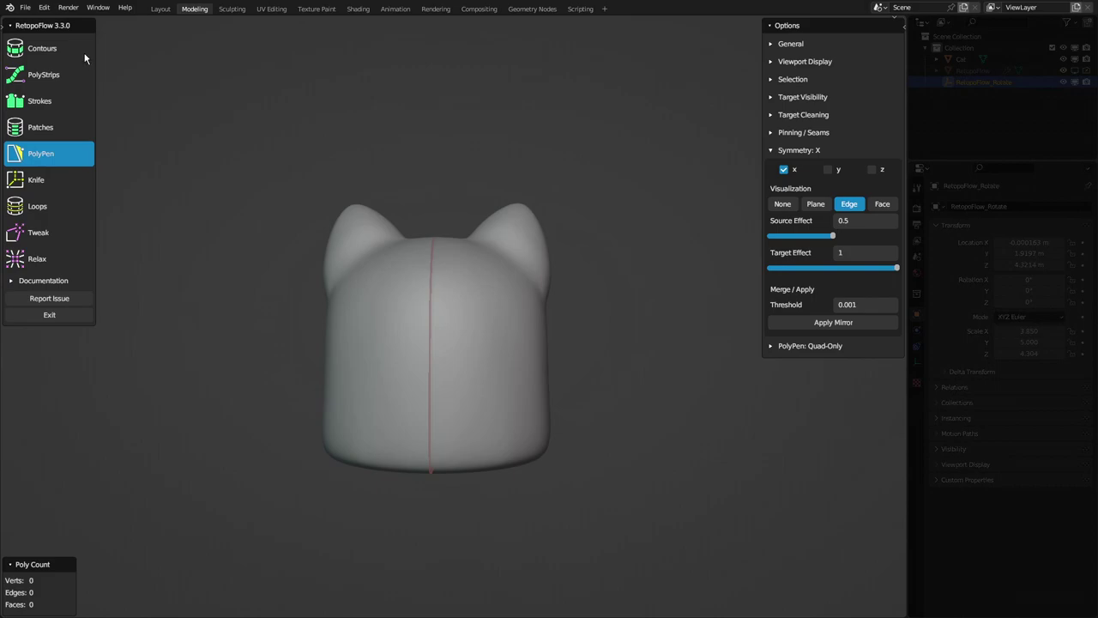
# Step through each retopology tool in the RetopoFlow tool list.
pyautogui.click(60, 49)
pyautogui.click(58, 75)
pyautogui.click(53, 100)
pyautogui.click(49, 127)
pyautogui.click(48, 155)
pyautogui.click(48, 183)
pyautogui.click(44, 206)
pyautogui.click(45, 234)
pyautogui.click(69, 256)
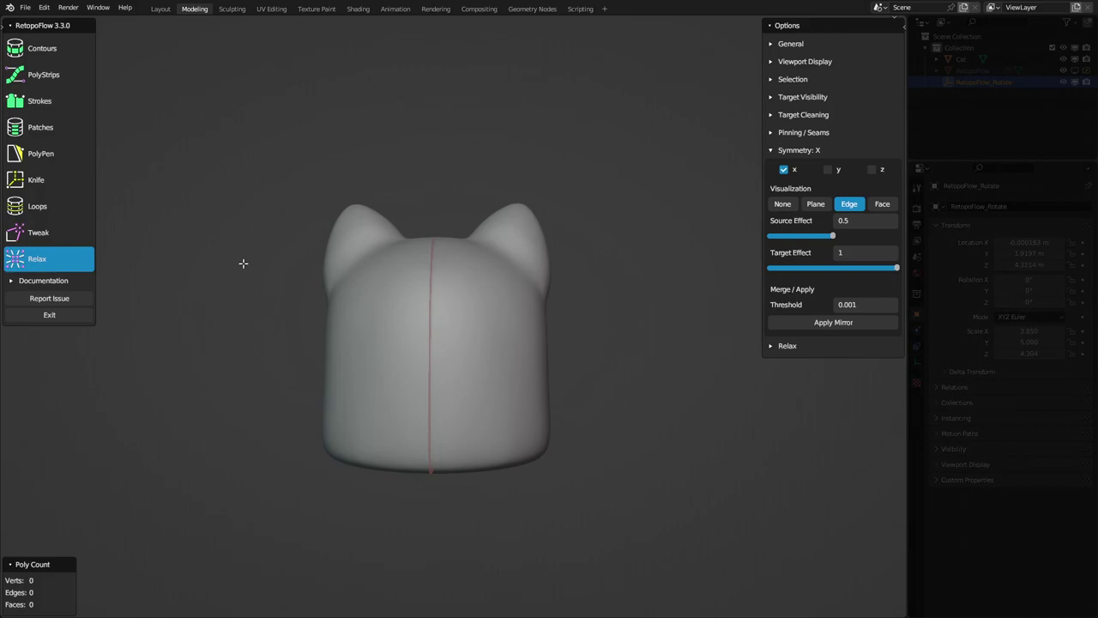
# Cycle tools with number keys 1–4, settling on Contours.
pyautogui.press('1')
pyautogui.press('2')
pyautogui.press('3')
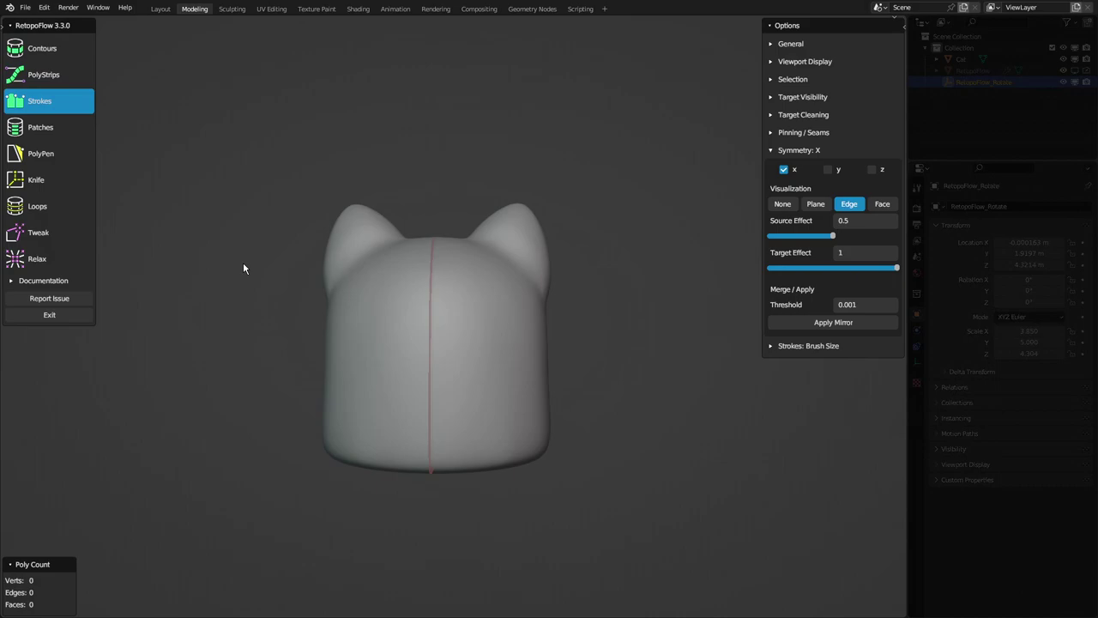
pyautogui.press('4')
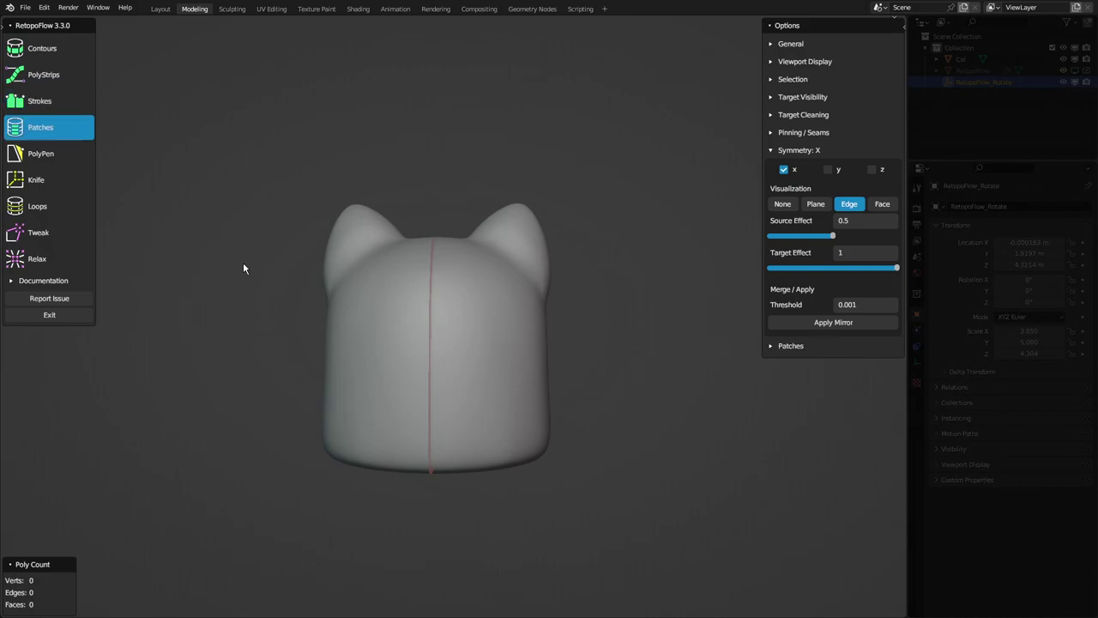
pyautogui.press('1')
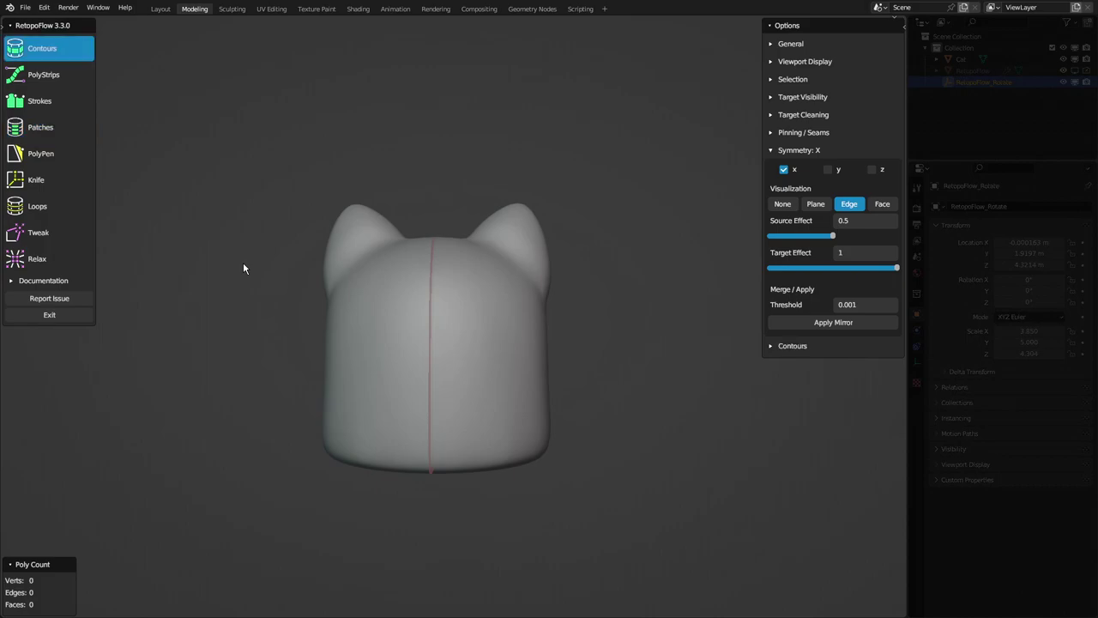
# Check the front, side and top numpad views, ending on the front view.
pyautogui.press('KP_1')
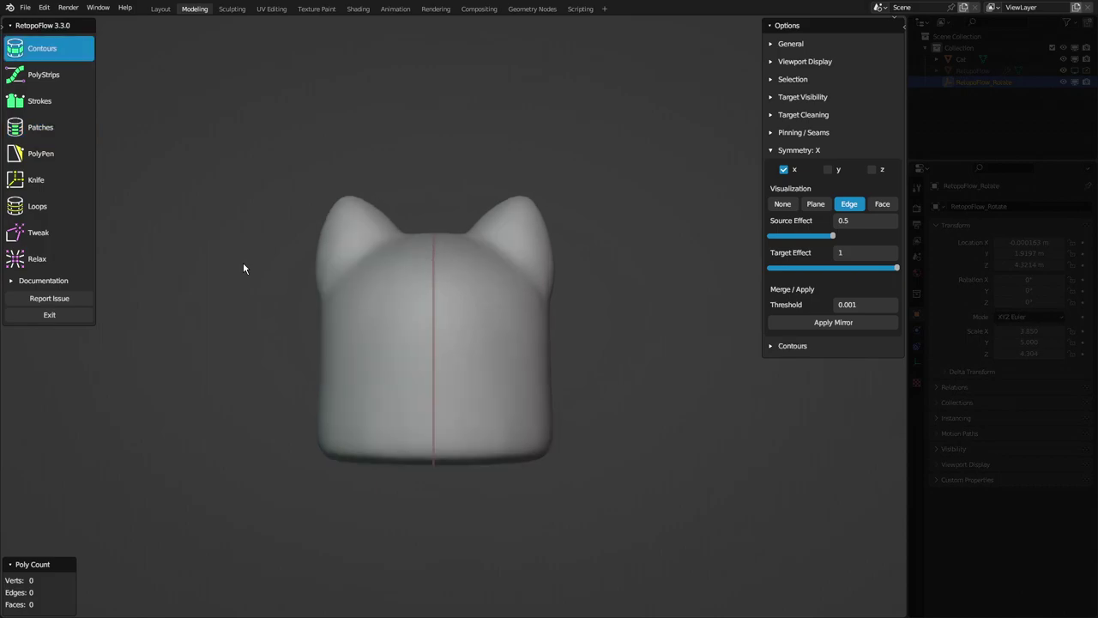
pyautogui.press('KP_3')
pyautogui.press('KP_7')
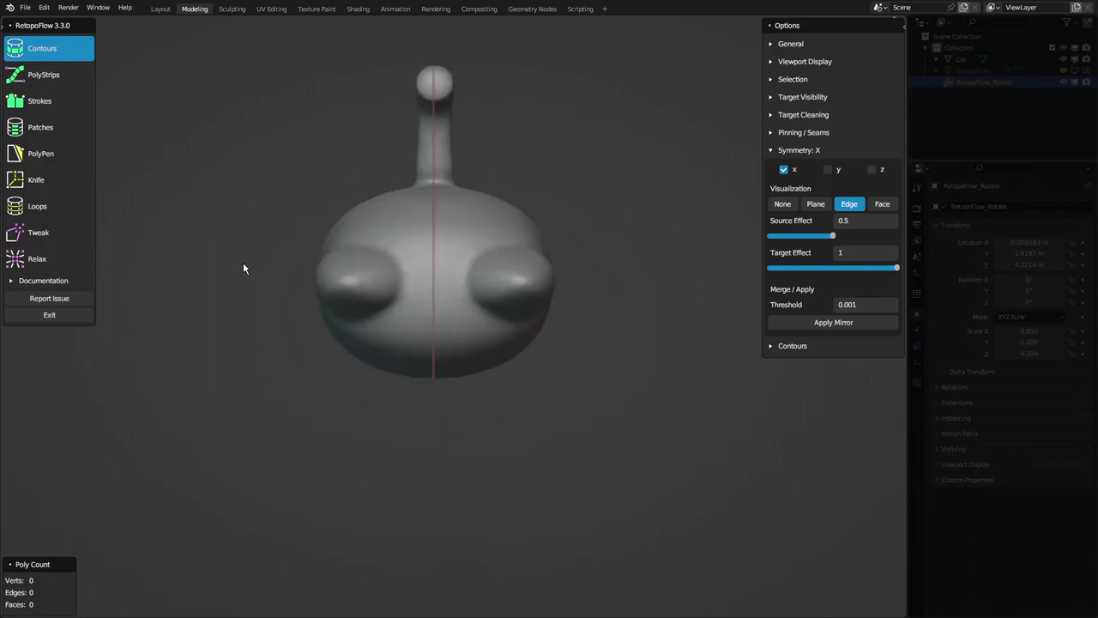
pyautogui.press('KP_1')
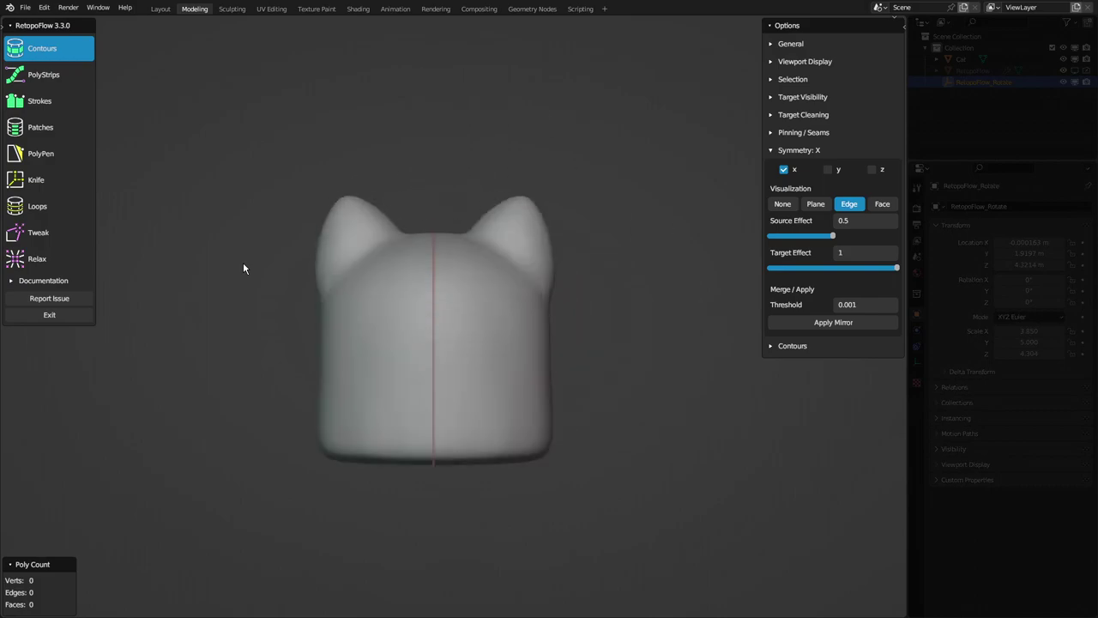
# Draw two contour strokes across the cat's body, bridging a band of 8 faces.
pyautogui.scroll(2, 245, 283)
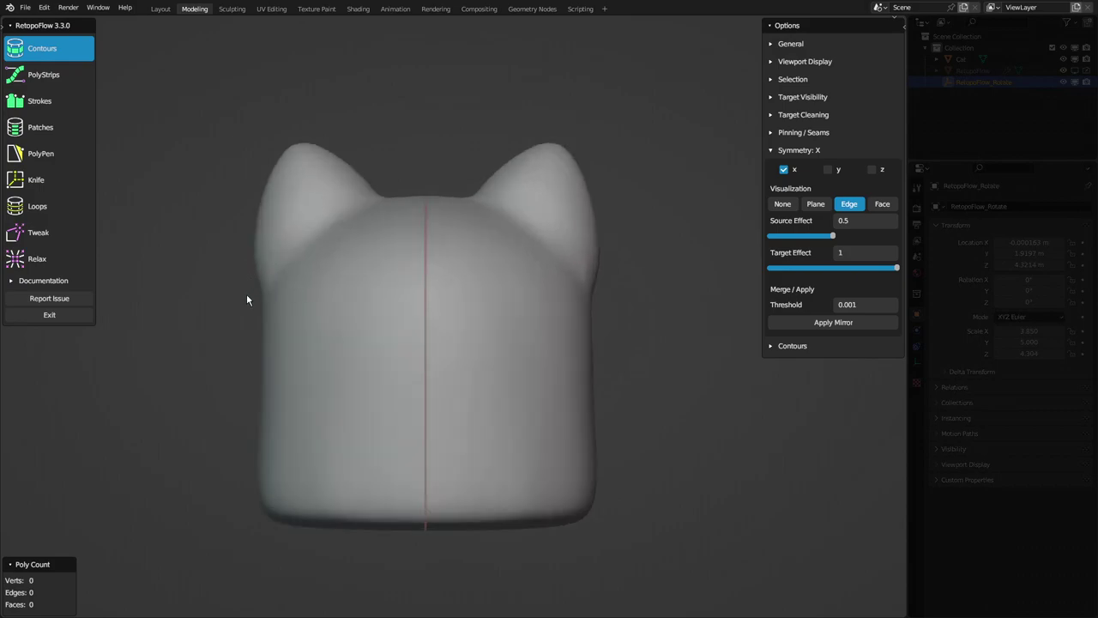
pyautogui.moveTo(251, 315); pyautogui.dragTo(665, 312)
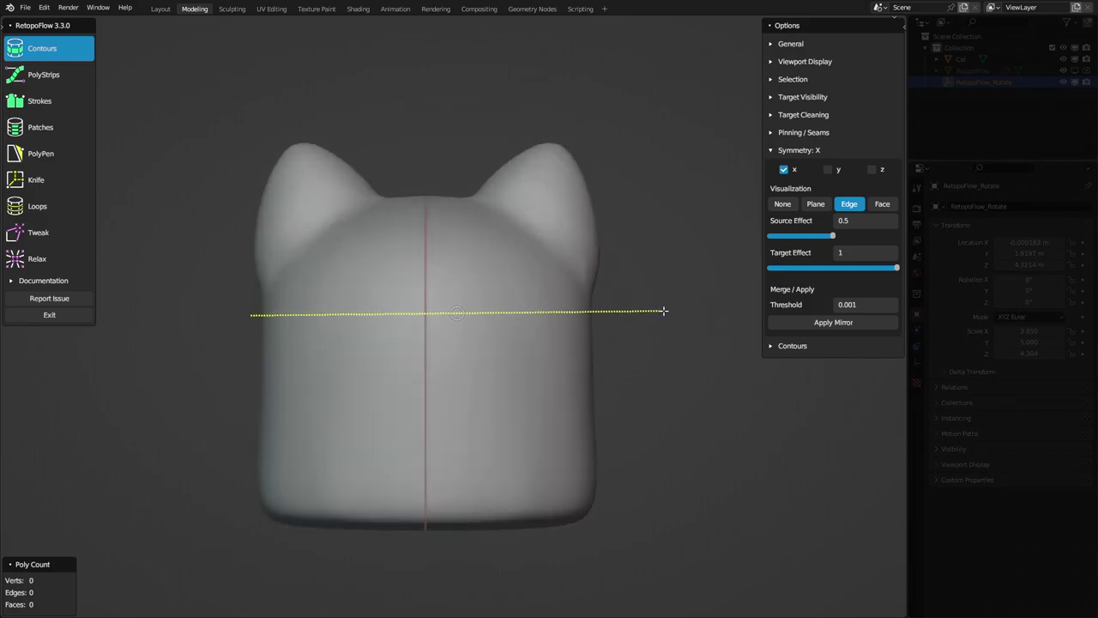
pyautogui.moveTo(237, 399); pyautogui.dragTo(668, 399)
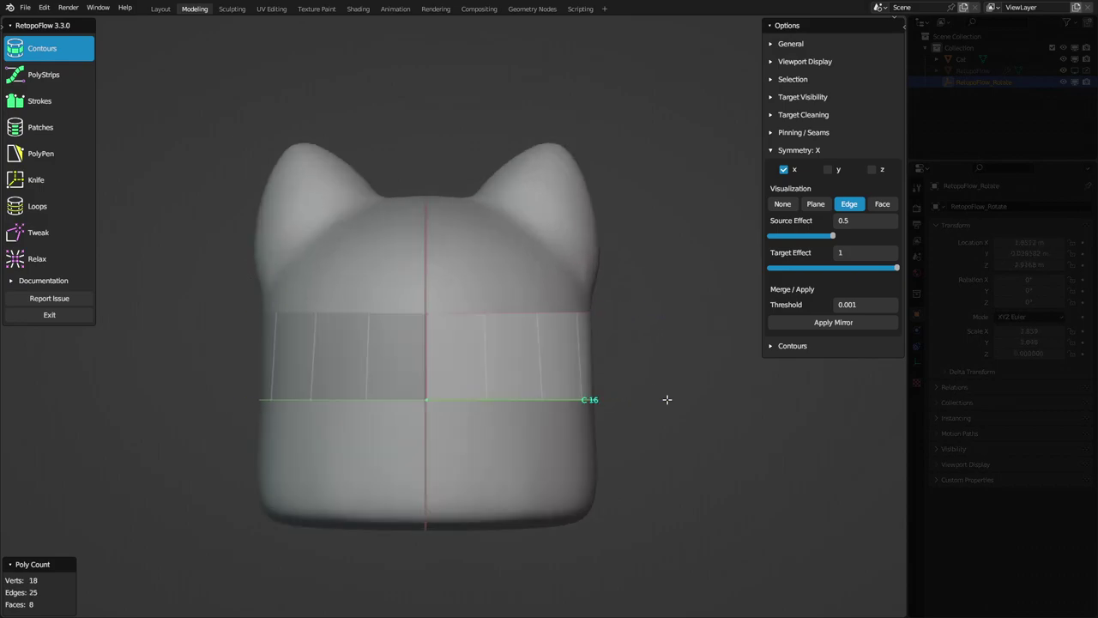
pyautogui.moveTo(583, 382)
pyautogui.mouseDown(button='middle')
pyautogui.moveTo(288, 411)
pyautogui.moveTo(507, 392)
pyautogui.moveTo(292, 359)
pyautogui.moveTo(513, 389)
pyautogui.mouseUp(button='middle')
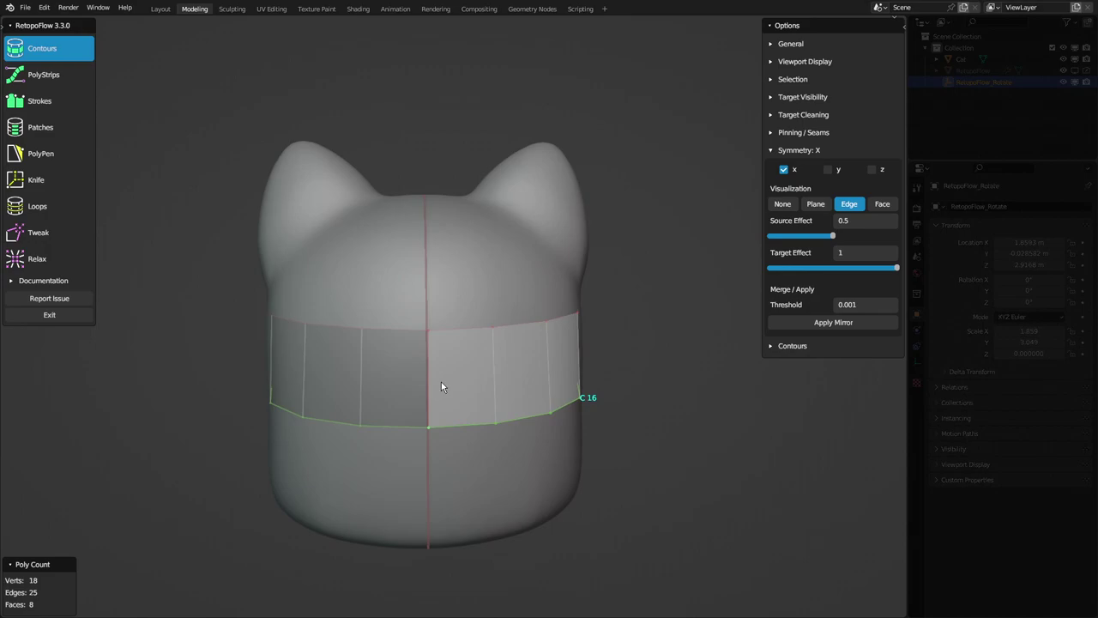
# Cycle through tools 2 and 4, return to Contours, and view the cat's left side.
pyautogui.press('2')
pyautogui.press('4')
pyautogui.press('1')
pyautogui.scroll(2, 471, 429)
pyautogui.moveTo(462, 431); pyautogui.dragTo(438, 444, button='middle')
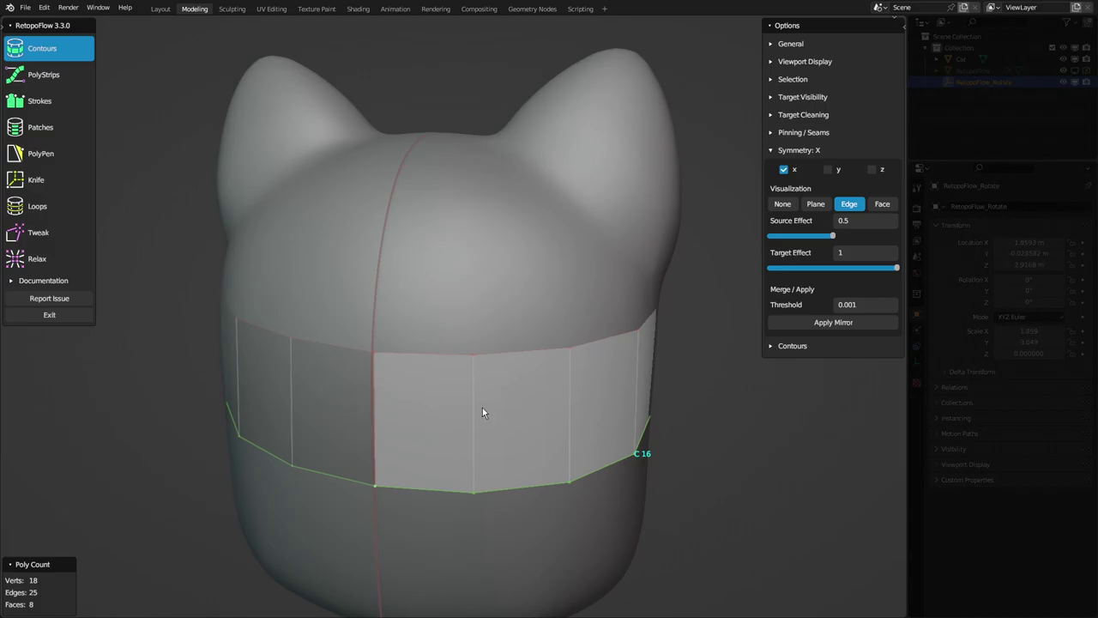
# Select the band's centre vertical edge, a mirrored edge pair, and its bottom boundary edges.
pyautogui.click(474, 355)
pyautogui.scroll(2, 483, 380)
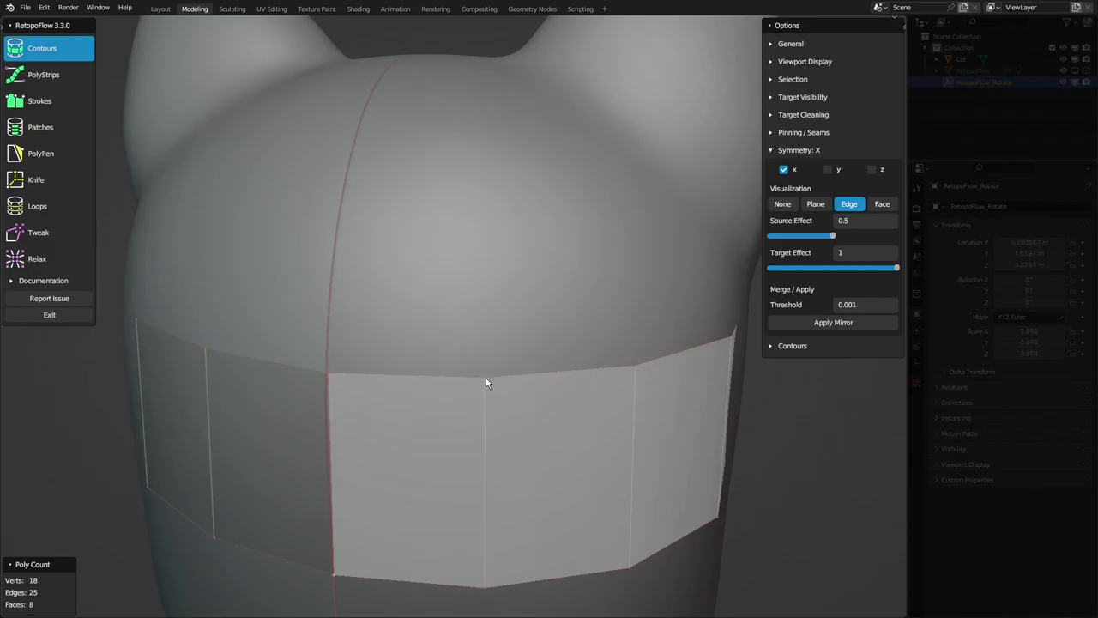
pyautogui.click(479, 393)
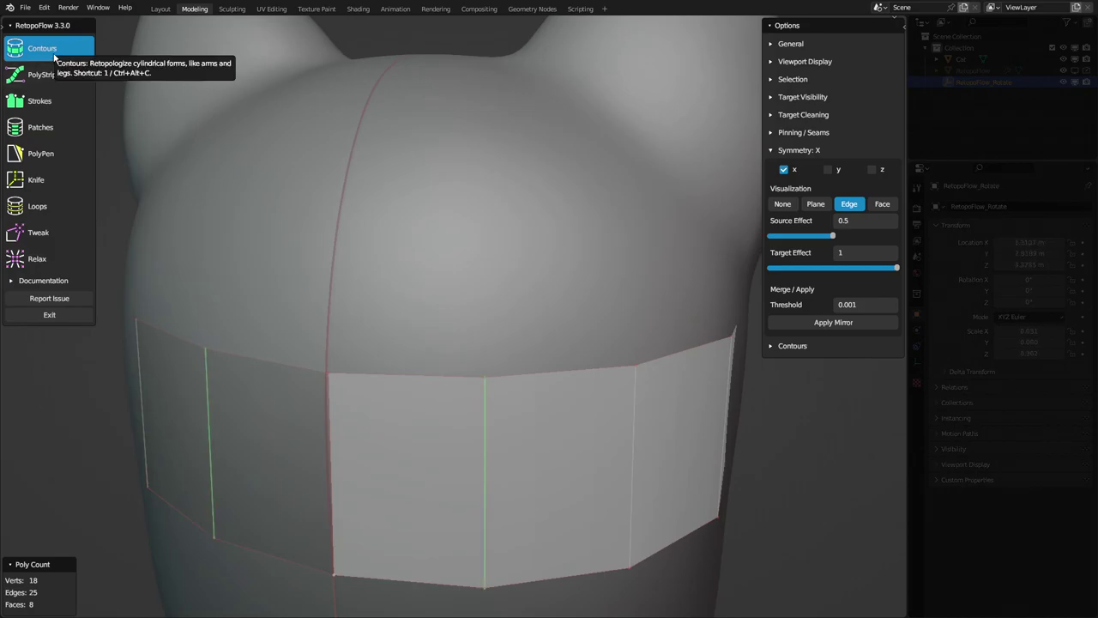
pyautogui.click(421, 580)
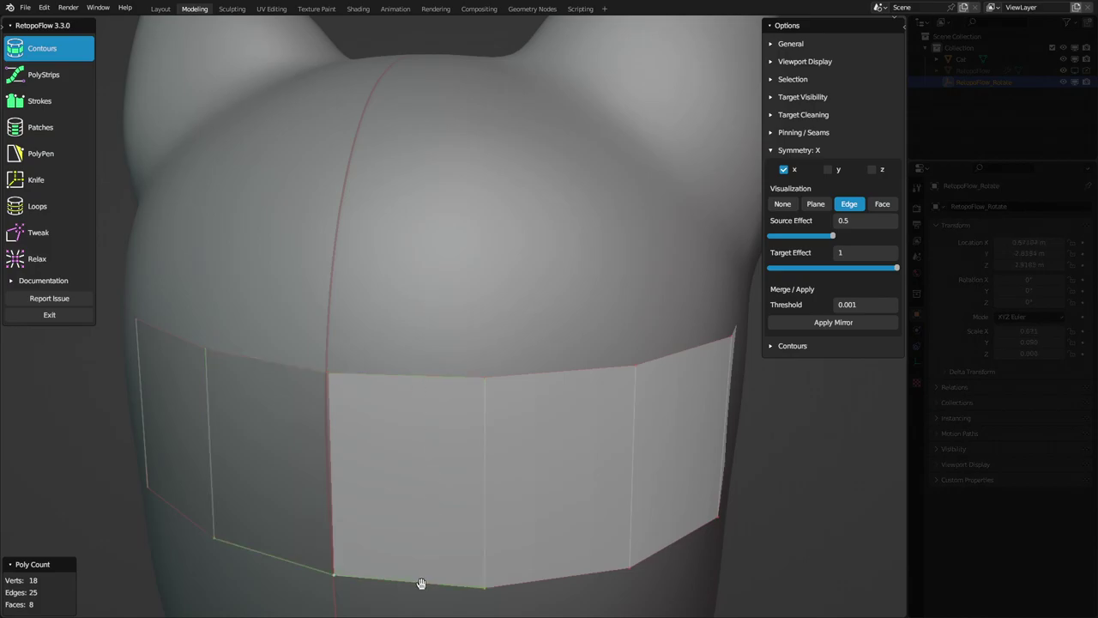
# Switch to PolyPen and select a quad in the middle of the band.
pyautogui.click(26, 155)
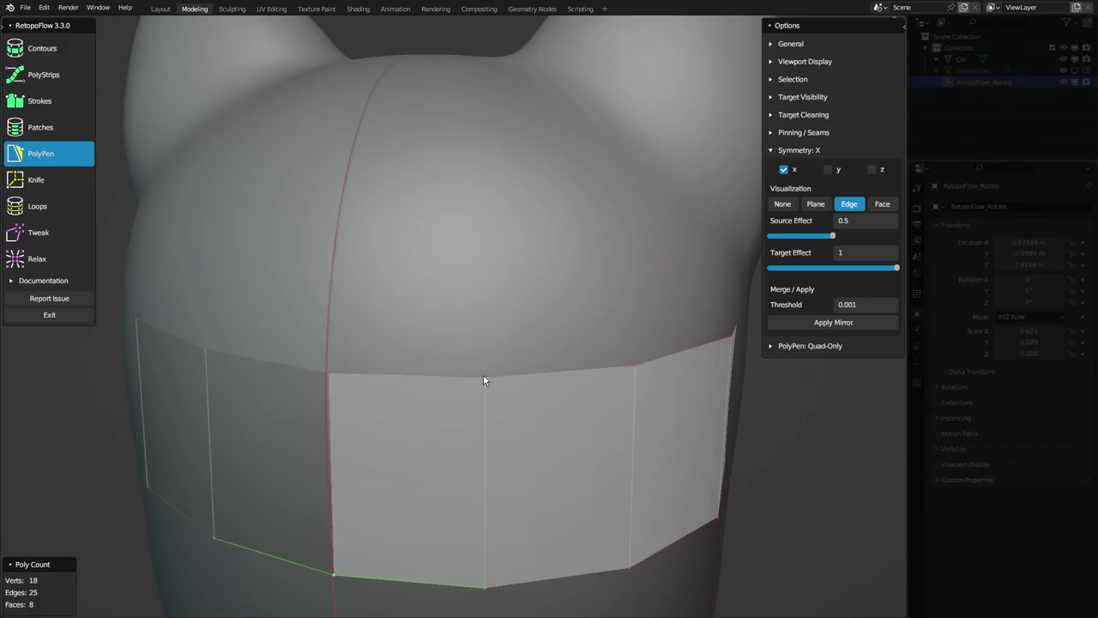
pyautogui.click(424, 435)
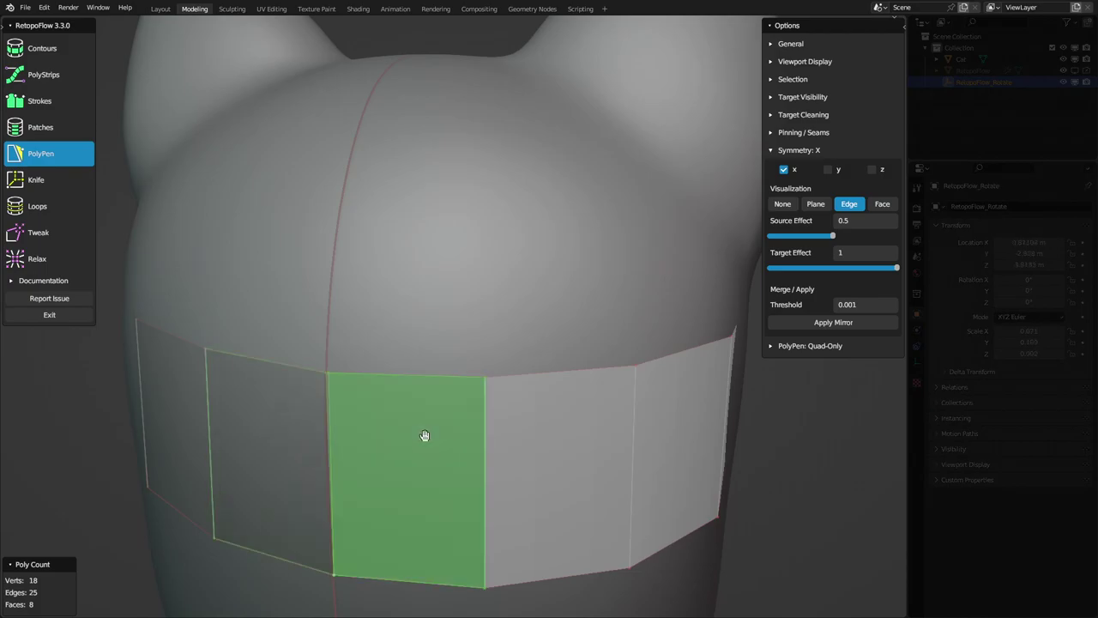
pyautogui.scroll(-3, 421, 429)
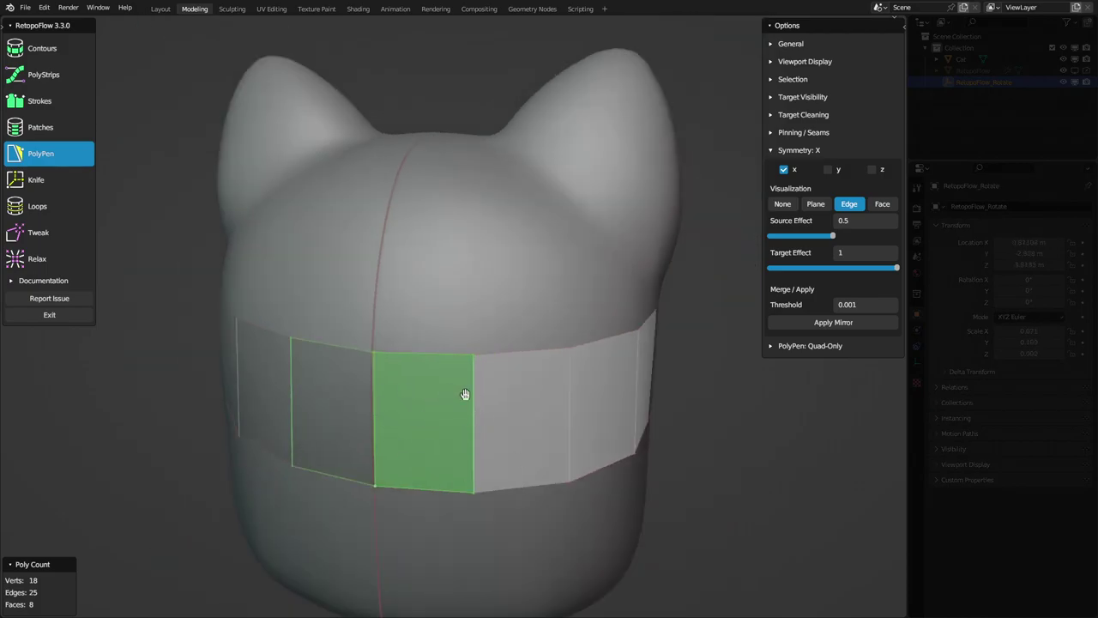
pyautogui.scroll(2, 425, 423)
pyautogui.scroll(2, 426, 397)
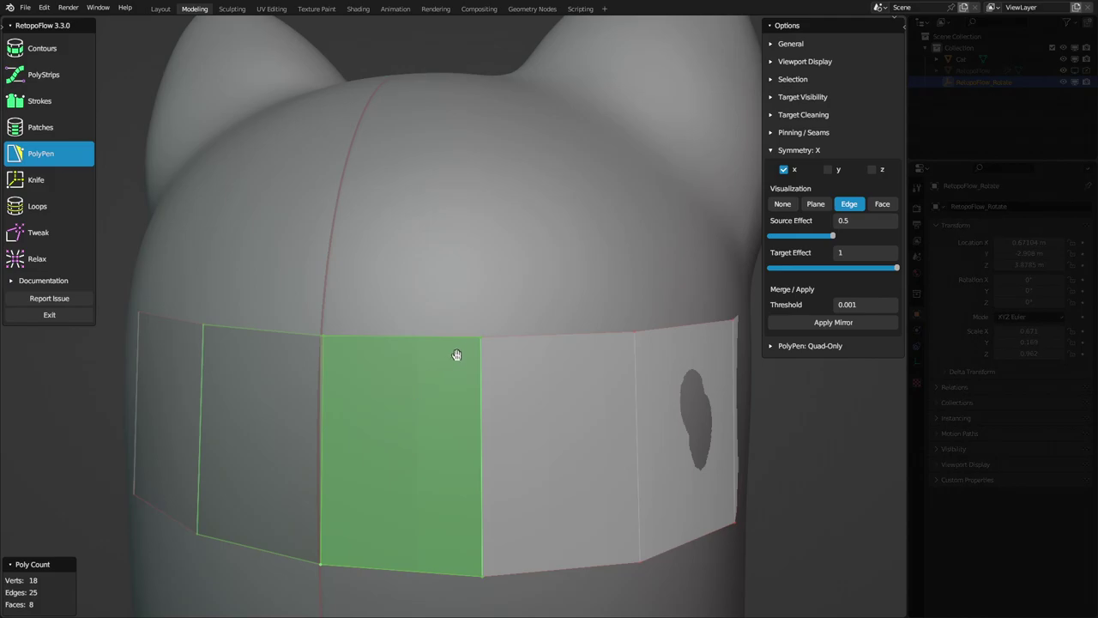
# Clear the selection, then pick the band's middle face and a vertical edge.
pyautogui.click(481, 336)
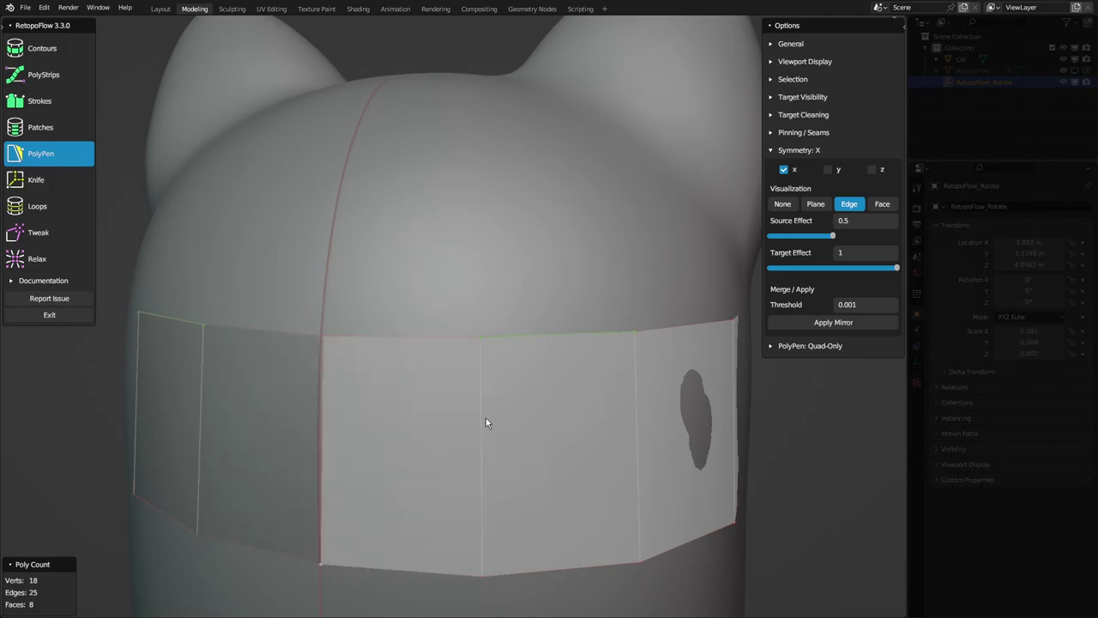
pyautogui.click(645, 445)
pyautogui.click(608, 408)
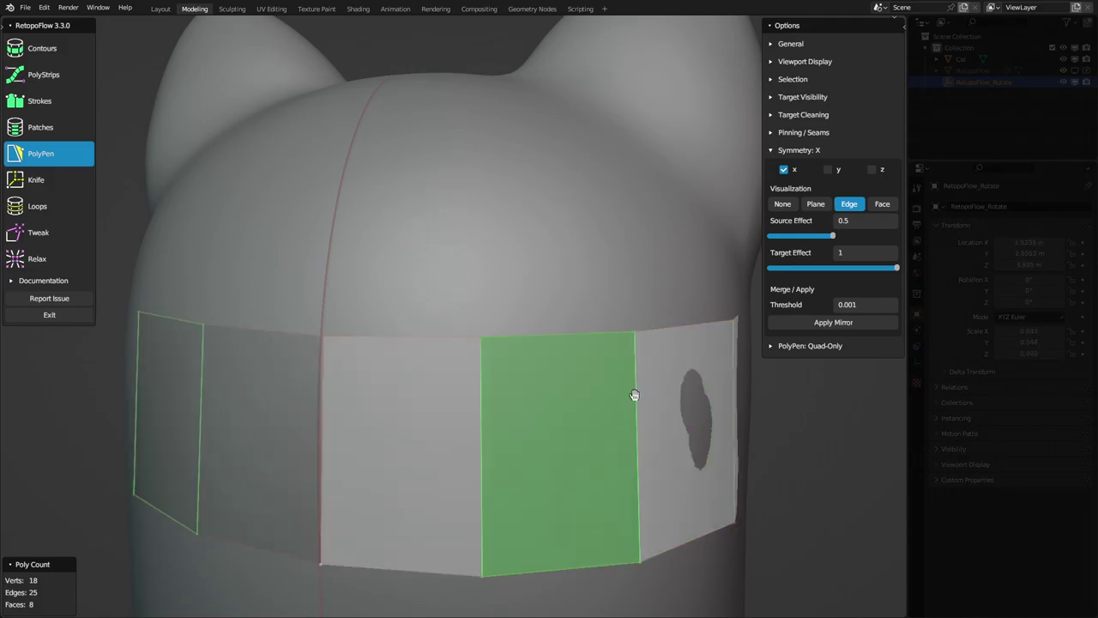
pyautogui.click(634, 394)
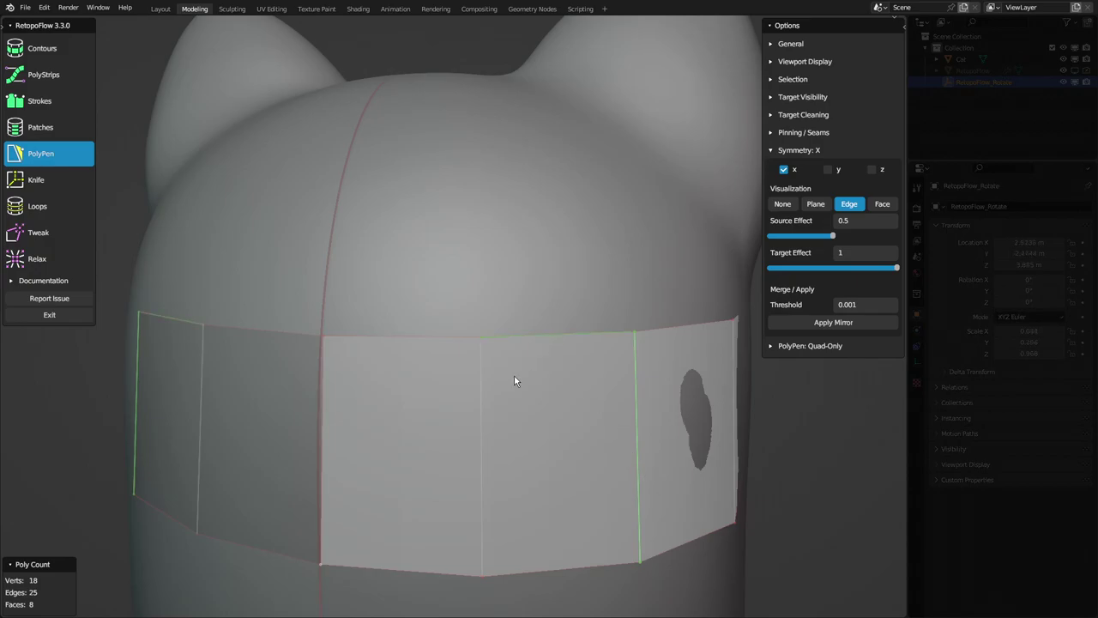
# Select a run of adjacent quads across the band's middle, orbiting until they face the view.
pyautogui.click(471, 418)
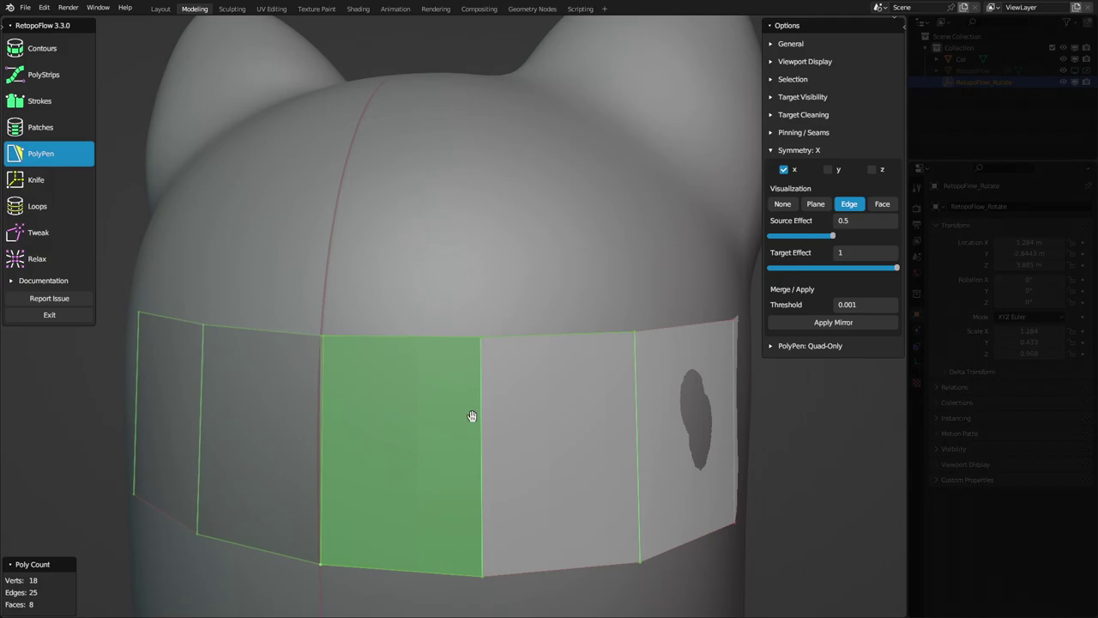
pyautogui.keyDown('shift'); pyautogui.click(503, 461); pyautogui.keyUp('shift')
pyautogui.keyDown('shift'); pyautogui.click(637, 434); pyautogui.keyUp('shift')
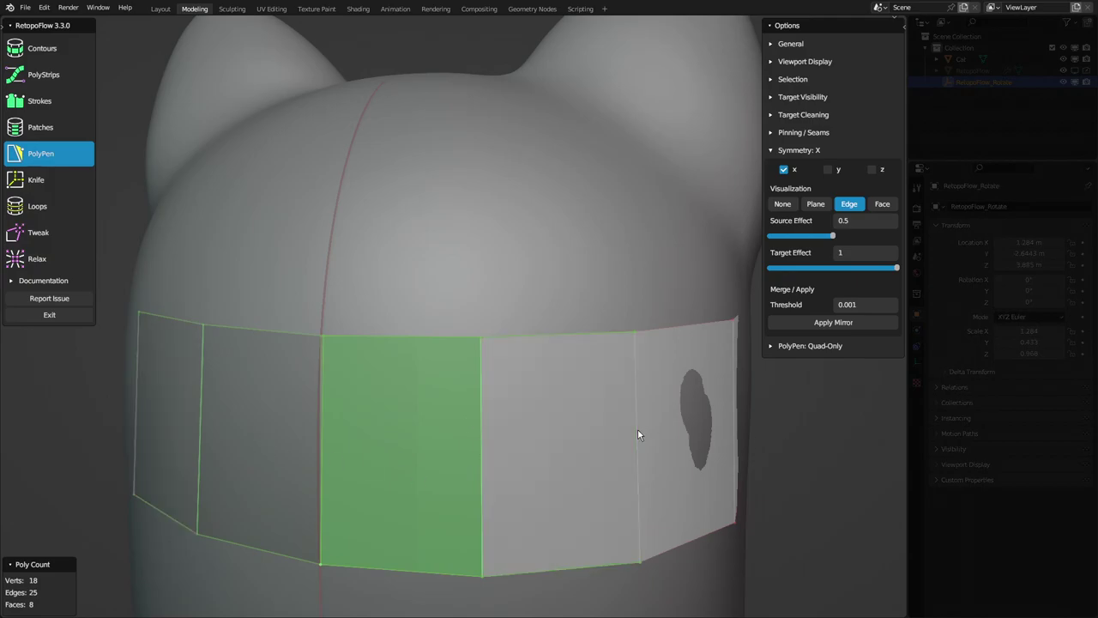
pyautogui.keyDown('shift'); pyautogui.click(579, 437); pyautogui.keyUp('shift')
pyautogui.keyDown('shift'); pyautogui.click(684, 410); pyautogui.keyUp('shift')
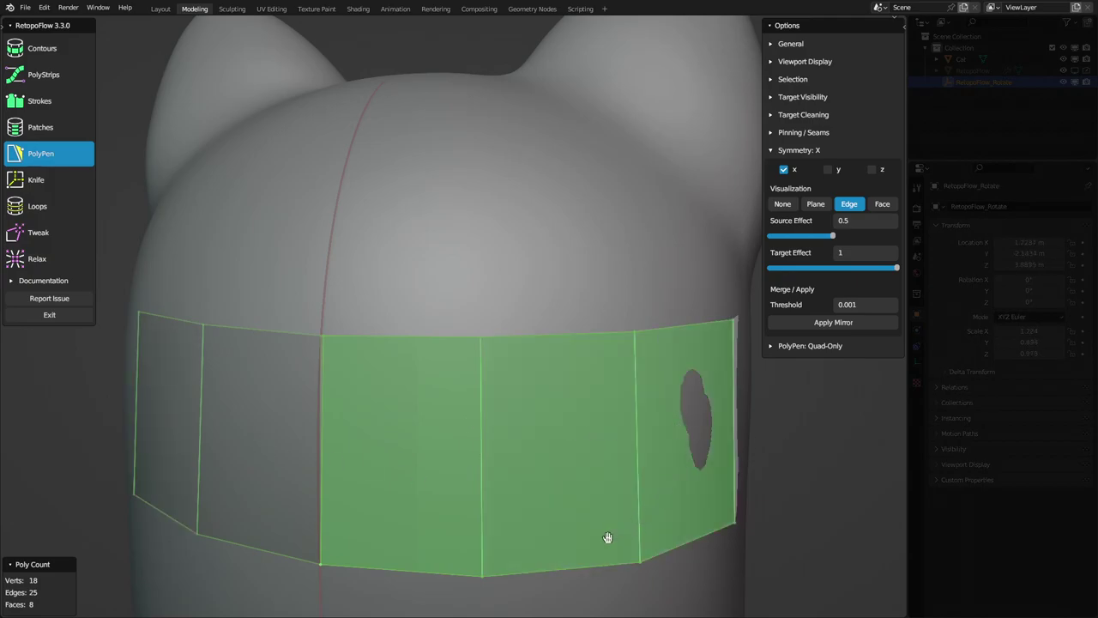
pyautogui.scroll(-5, 606, 537)
pyautogui.moveTo(630, 498); pyautogui.dragTo(593, 496, button='middle')
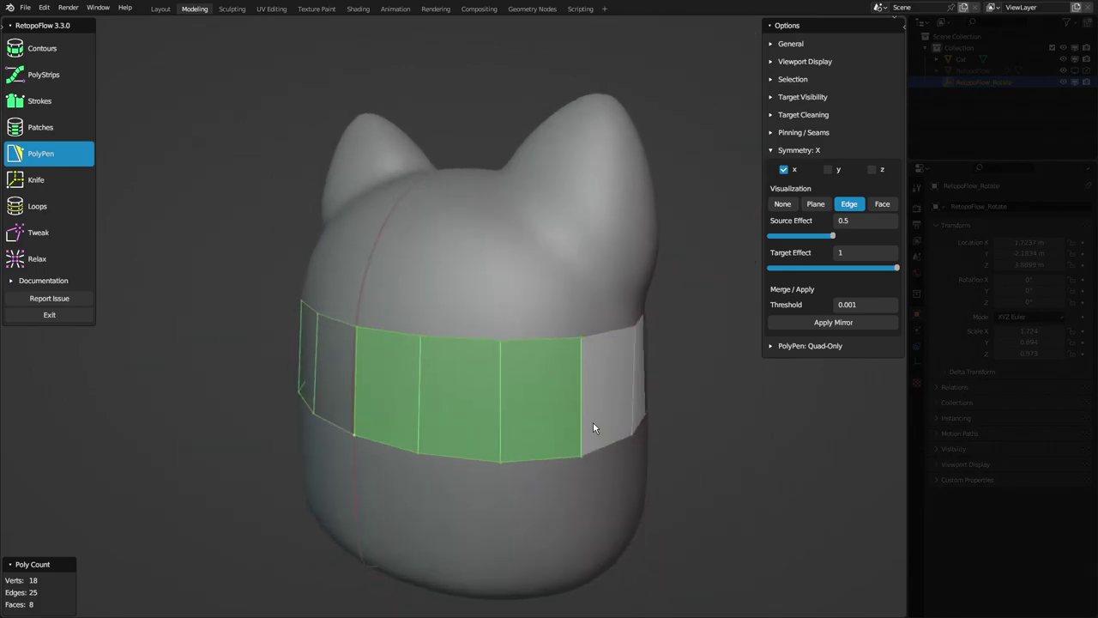
pyautogui.moveTo(592, 422)
pyautogui.mouseDown(button='middle')
pyautogui.moveTo(619, 465)
pyautogui.moveTo(555, 376)
pyautogui.mouseUp(button='middle')
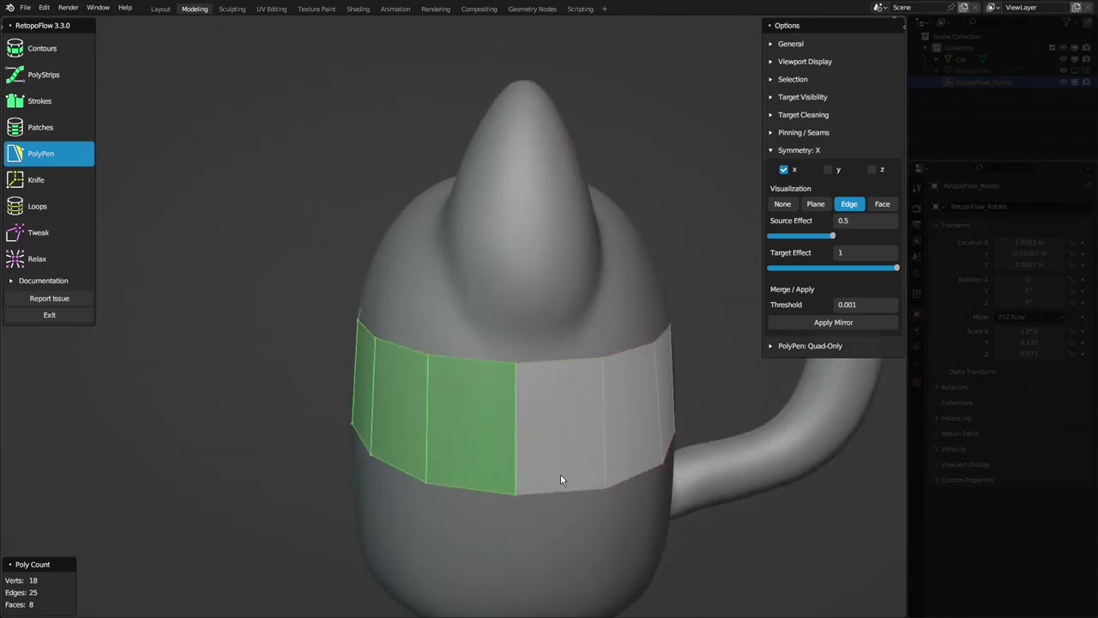
pyautogui.moveTo(466, 472); pyautogui.dragTo(545, 464, button='middle')
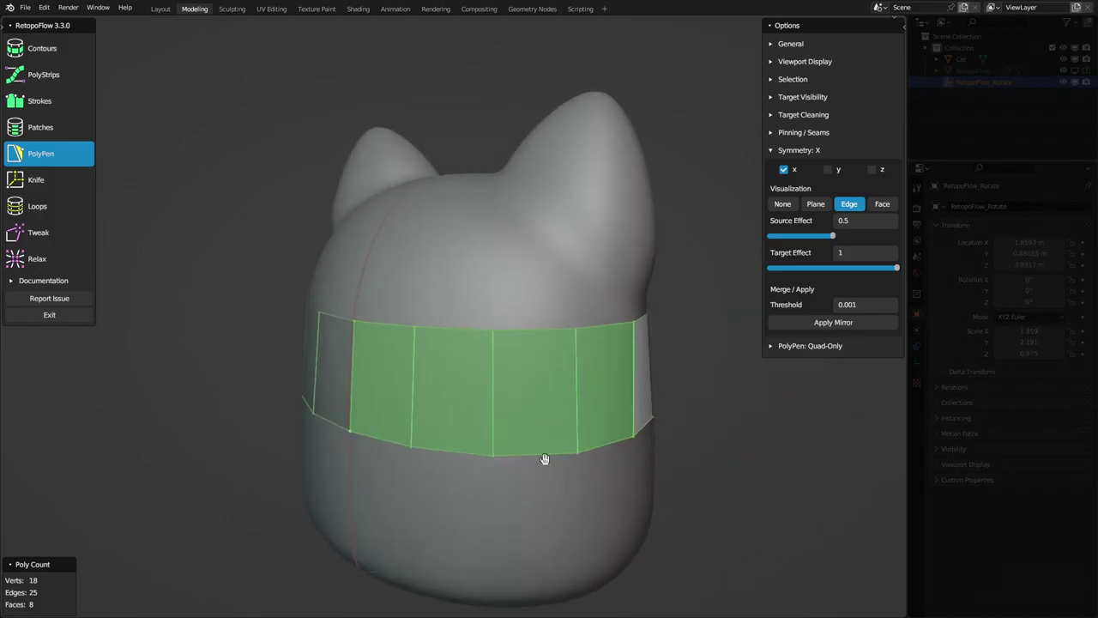
# Bring up the delete options twice and cancel both times, leaving the band unchanged.
pyautogui.press('x')
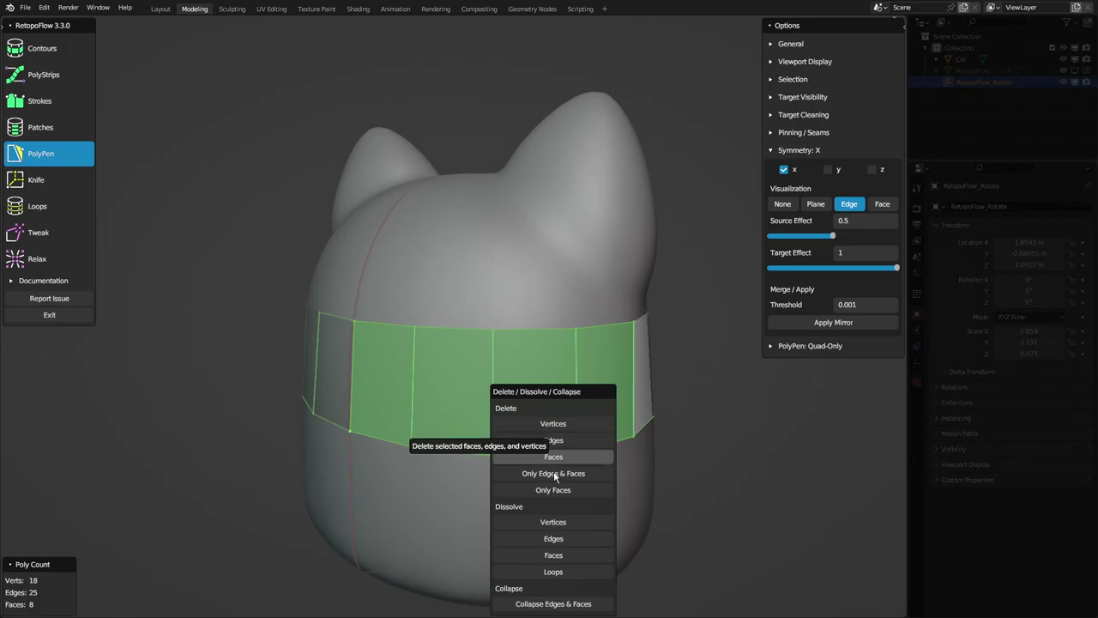
pyautogui.press('Escape')
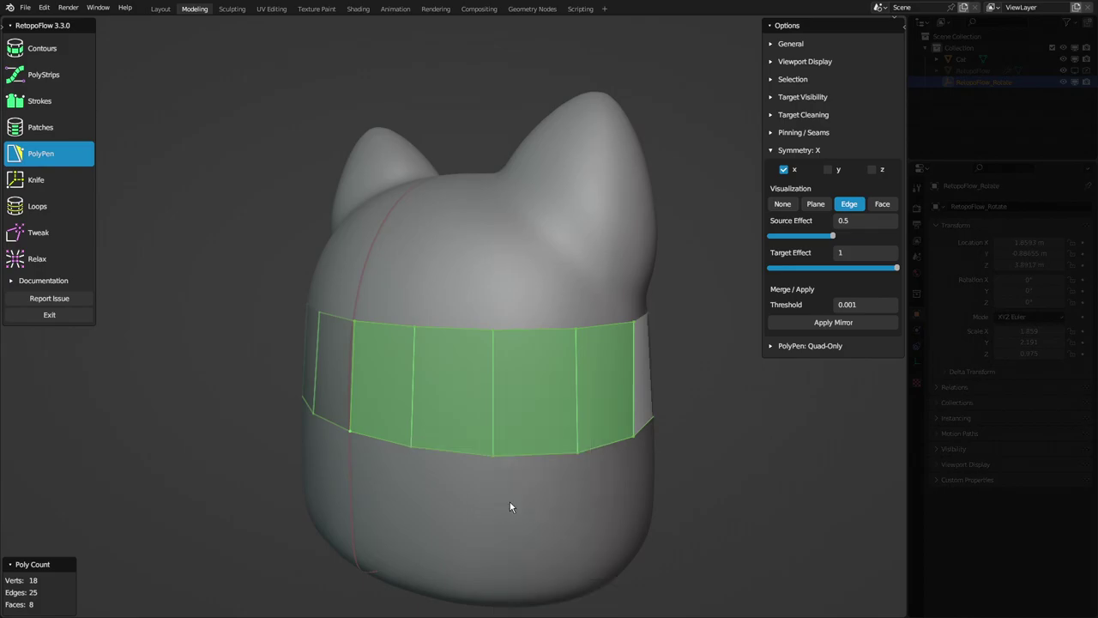
pyautogui.press('x')
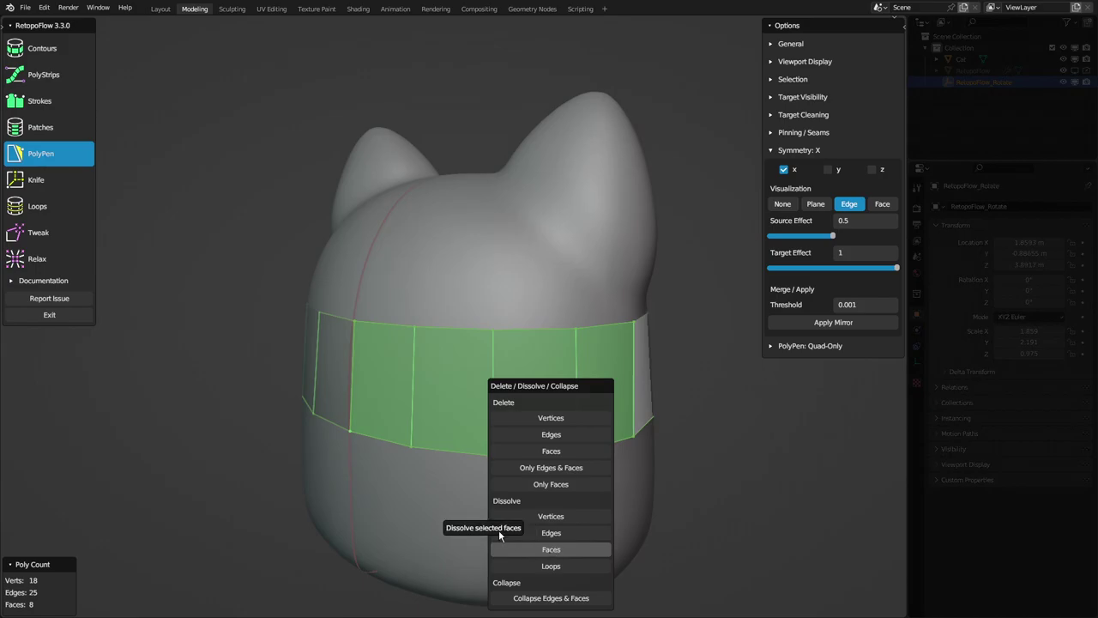
pyautogui.press('Escape')
# Switch RetopoFlow from Contours to PolyStrips to show the band's strip handles.
pyautogui.moveTo(503, 441); pyautogui.dragTo(554, 430, button='middle')
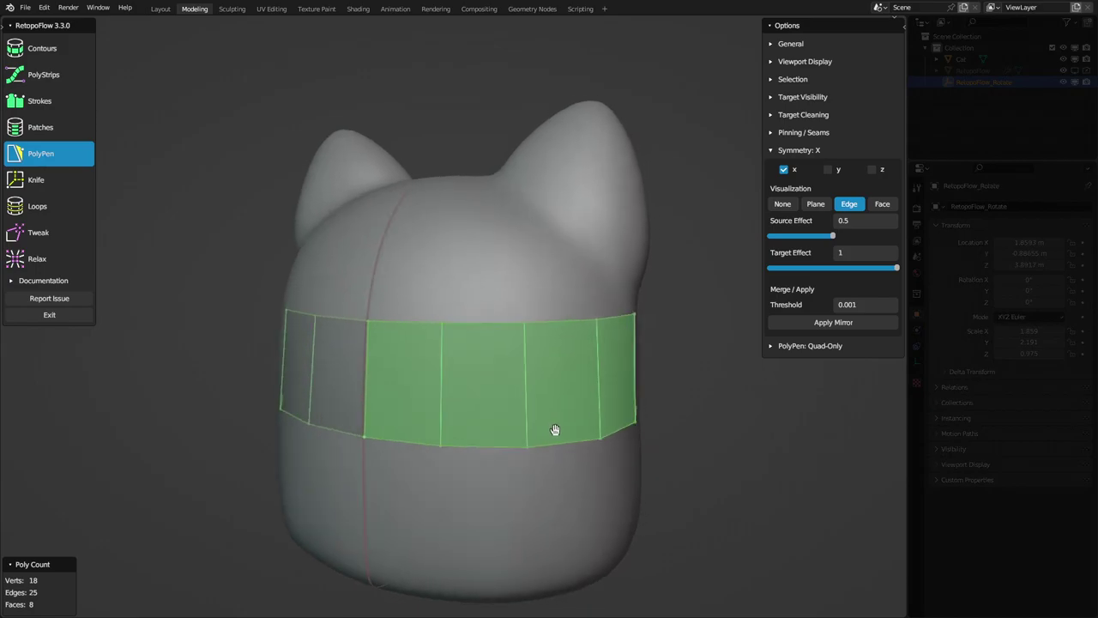
pyautogui.click(67, 55)
pyautogui.click(35, 74)
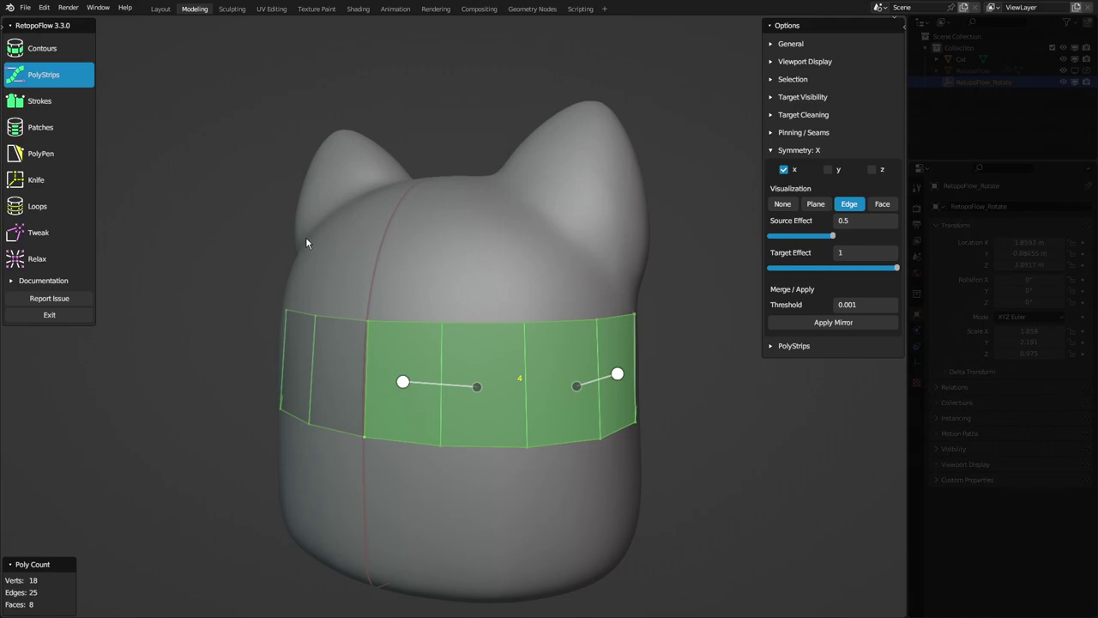
# Cycle through the Contours, Patches and Loops tools from the quick tool pie menu.
pyautogui.press('`')
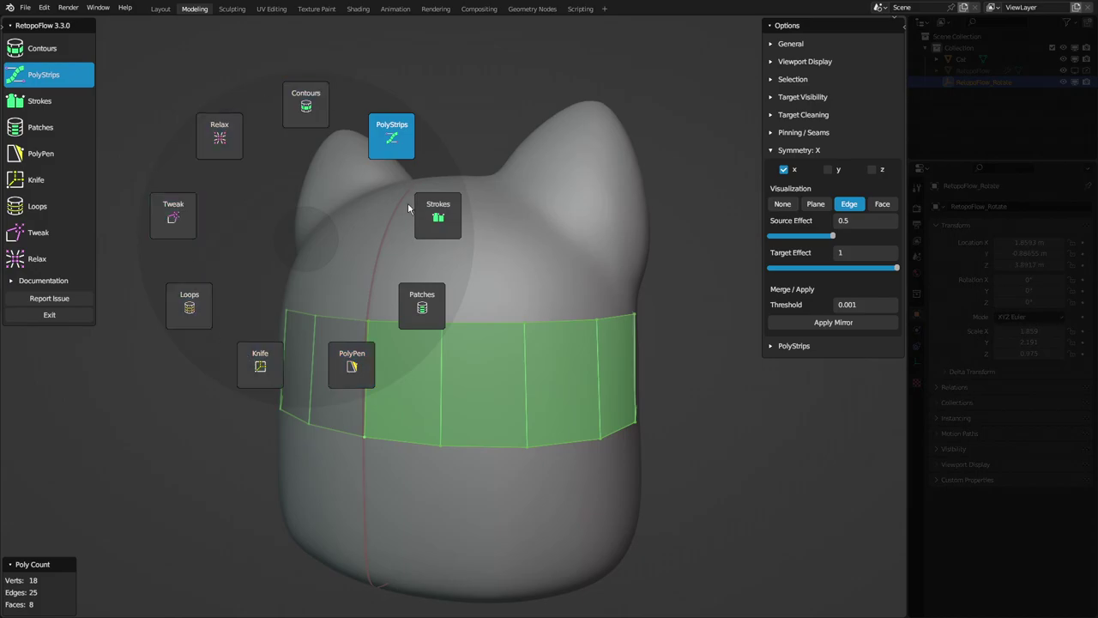
pyautogui.click(308, 106)
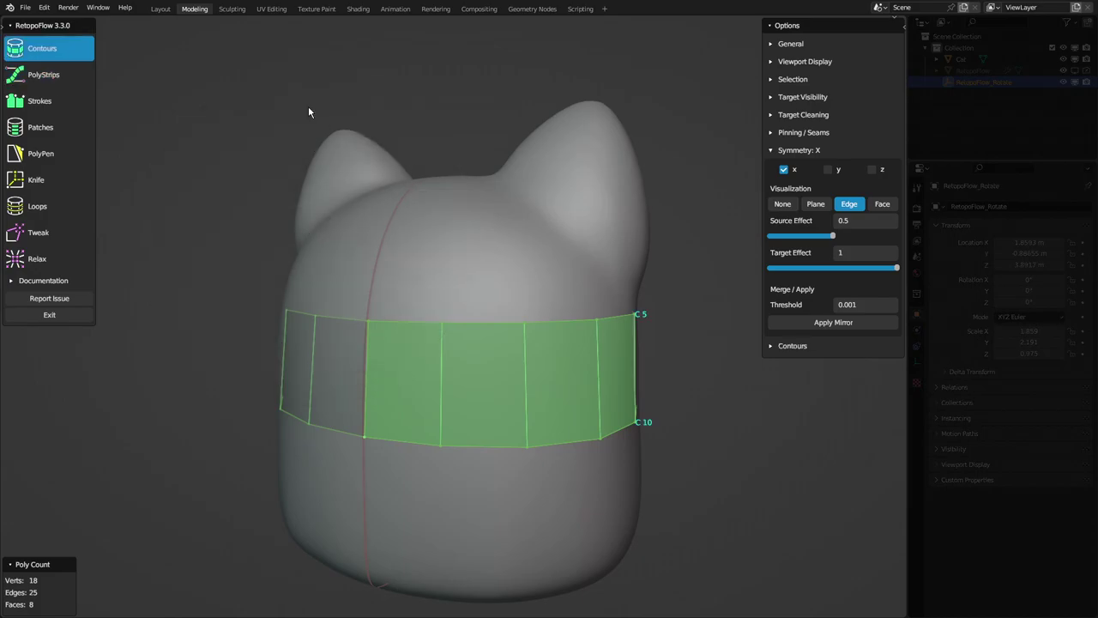
pyautogui.press('`')
pyautogui.click(582, 337)
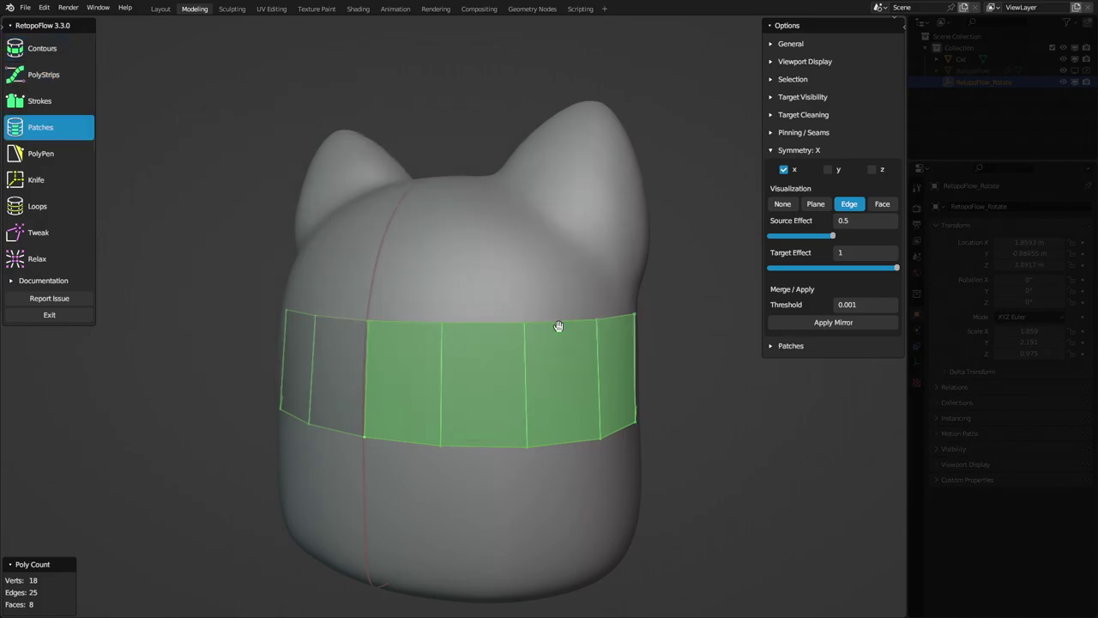
pyautogui.press('`')
pyautogui.click(450, 350)
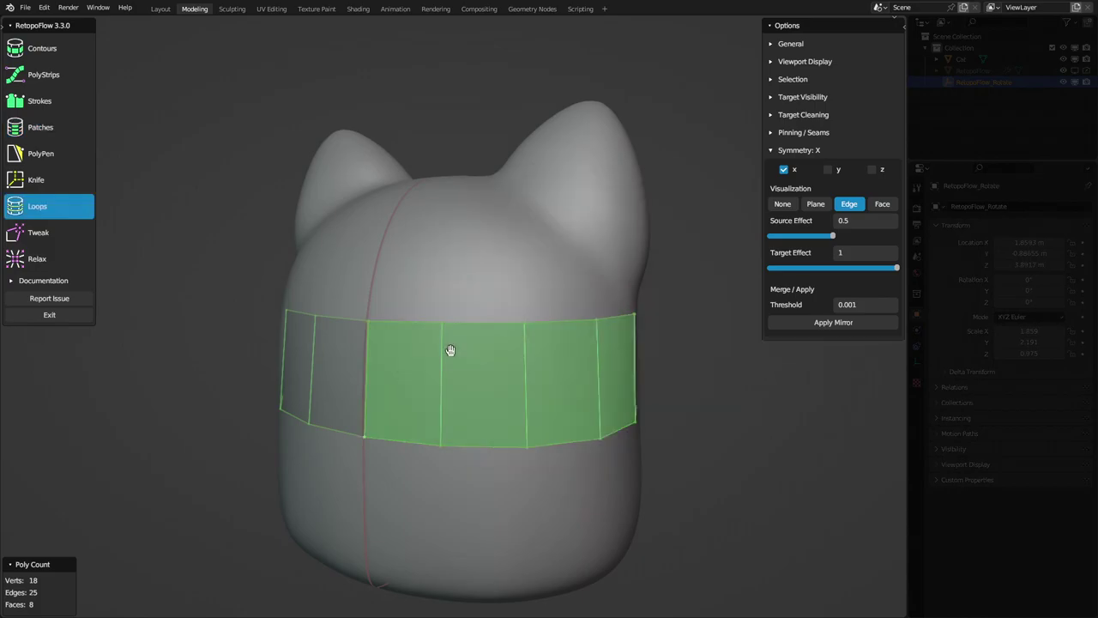
# Deselect and reselect all band faces, view the head frontally, and request quitting RetopoFlow.
pyautogui.hotkey('alt', 'a')
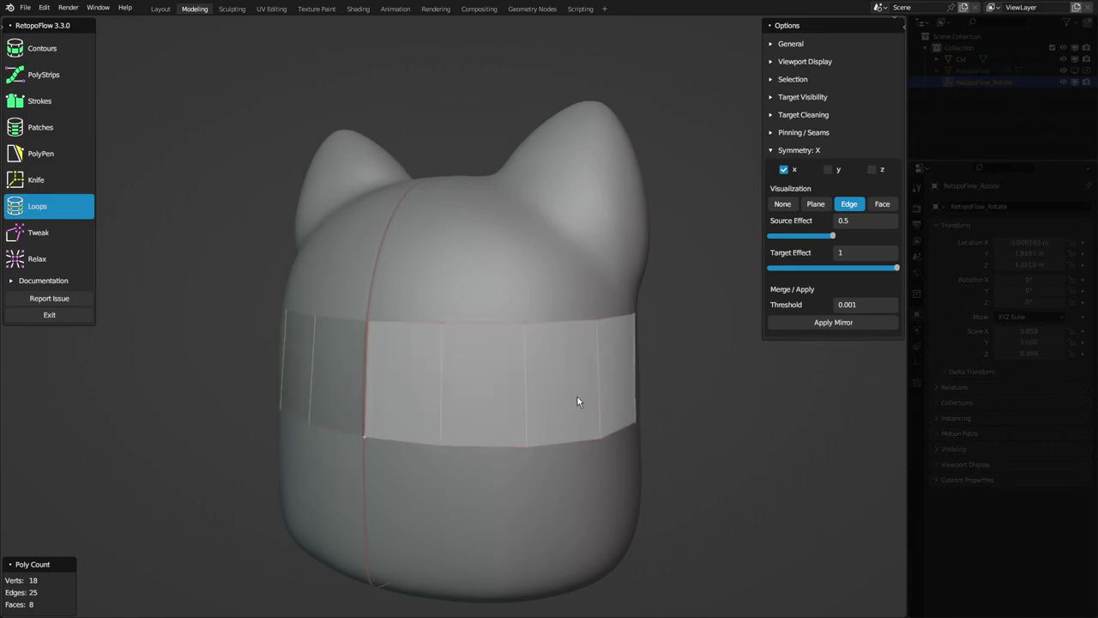
pyautogui.press('a')
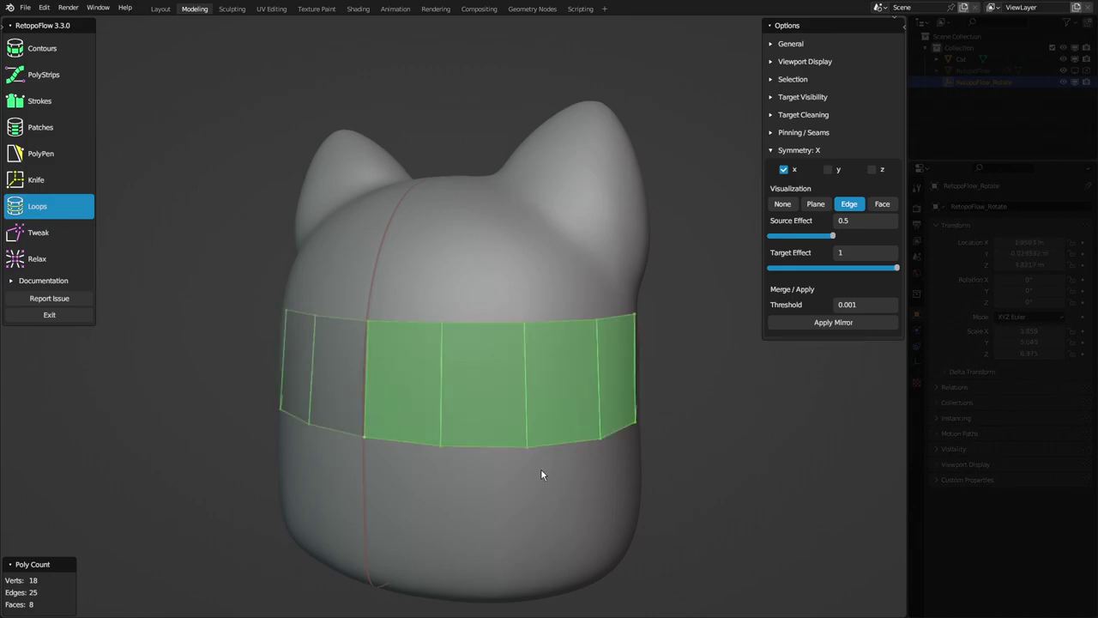
pyautogui.moveTo(584, 467)
pyautogui.mouseDown(button='middle')
pyautogui.moveTo(684, 477)
pyautogui.moveTo(485, 489)
pyautogui.moveTo(607, 464)
pyautogui.moveTo(623, 480)
pyautogui.mouseUp(button='middle')
pyautogui.scroll(-2, 682, 477)
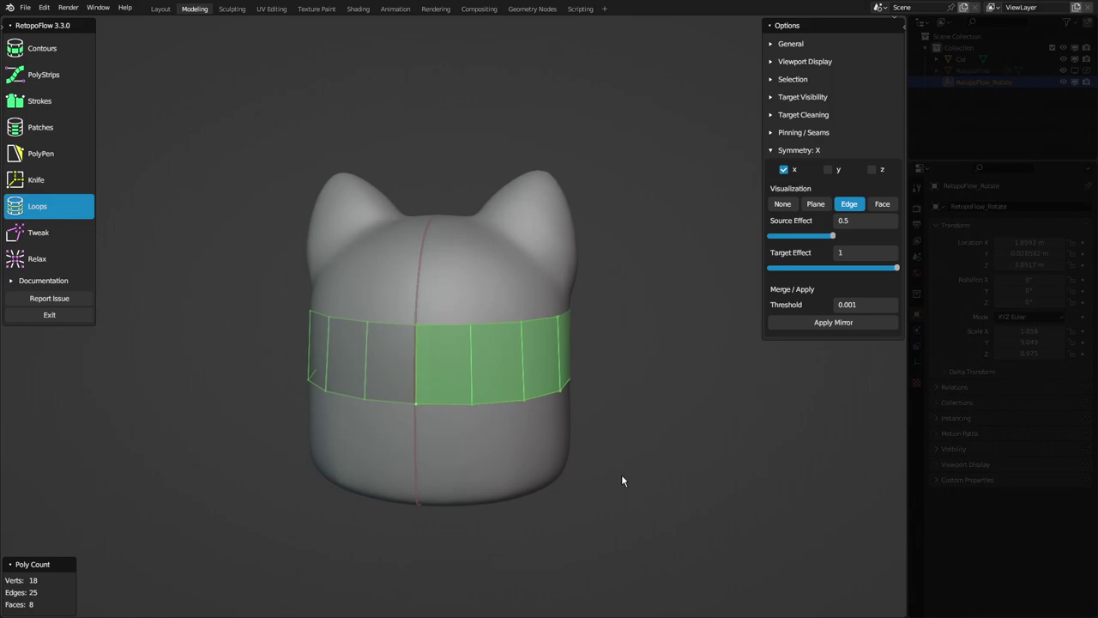
pyautogui.press('Tab')
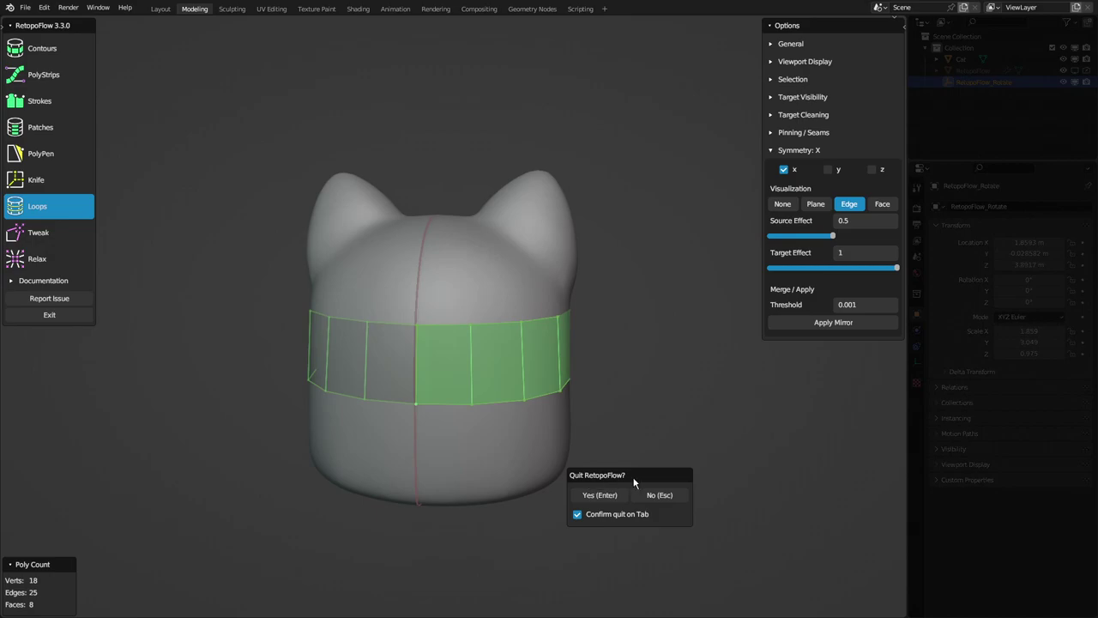
# Confirm quitting RetopoFlow and inspect the cat from the back with X-ray briefly toggled.
pyautogui.click(600, 495)
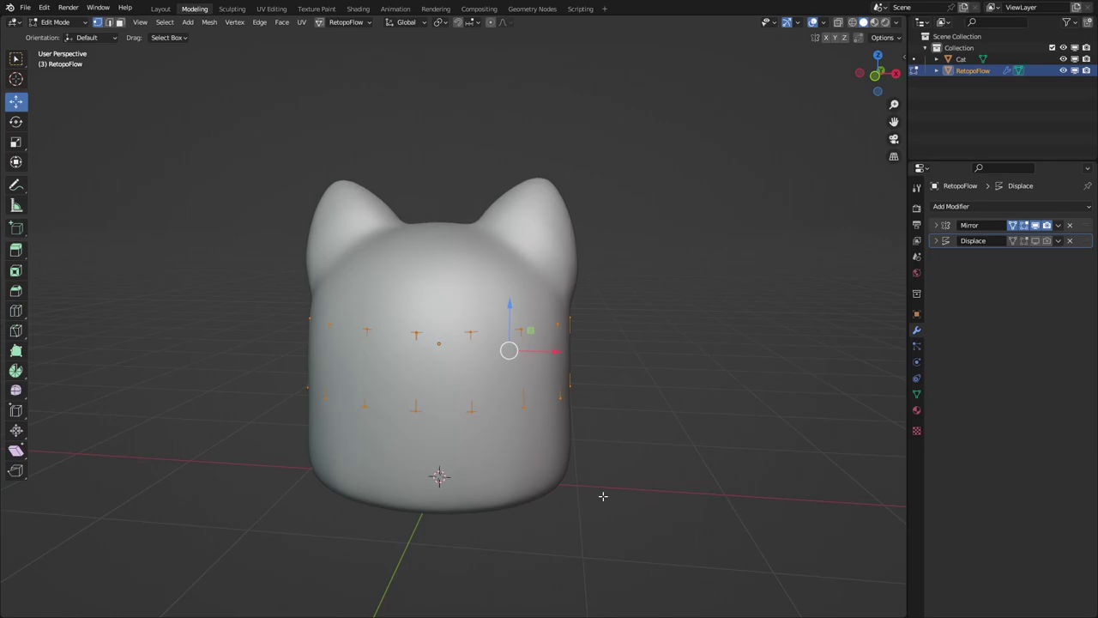
pyautogui.moveTo(602, 496)
pyautogui.mouseDown(button='middle')
pyautogui.moveTo(657, 426)
pyautogui.moveTo(529, 413)
pyautogui.moveTo(654, 392)
pyautogui.moveTo(677, 400)
pyautogui.mouseUp(button='middle')
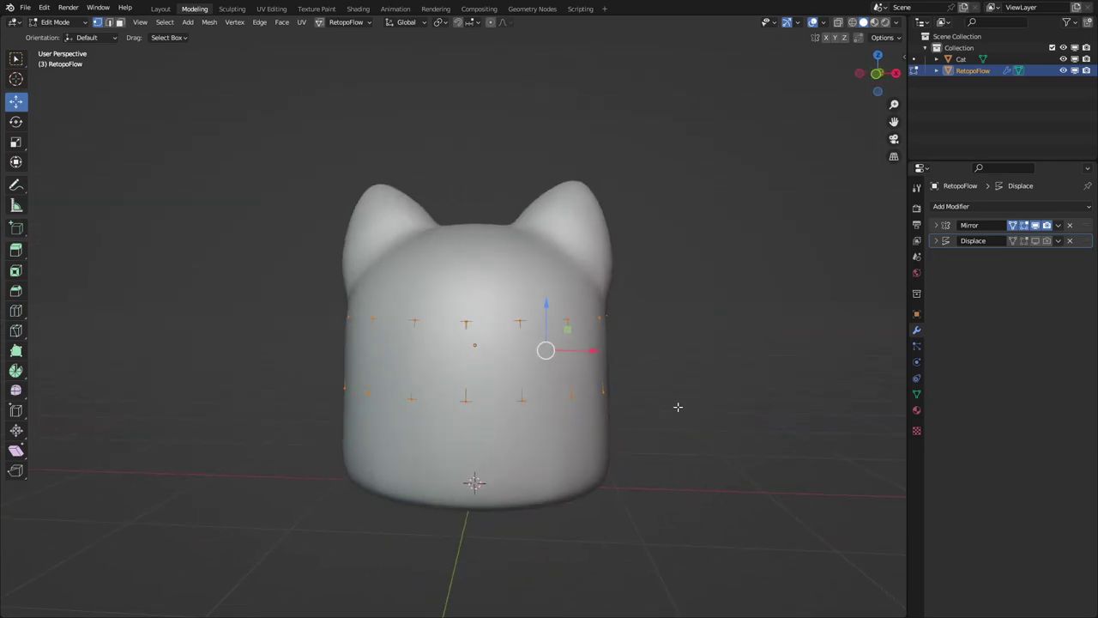
pyautogui.hotkey('shift', 'z')
pyautogui.moveTo(644, 364)
pyautogui.mouseDown(button='middle')
pyautogui.moveTo(564, 430)
pyautogui.moveTo(630, 345)
pyautogui.mouseUp(button='middle')
pyautogui.hotkey('shift', 'z')
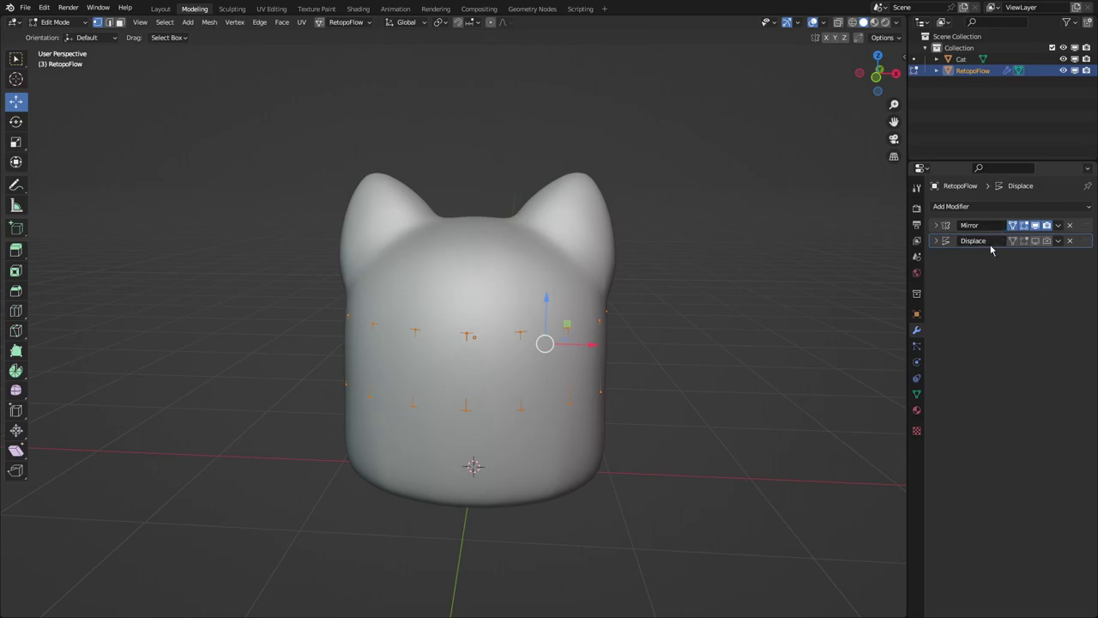
# Expand the Mirror modifier settings and toggle to Object Mode and back to Edit Mode.
pyautogui.click(935, 225)
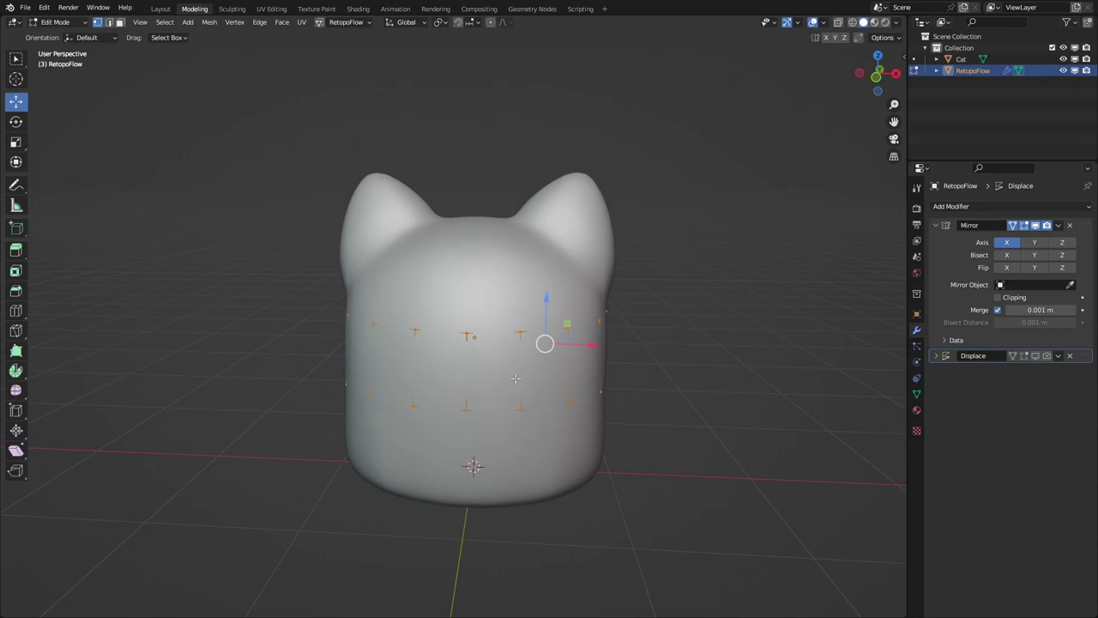
pyautogui.press('Tab')
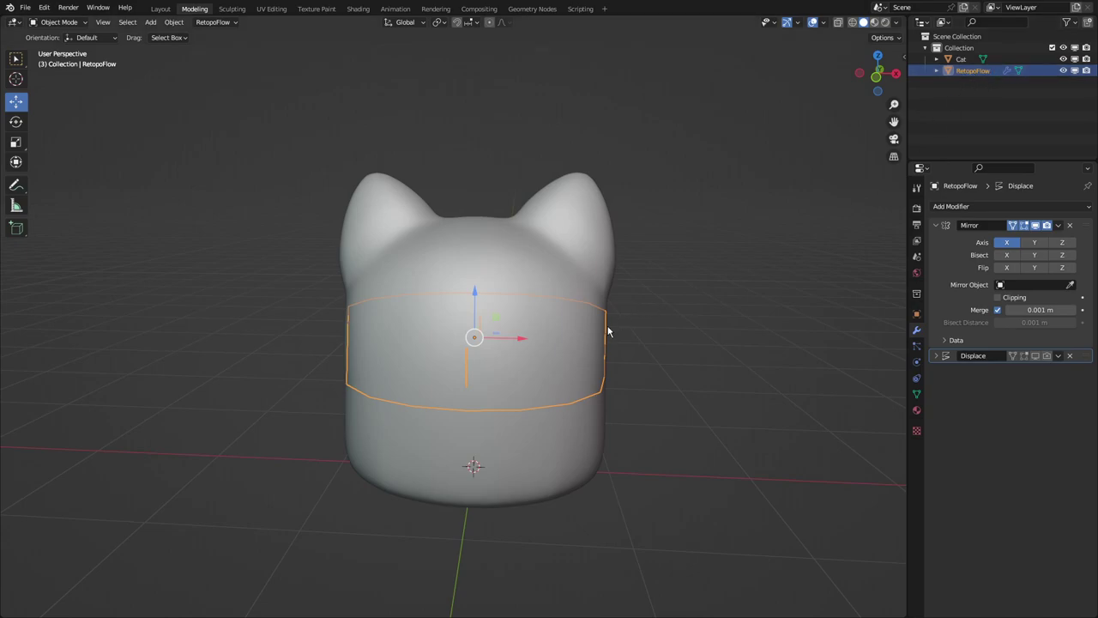
pyautogui.press('Tab')
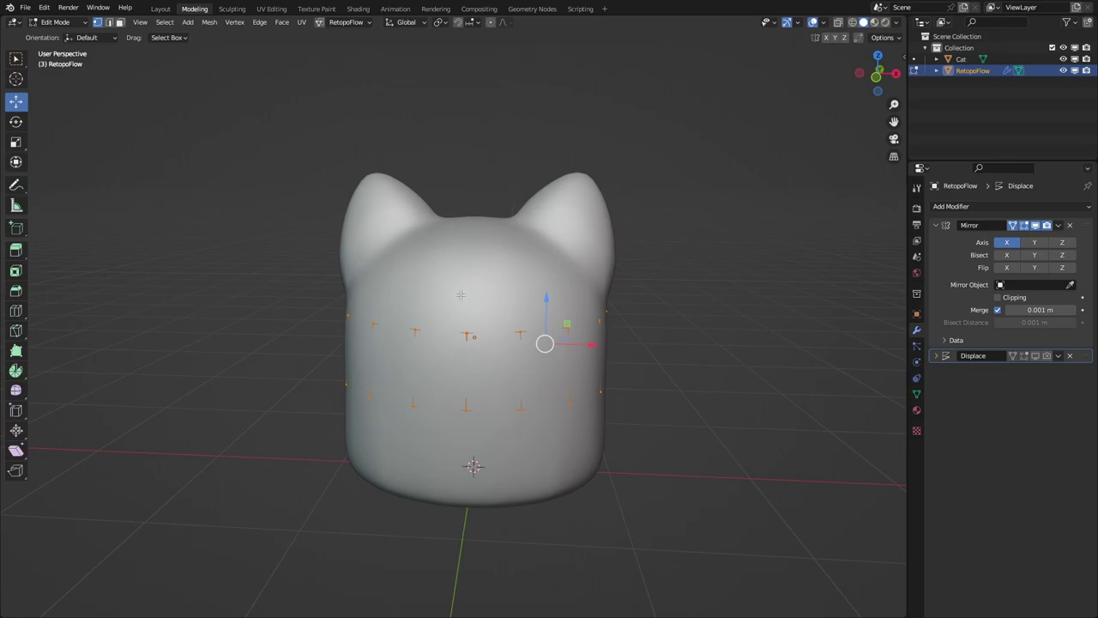
pyautogui.click(362, 23)
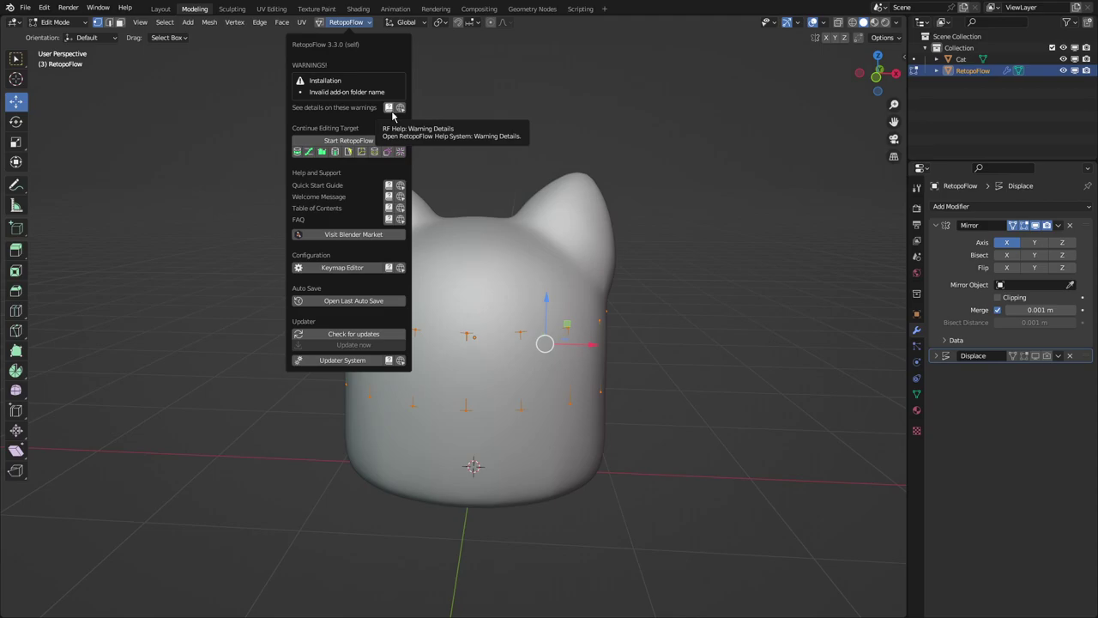
# Relaunch RetopoFlow on the retopo mesh via Start RetopoFlow, showing the welcome help.
pyautogui.click(346, 23)
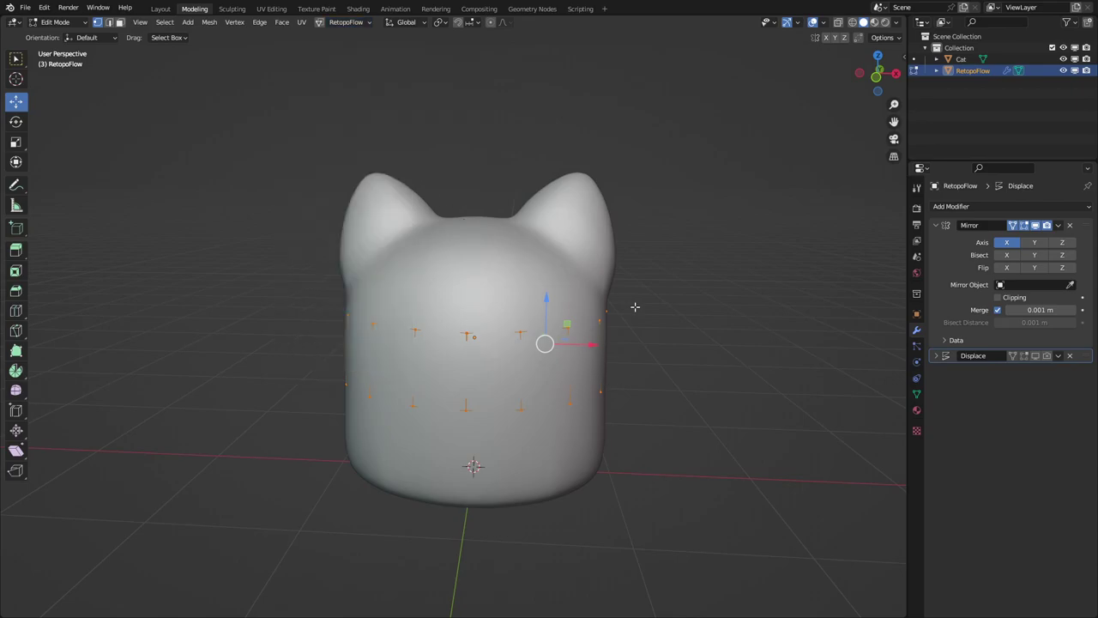
pyautogui.click(343, 23)
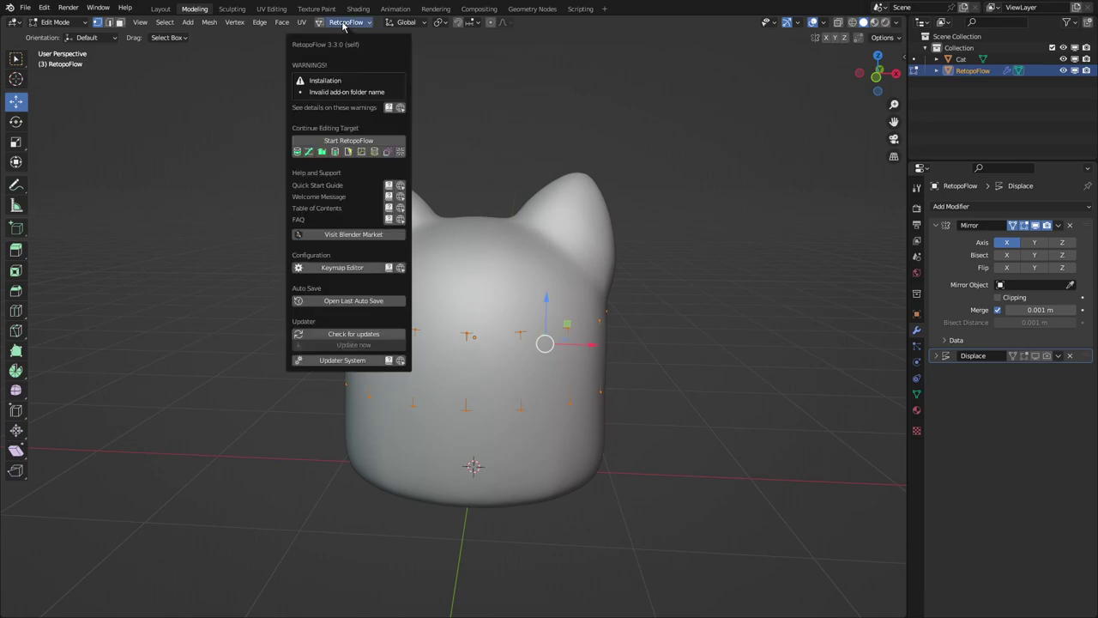
pyautogui.click(324, 142)
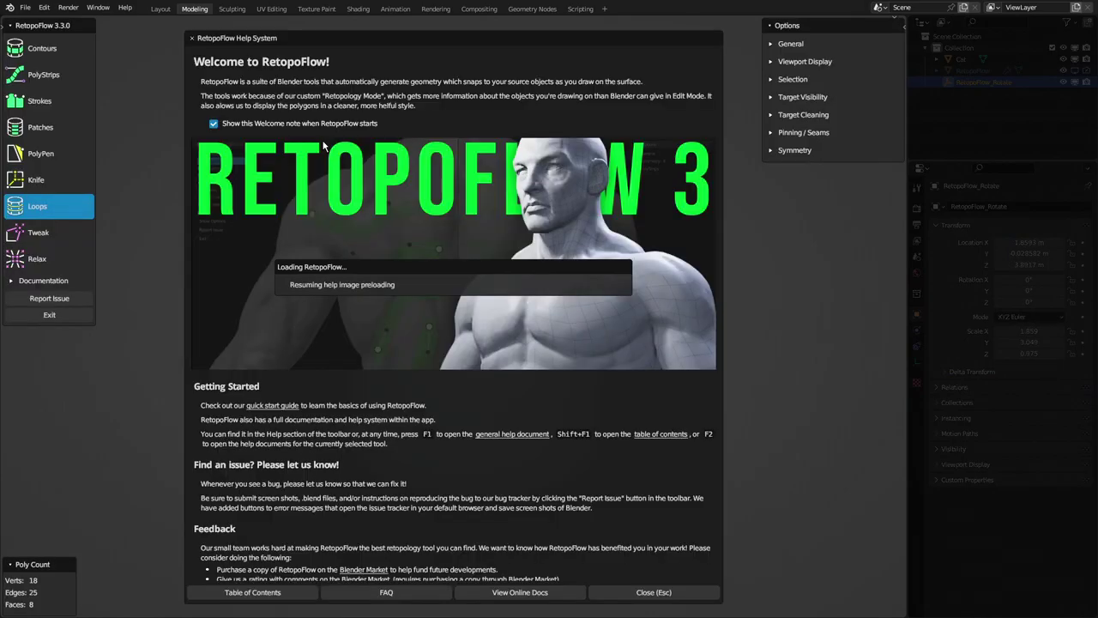
# Close the help, switch to PolyPen, select all band faces and delete their vertices.
pyautogui.click(192, 39)
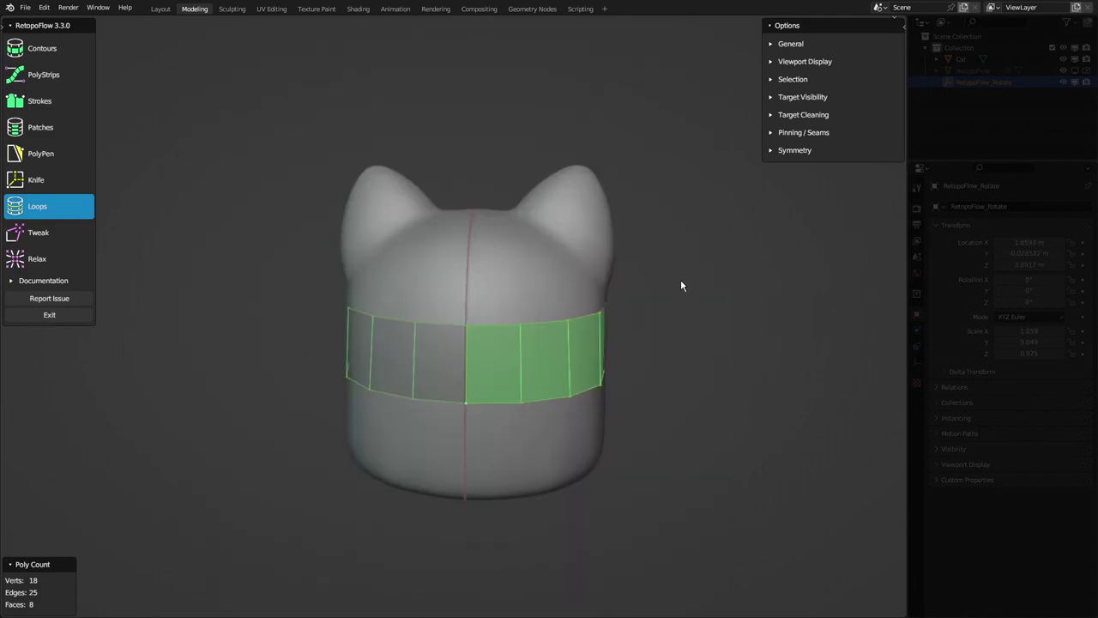
pyautogui.press('5')
pyautogui.moveTo(412, 355); pyautogui.dragTo(524, 338, button='middle')
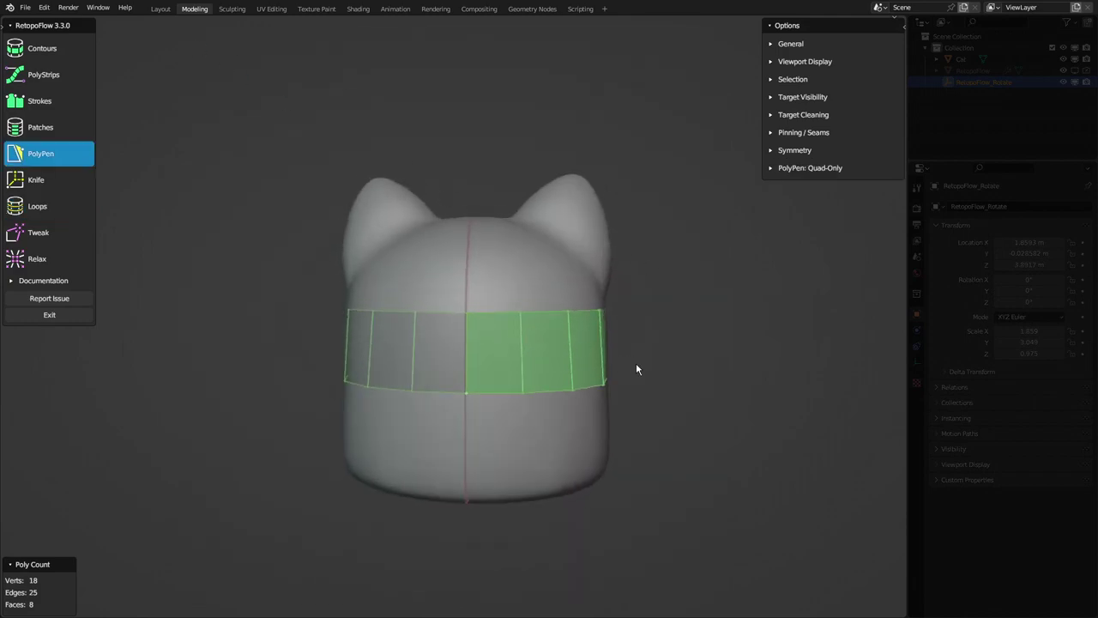
pyautogui.hotkey('alt', 'a')
pyautogui.press('a')
pyautogui.press('x')
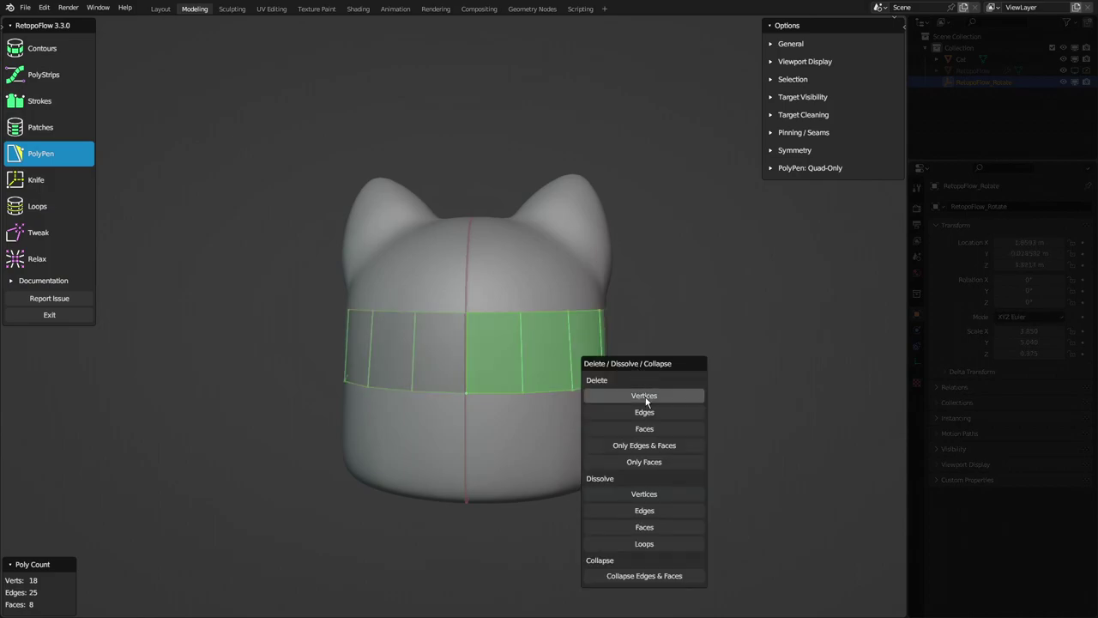
pyautogui.click(645, 397)
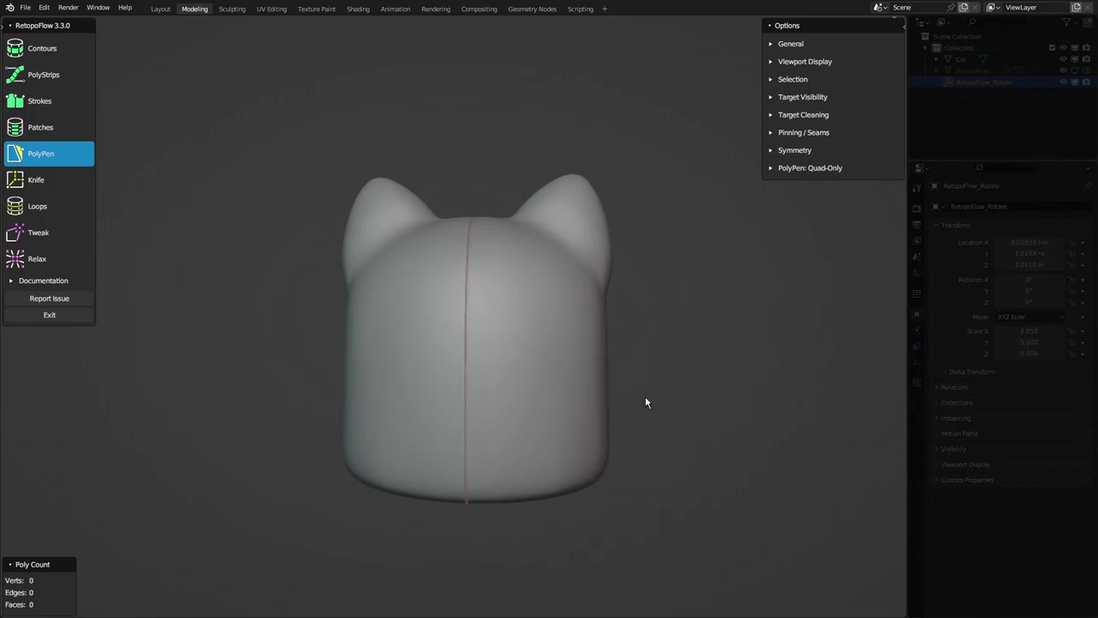
pyautogui.moveTo(611, 372)
pyautogui.mouseDown(button='middle')
pyautogui.moveTo(329, 385)
pyautogui.moveTo(593, 375)
pyautogui.moveTo(490, 401)
pyautogui.moveTo(630, 374)
pyautogui.mouseUp(button='middle')
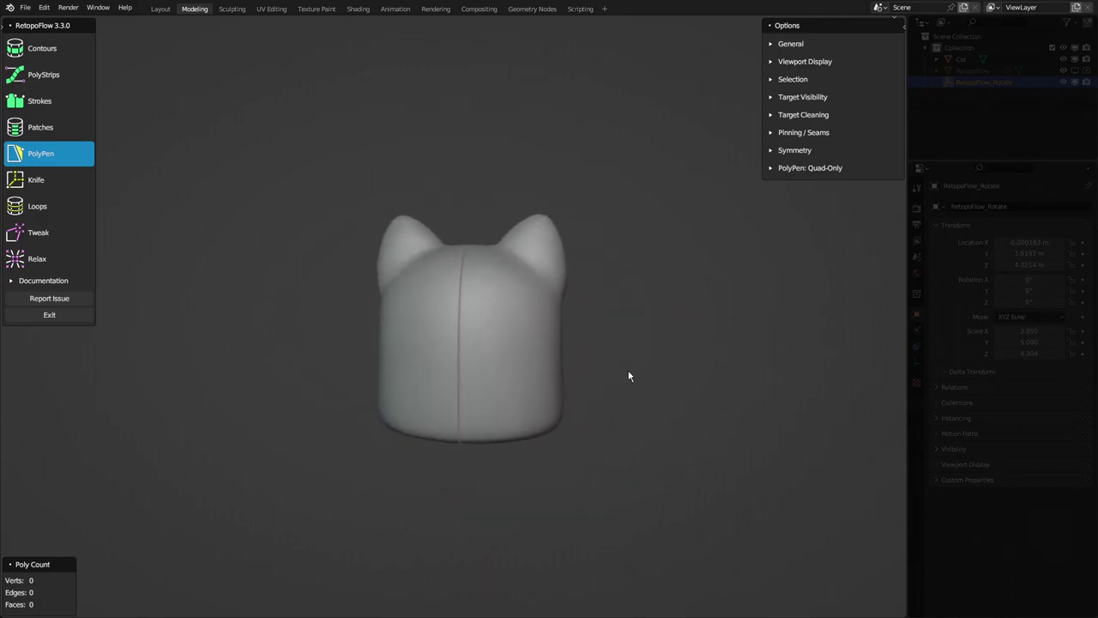
pyautogui.scroll(2, 629, 375)
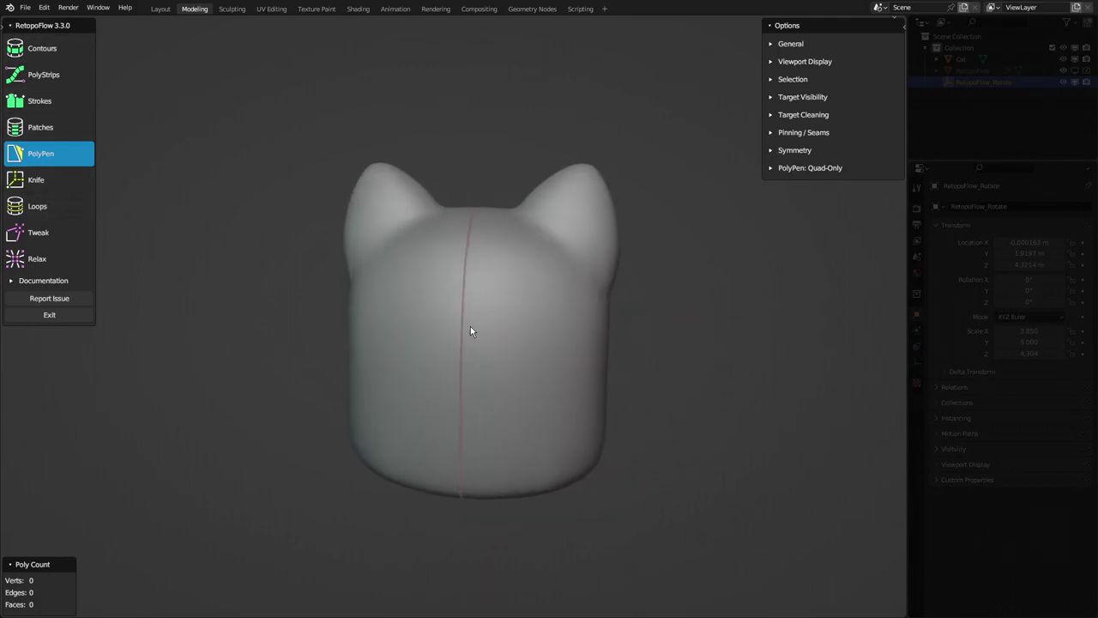
pyautogui.moveTo(471, 329); pyautogui.dragTo(591, 372, button='middle')
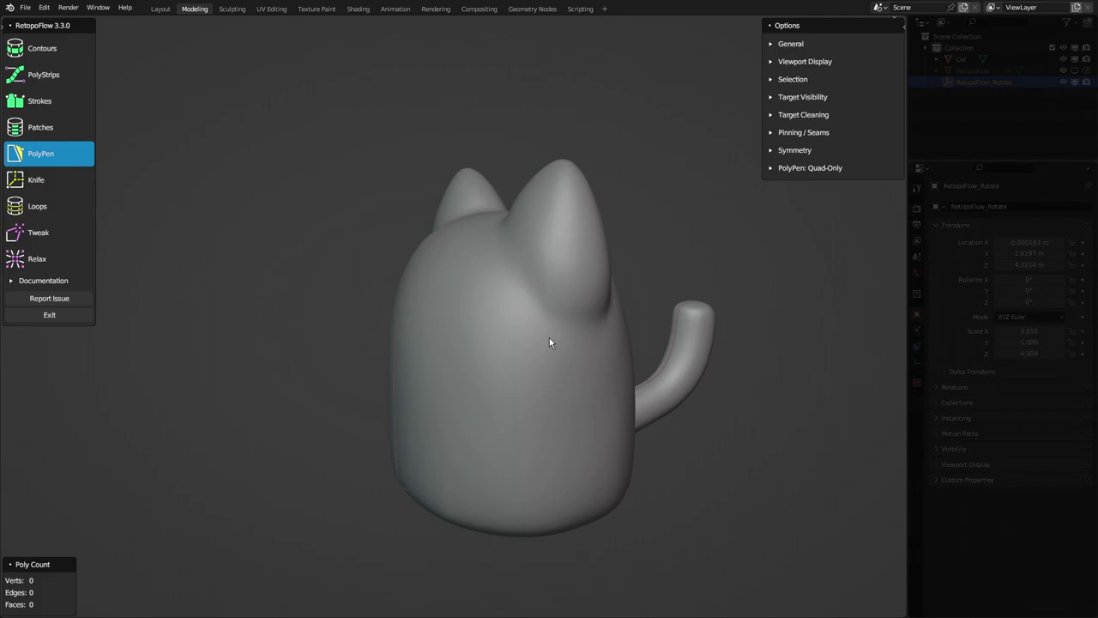
pyautogui.keyDown('alt'); pyautogui.moveTo(530, 338); pyautogui.dragTo(504, 272, button='middle'); pyautogui.keyUp('alt')
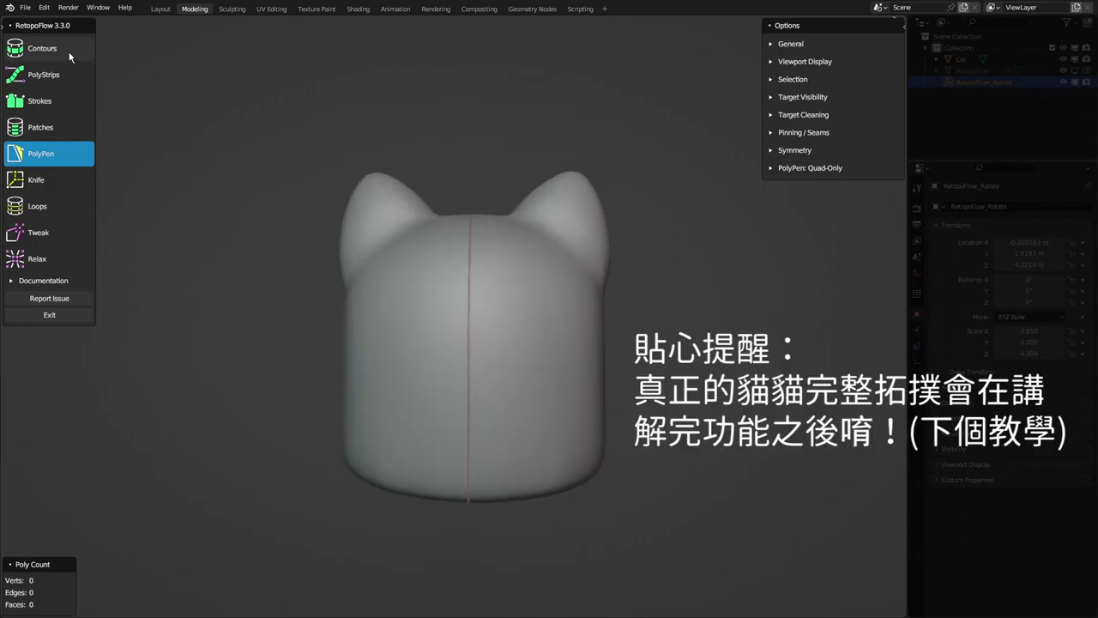
# In front view, draw a Contours stroke across the head just below the ears.
pyautogui.click(69, 53)
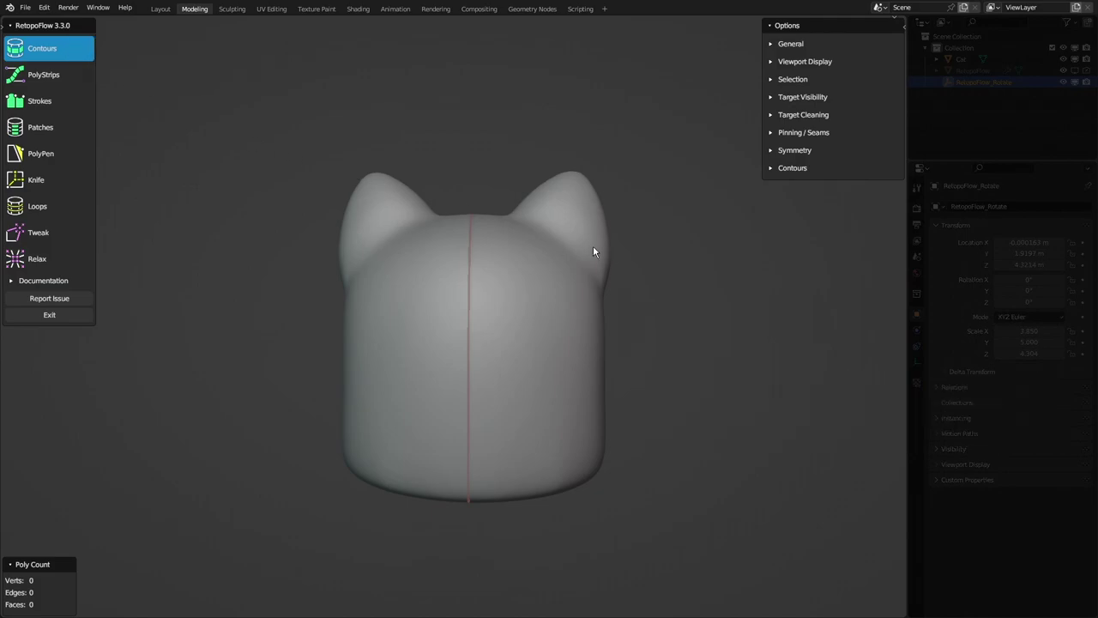
pyautogui.moveTo(593, 251); pyautogui.dragTo(582, 254, button='middle')
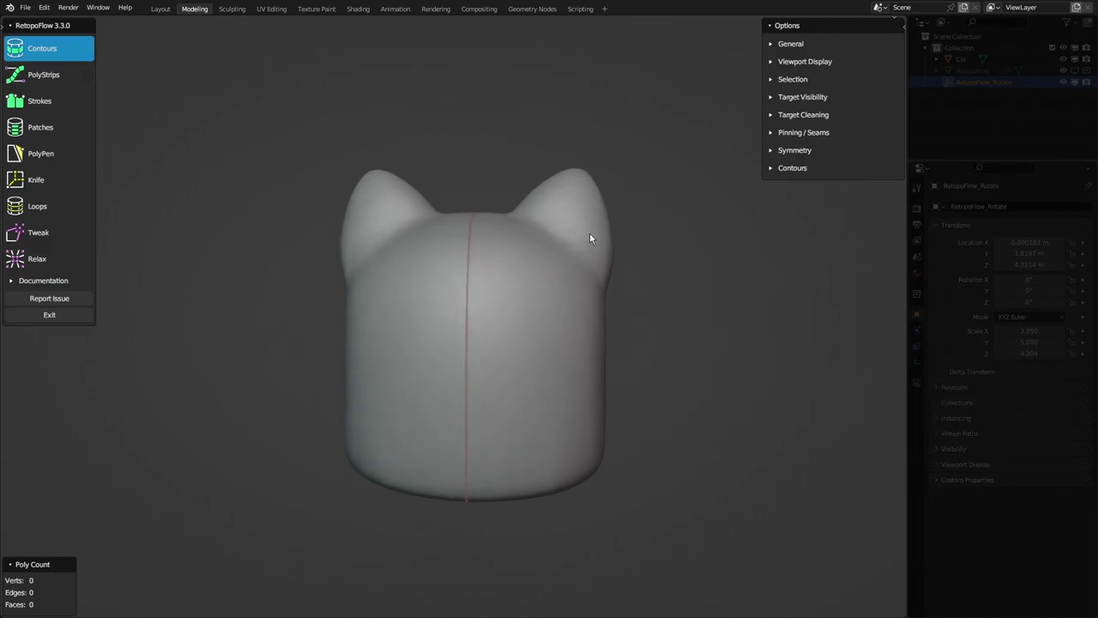
pyautogui.press('KP_1')
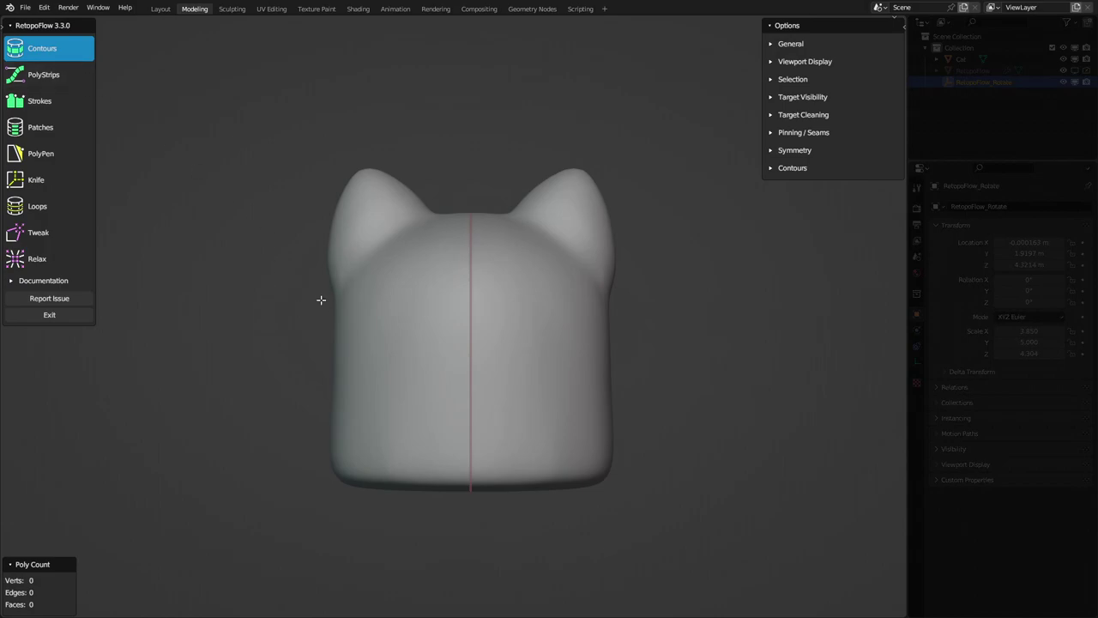
pyautogui.moveTo(320, 300); pyautogui.dragTo(638, 297)
# Adjust the new contour ring's segment count to 16.
pyautogui.keyDown('ctrl'); pyautogui.scroll(1, 623, 312); pyautogui.keyUp('ctrl')
pyautogui.keyDown('ctrl'); pyautogui.scroll(1, 624, 312); pyautogui.keyUp('ctrl')
pyautogui.keyDown('ctrl'); pyautogui.scroll(-2, 623, 312); pyautogui.keyUp('ctrl')
pyautogui.keyDown('ctrl'); pyautogui.scroll(1, 665, 357); pyautogui.keyUp('ctrl')
pyautogui.keyDown('ctrl'); pyautogui.scroll(1, 665, 357); pyautogui.keyUp('ctrl')
pyautogui.keyDown('ctrl'); pyautogui.scroll(-2, 665, 356); pyautogui.keyUp('ctrl')
pyautogui.keyDown('ctrl'); pyautogui.scroll(1, 664, 357); pyautogui.keyUp('ctrl')
pyautogui.keyDown('ctrl'); pyautogui.scroll(-1, 664, 358); pyautogui.keyUp('ctrl')
pyautogui.keyDown('ctrl'); pyautogui.scroll(-1, 665, 358); pyautogui.keyUp('ctrl')
pyautogui.keyDown('ctrl'); pyautogui.scroll(1, 665, 358); pyautogui.keyUp('ctrl')
# From front view, draw several Contours strokes adding rings down the cat's body.
pyautogui.moveTo(630, 340)
pyautogui.mouseDown(button='middle')
pyautogui.moveTo(620, 372)
pyautogui.moveTo(590, 241)
pyautogui.moveTo(635, 273)
pyautogui.moveTo(664, 203)
pyautogui.moveTo(623, 157)
pyautogui.moveTo(548, 153)
pyautogui.moveTo(786, 171)
pyautogui.mouseUp(button='middle')
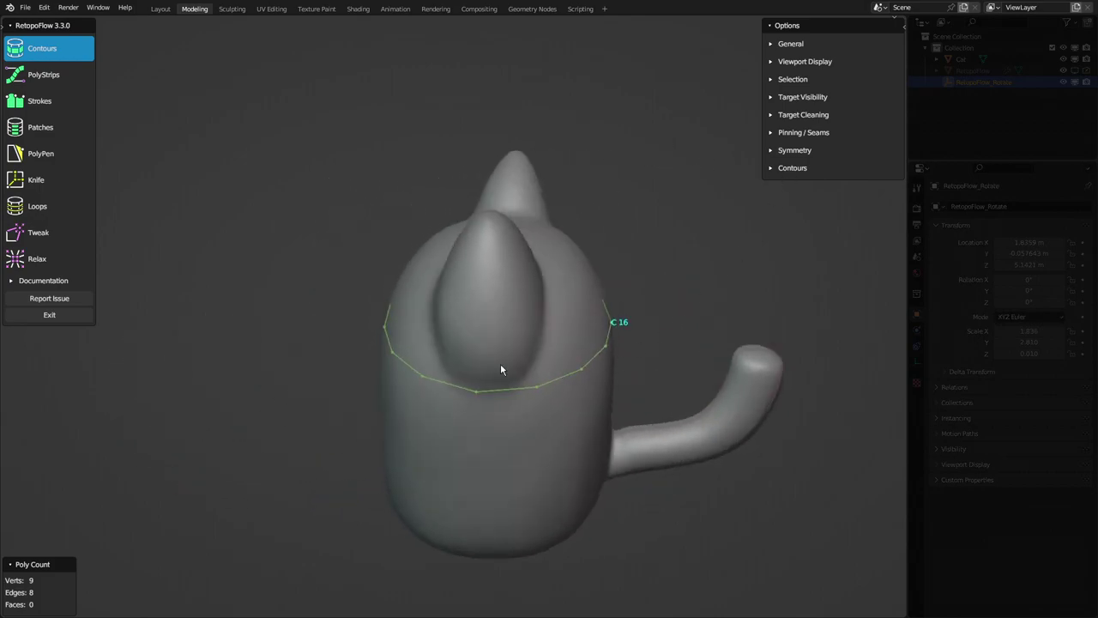
pyautogui.moveTo(503, 370)
pyautogui.mouseDown(button='middle')
pyautogui.moveTo(424, 299)
pyautogui.moveTo(655, 338)
pyautogui.moveTo(507, 350)
pyautogui.moveTo(540, 358)
pyautogui.moveTo(385, 343)
pyautogui.mouseUp(button='middle')
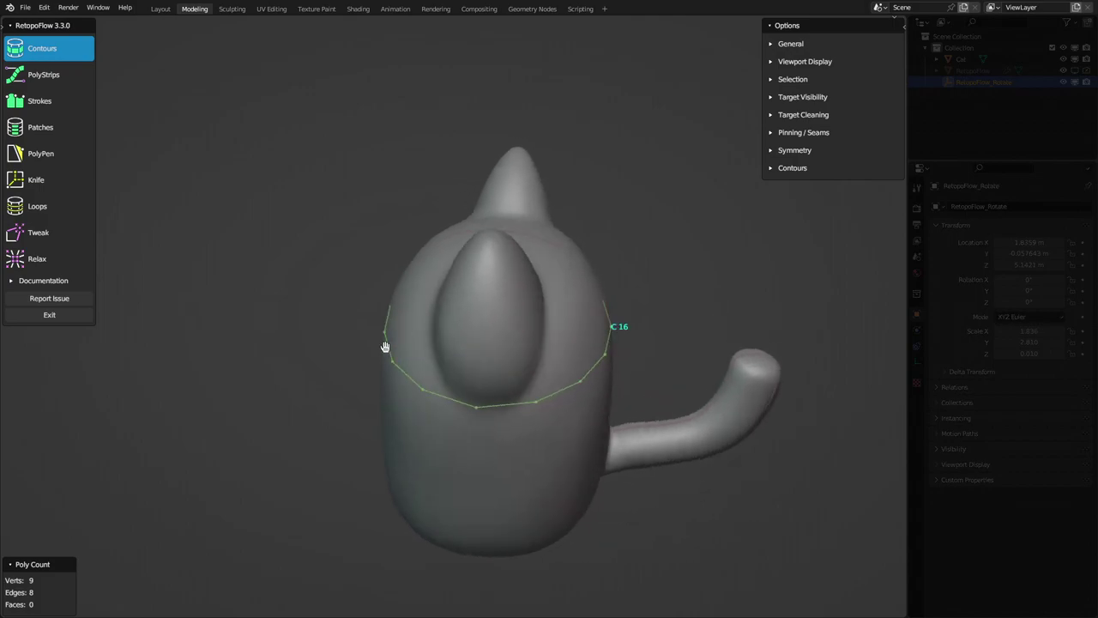
pyautogui.moveTo(591, 334)
pyautogui.mouseDown(button='middle')
pyautogui.moveTo(391, 406)
pyautogui.moveTo(451, 426)
pyautogui.moveTo(557, 388)
pyautogui.mouseUp(button='middle')
pyautogui.press('KP_1')
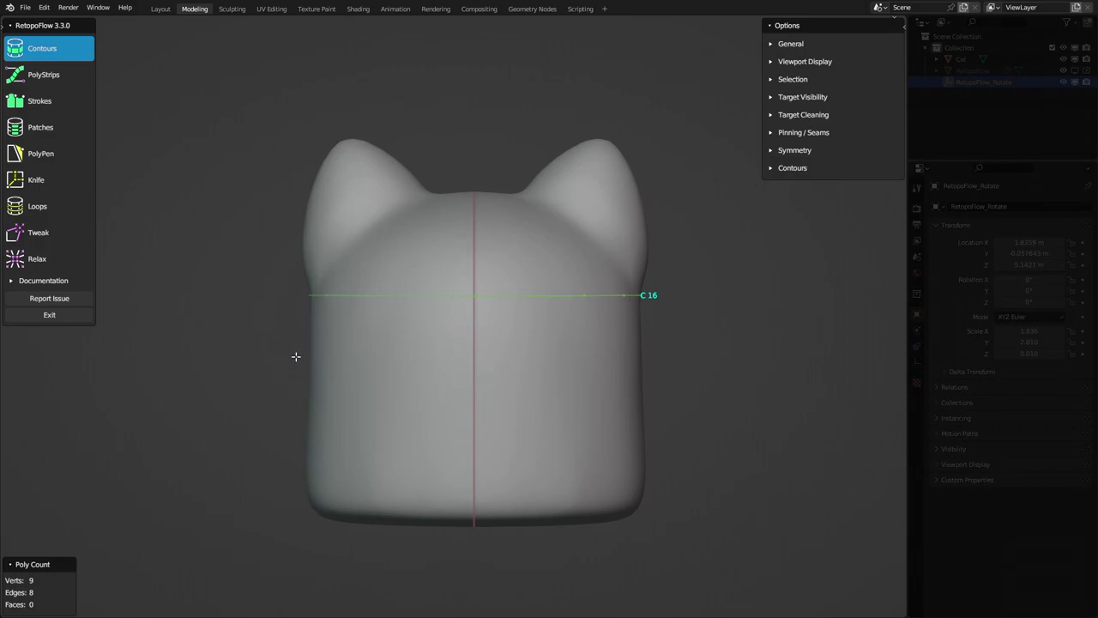
pyautogui.moveTo(296, 356); pyautogui.dragTo(675, 352)
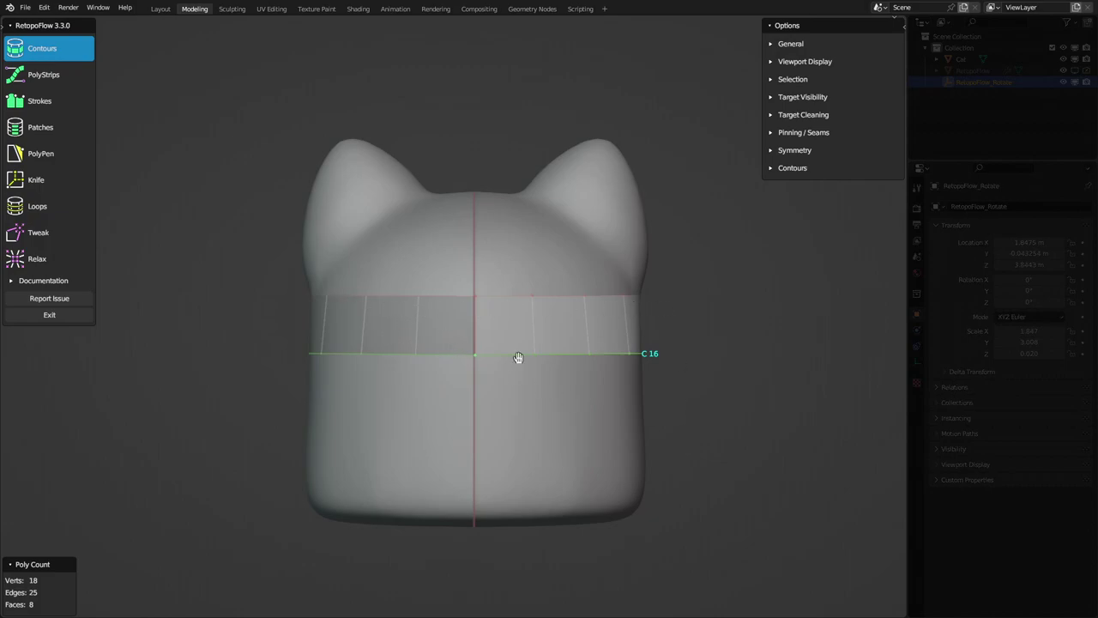
pyautogui.moveTo(300, 406); pyautogui.dragTo(657, 408)
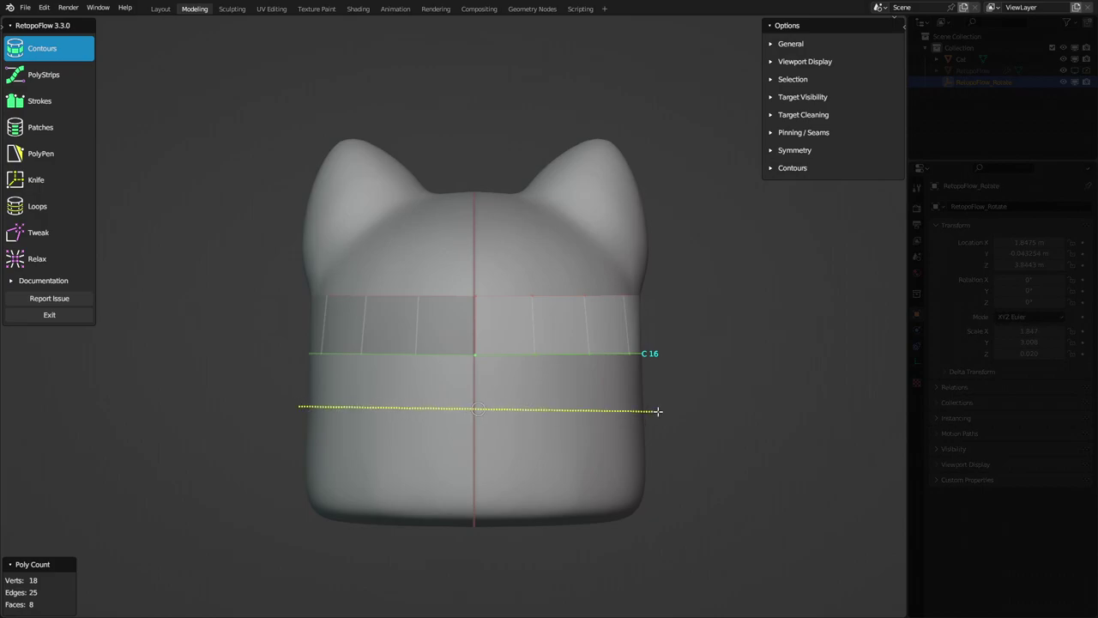
pyautogui.moveTo(301, 456); pyautogui.dragTo(706, 456)
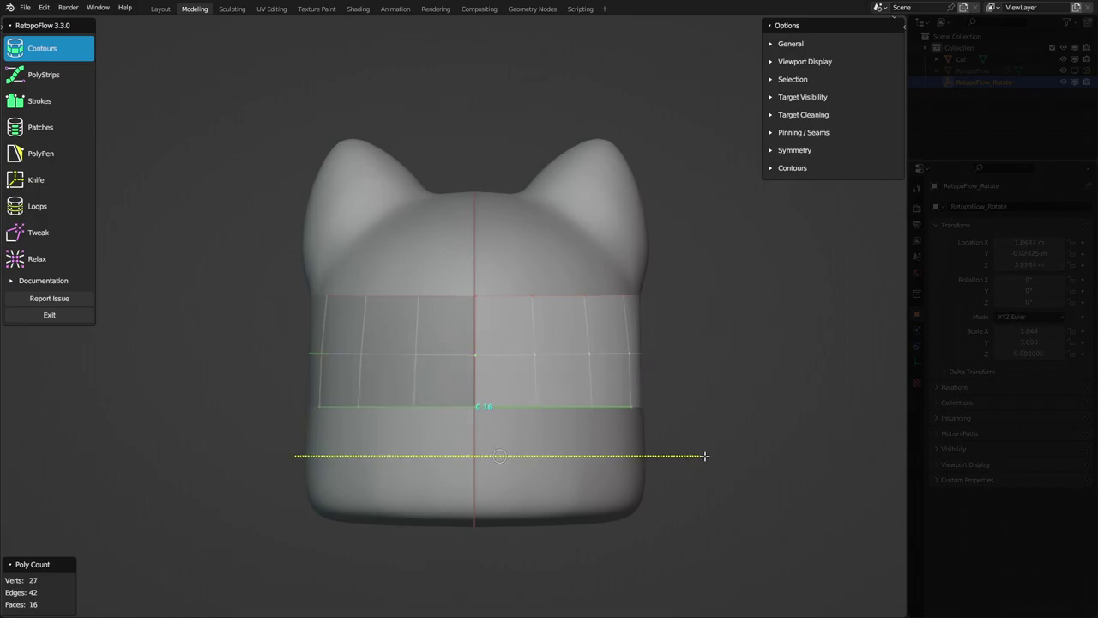
pyautogui.moveTo(297, 508); pyautogui.dragTo(673, 506)
pyautogui.scroll(-3, 711, 522)
pyautogui.moveTo(711, 523)
pyautogui.mouseDown(button='middle')
pyautogui.moveTo(645, 495)
pyautogui.moveTo(351, 490)
pyautogui.moveTo(414, 551)
pyautogui.moveTo(486, 503)
pyautogui.moveTo(493, 483)
pyautogui.mouseUp(button='middle')
# Undo the lowest contour ring, leaving a two-row band of 16 faces.
pyautogui.moveTo(554, 441)
pyautogui.mouseDown(button='middle')
pyautogui.moveTo(503, 510)
pyautogui.moveTo(367, 483)
pyautogui.moveTo(399, 426)
pyautogui.moveTo(466, 386)
pyautogui.moveTo(606, 444)
pyautogui.moveTo(544, 436)
pyautogui.moveTo(477, 448)
pyautogui.moveTo(715, 426)
pyautogui.moveTo(612, 417)
pyautogui.moveTo(512, 450)
pyautogui.moveTo(618, 373)
pyautogui.moveTo(684, 376)
pyautogui.moveTo(647, 383)
pyautogui.mouseUp(button='middle')
pyautogui.hotkey('ctrl', 'z')
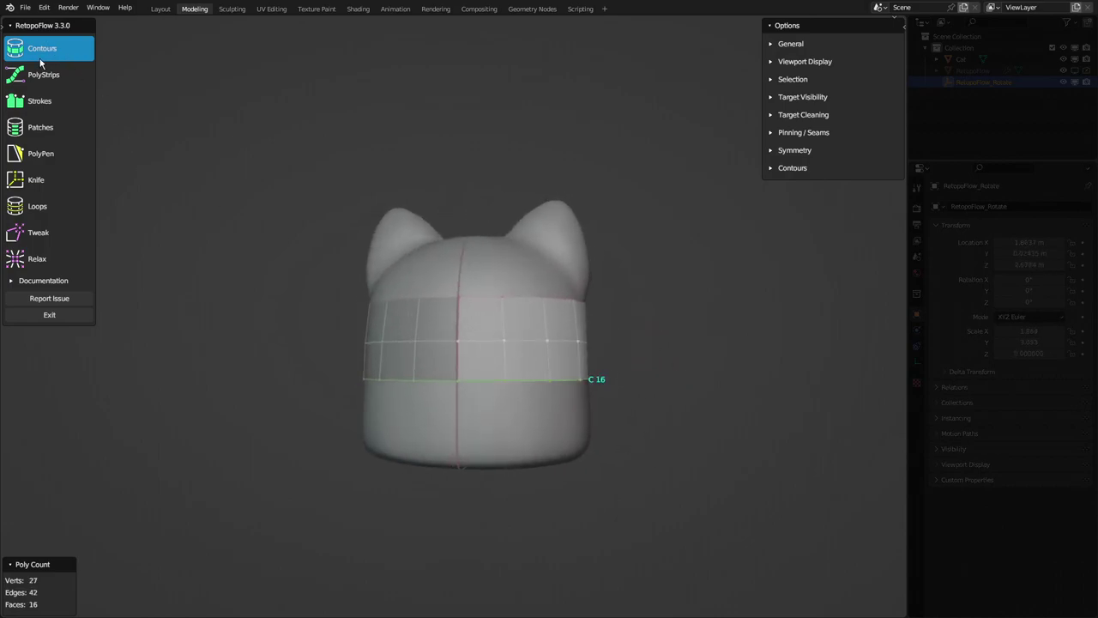
pyautogui.moveTo(463, 283)
pyautogui.mouseDown(button='middle')
pyautogui.moveTo(514, 314)
pyautogui.moveTo(500, 362)
pyautogui.mouseUp(button='middle')
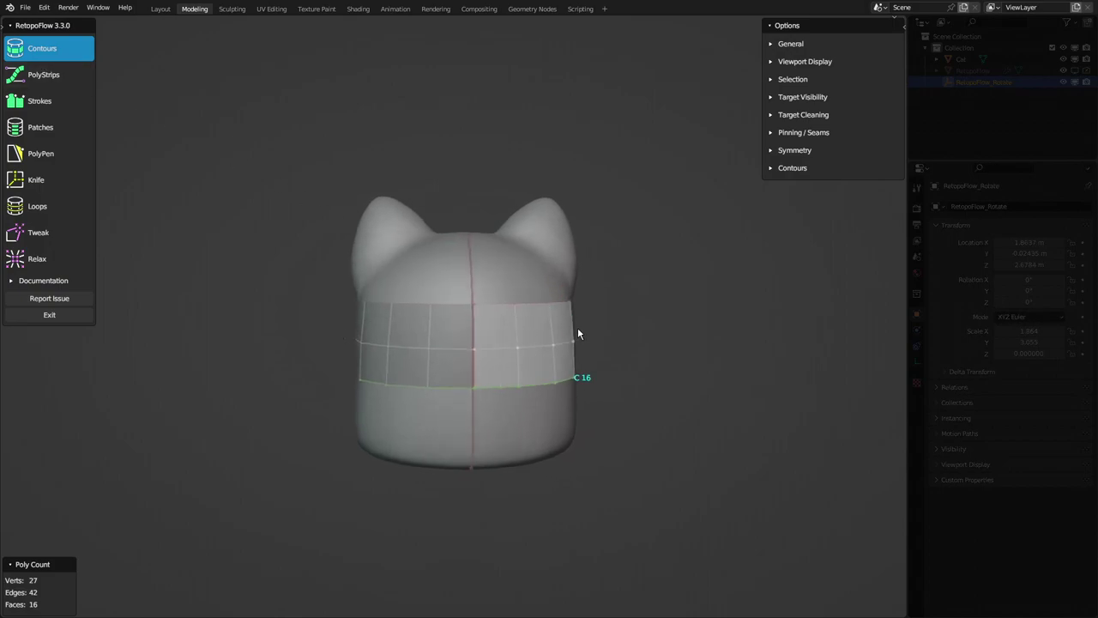
pyautogui.scroll(2, 485, 351)
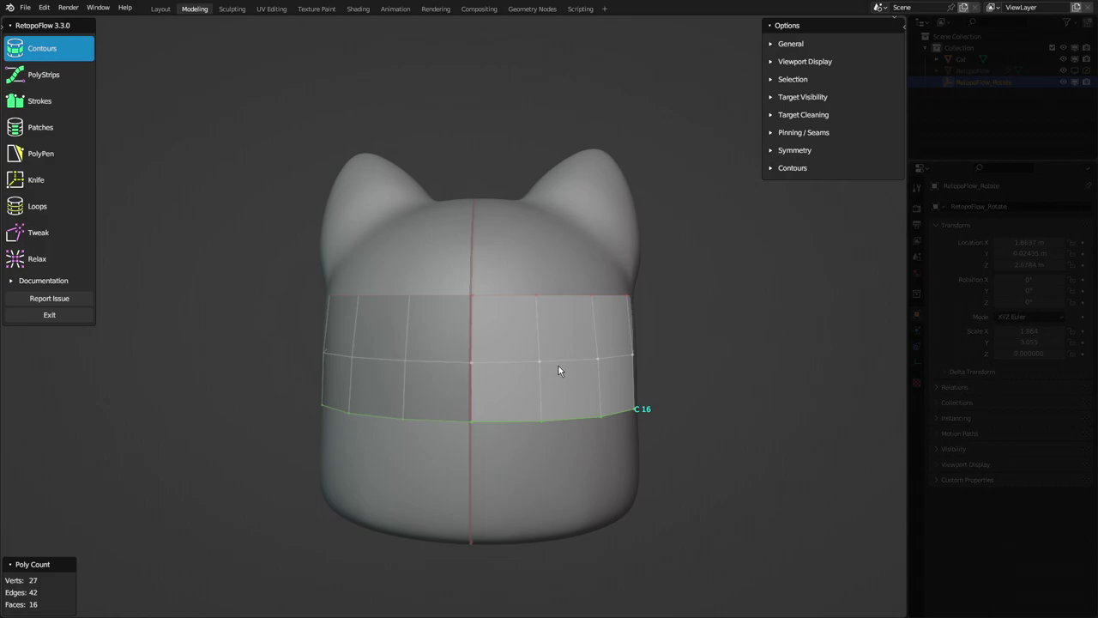
pyautogui.scroll(-3, 558, 369)
pyautogui.moveTo(560, 367)
pyautogui.mouseDown(button='middle')
pyautogui.moveTo(394, 342)
pyautogui.moveTo(477, 330)
pyautogui.moveTo(499, 335)
pyautogui.moveTo(388, 385)
pyautogui.moveTo(472, 403)
pyautogui.moveTo(446, 420)
pyautogui.moveTo(630, 417)
pyautogui.mouseUp(button='middle')
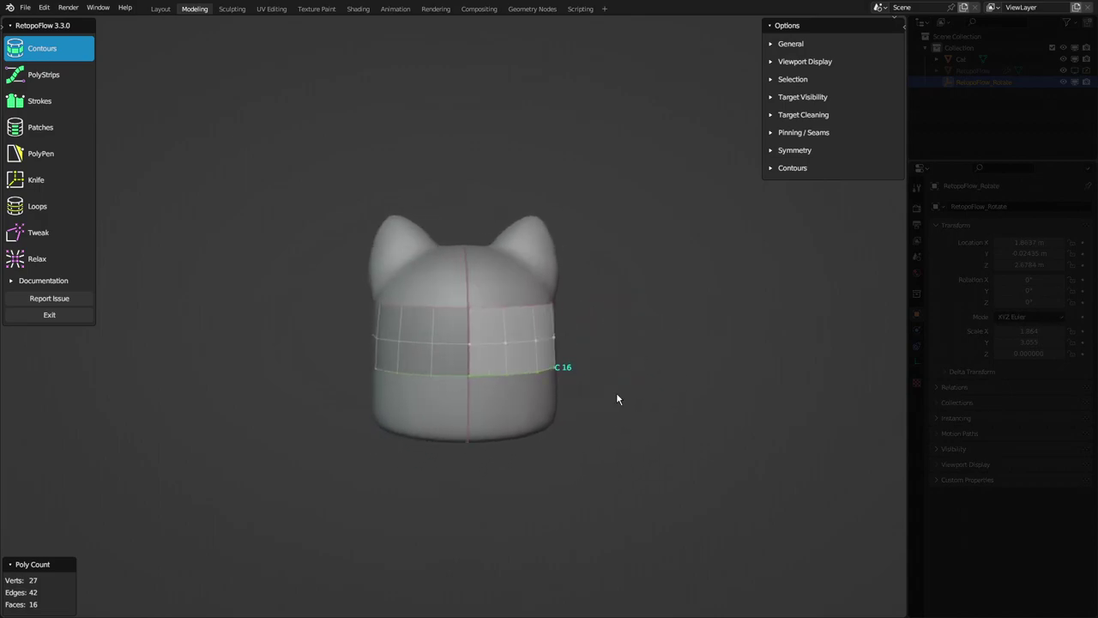
pyautogui.click(47, 75)
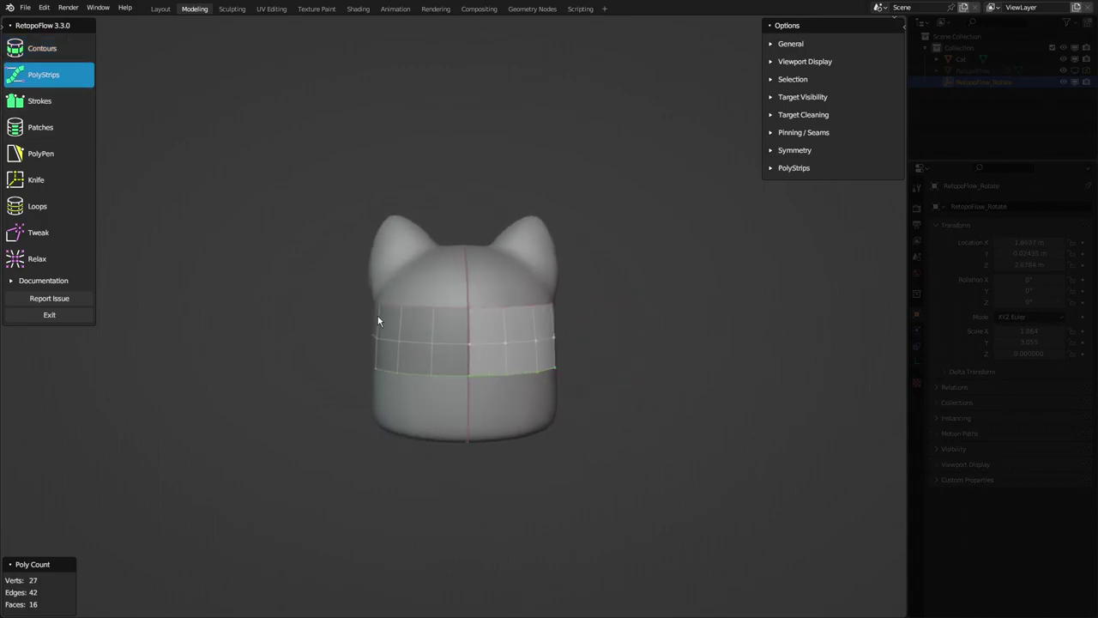
pyautogui.scroll(2, 547, 394)
pyautogui.scroll(3, 551, 386)
pyautogui.scroll(1, 539, 339)
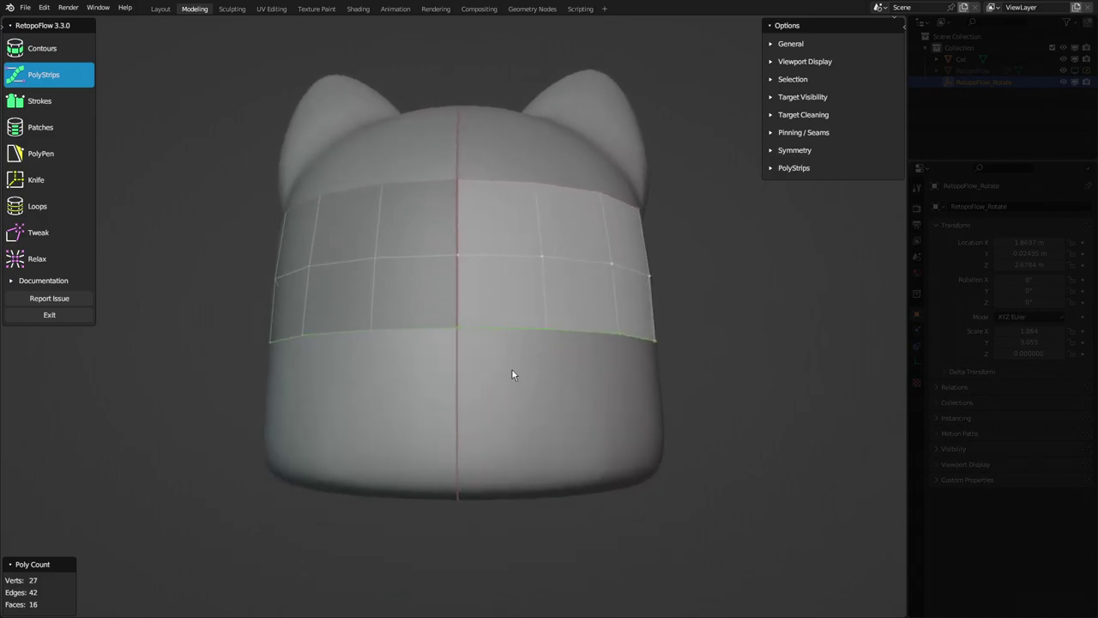
pyautogui.moveTo(512, 374)
pyautogui.mouseDown(button='middle')
pyautogui.moveTo(443, 392)
pyautogui.moveTo(445, 403)
pyautogui.mouseUp(button='middle')
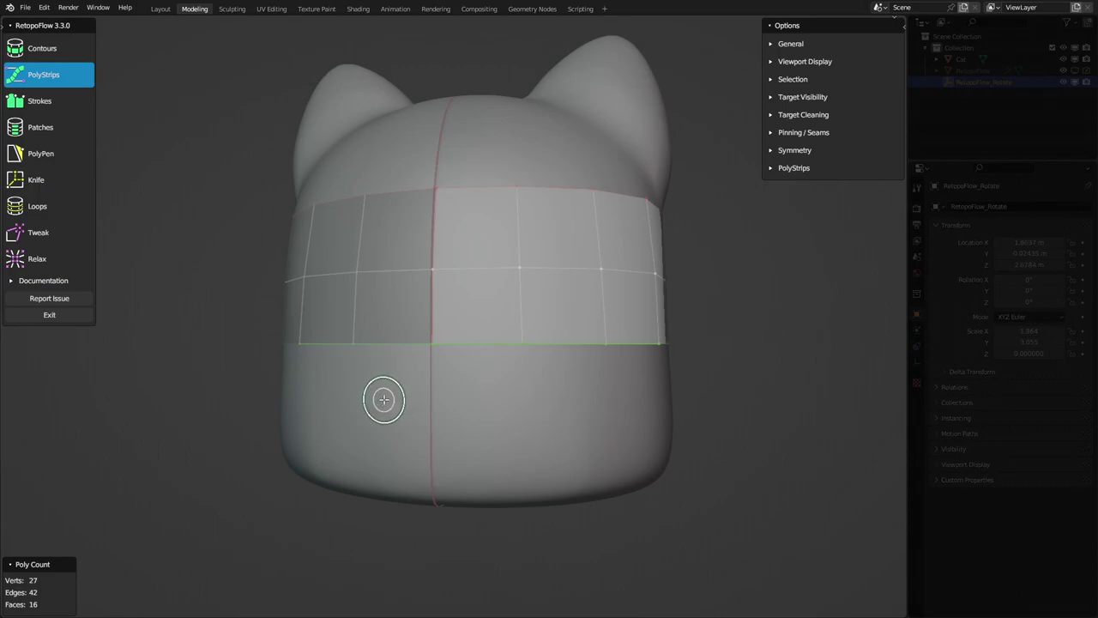
pyautogui.moveTo(384, 398); pyautogui.dragTo(613, 394)
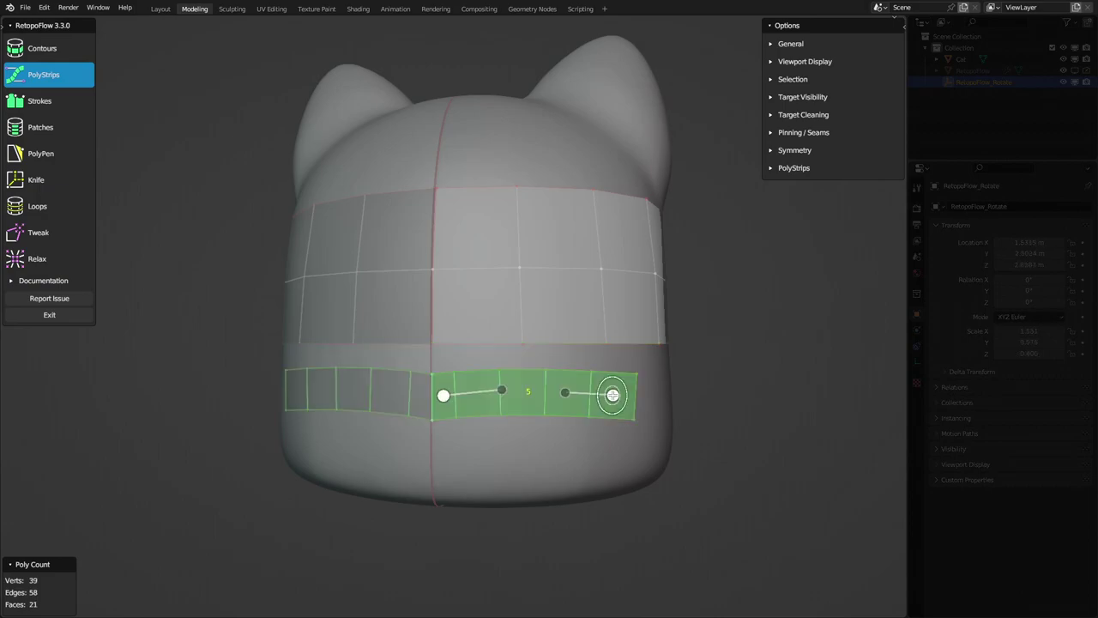
pyautogui.moveTo(612, 394); pyautogui.dragTo(409, 440, button='middle')
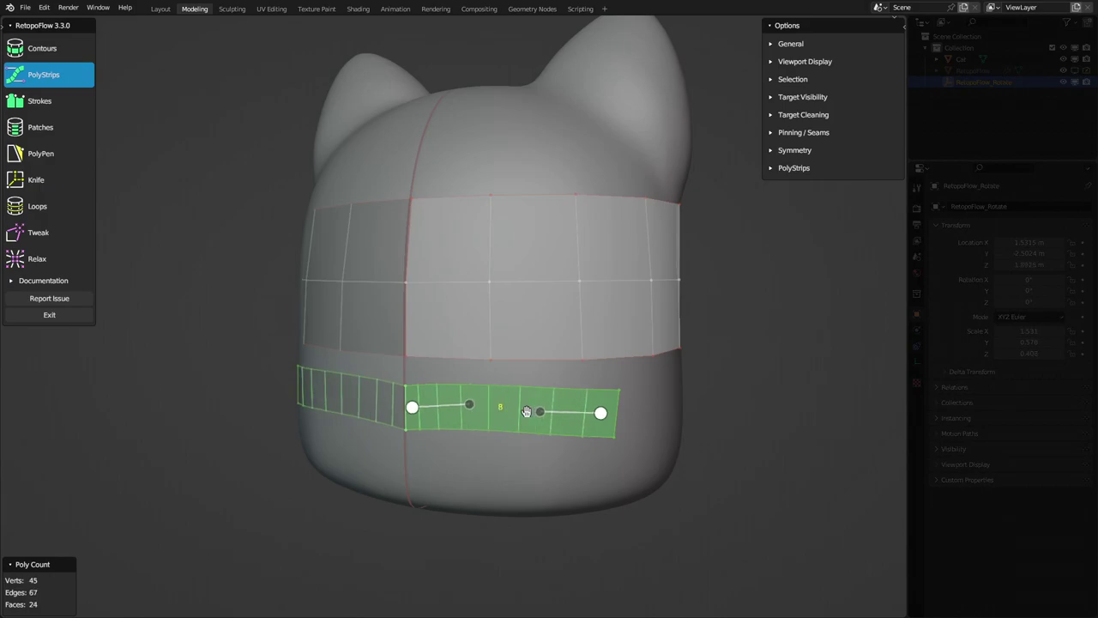
pyautogui.keyDown('ctrl'); pyautogui.scroll(-2, 527, 411); pyautogui.keyUp('ctrl')
pyautogui.keyDown('ctrl'); pyautogui.scroll(1, 526, 412); pyautogui.keyUp('ctrl')
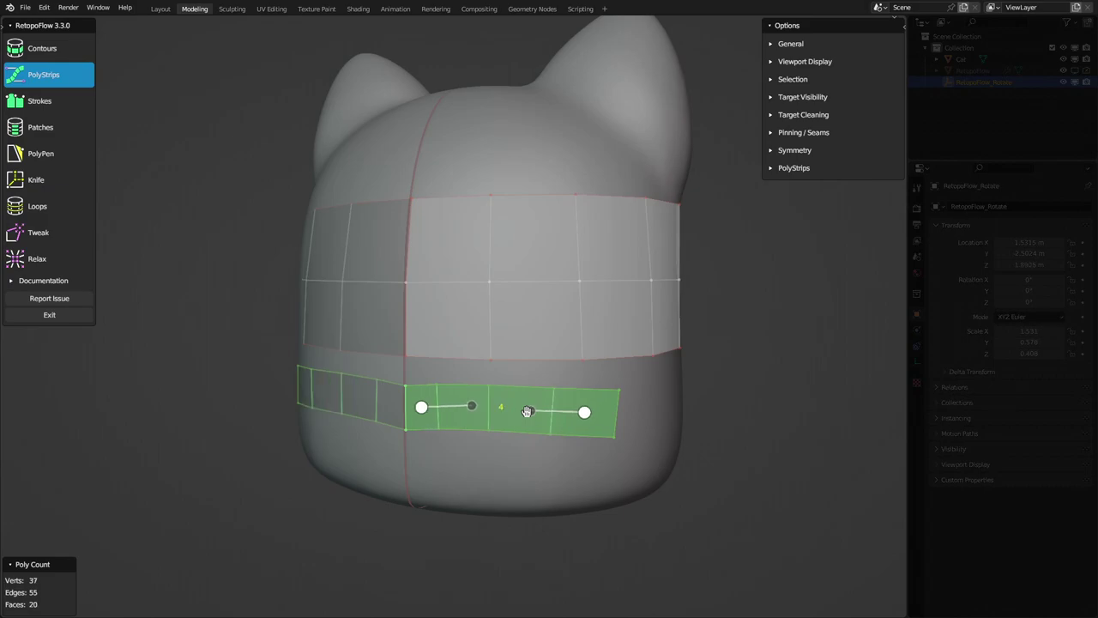
pyautogui.keyDown('ctrl'); pyautogui.scroll(1, 526, 411); pyautogui.keyUp('ctrl')
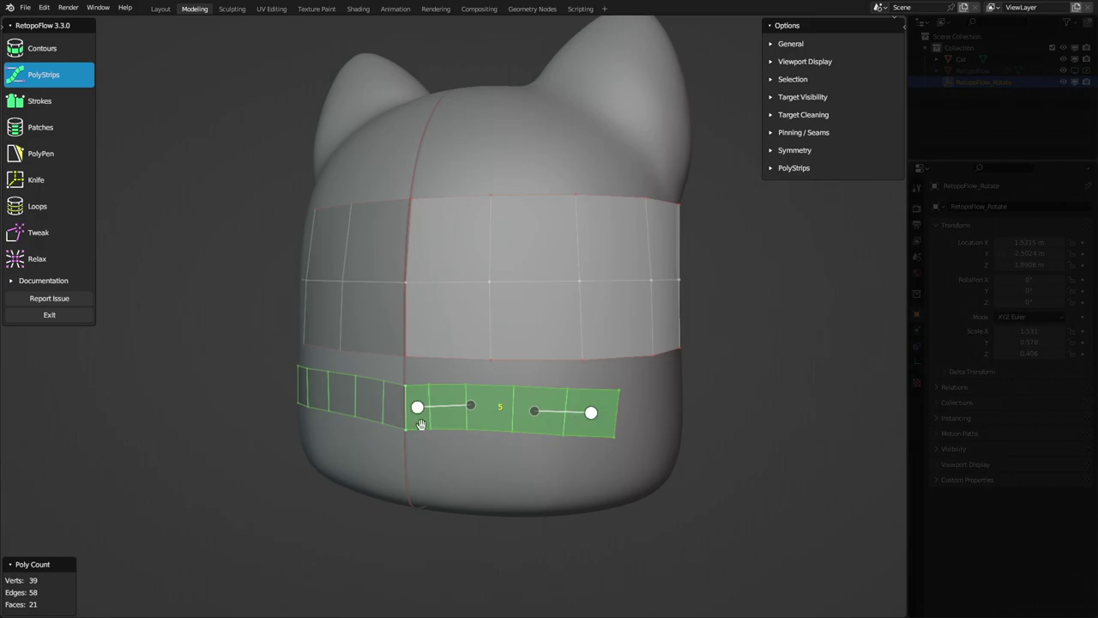
pyautogui.moveTo(418, 408)
pyautogui.mouseDown()
pyautogui.moveTo(412, 360)
pyautogui.moveTo(414, 429)
pyautogui.moveTo(414, 400)
pyautogui.moveTo(435, 397)
pyautogui.moveTo(415, 403)
pyautogui.mouseUp()
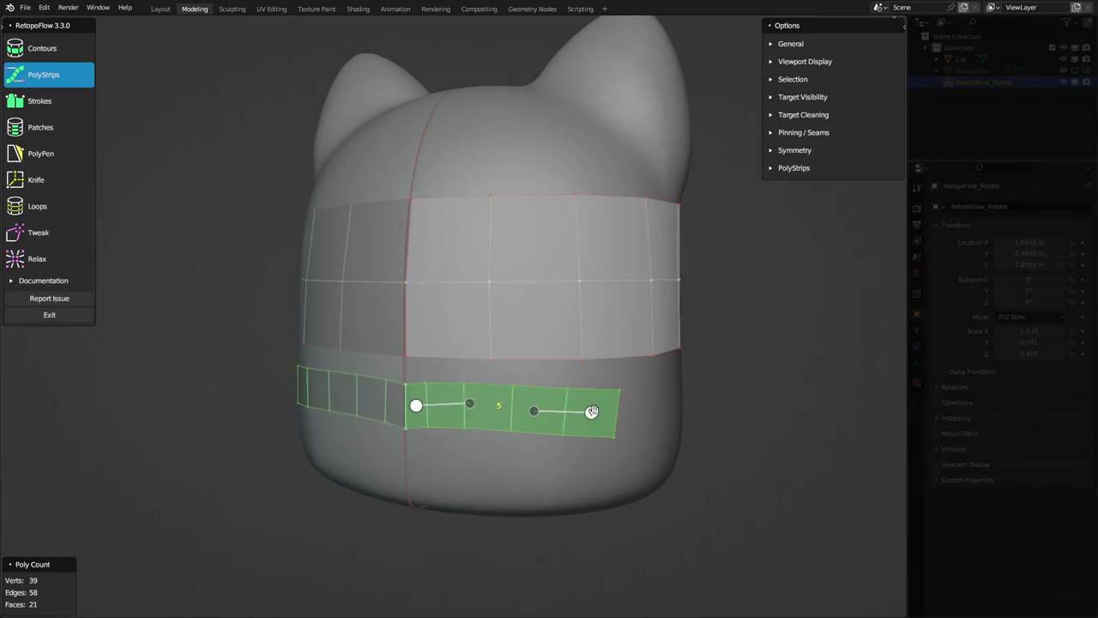
pyautogui.moveTo(590, 412)
pyautogui.mouseDown()
pyautogui.moveTo(661, 418)
pyautogui.moveTo(652, 396)
pyautogui.mouseUp()
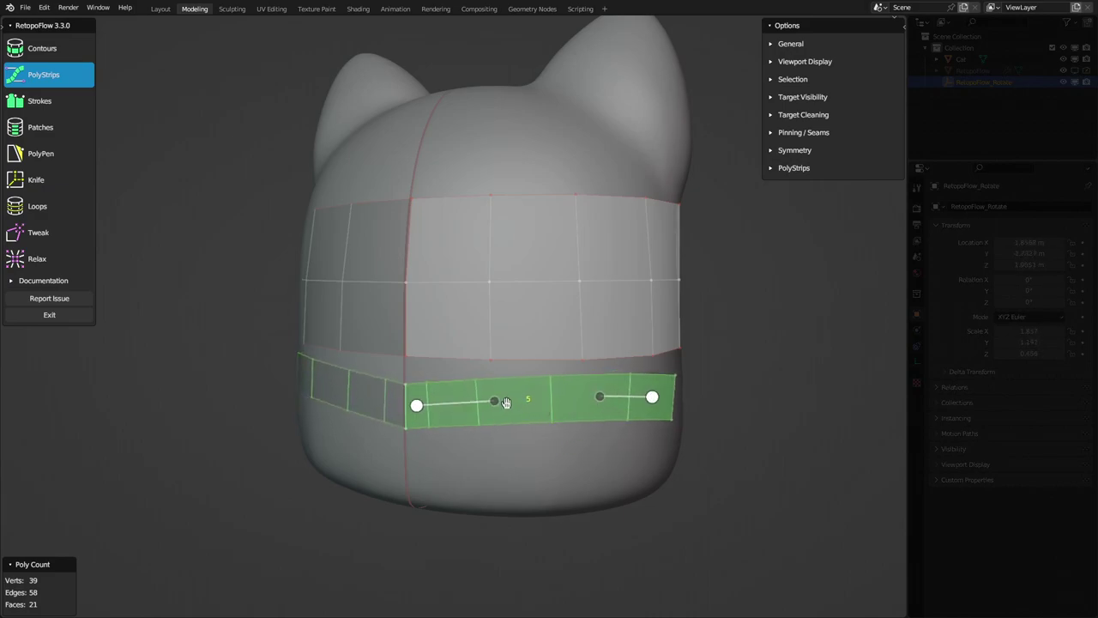
pyautogui.moveTo(495, 400)
pyautogui.mouseDown()
pyautogui.moveTo(527, 388)
pyautogui.moveTo(520, 429)
pyautogui.moveTo(473, 480)
pyautogui.moveTo(490, 336)
pyautogui.moveTo(519, 424)
pyautogui.moveTo(512, 429)
pyautogui.moveTo(517, 393)
pyautogui.moveTo(497, 408)
pyautogui.mouseUp()
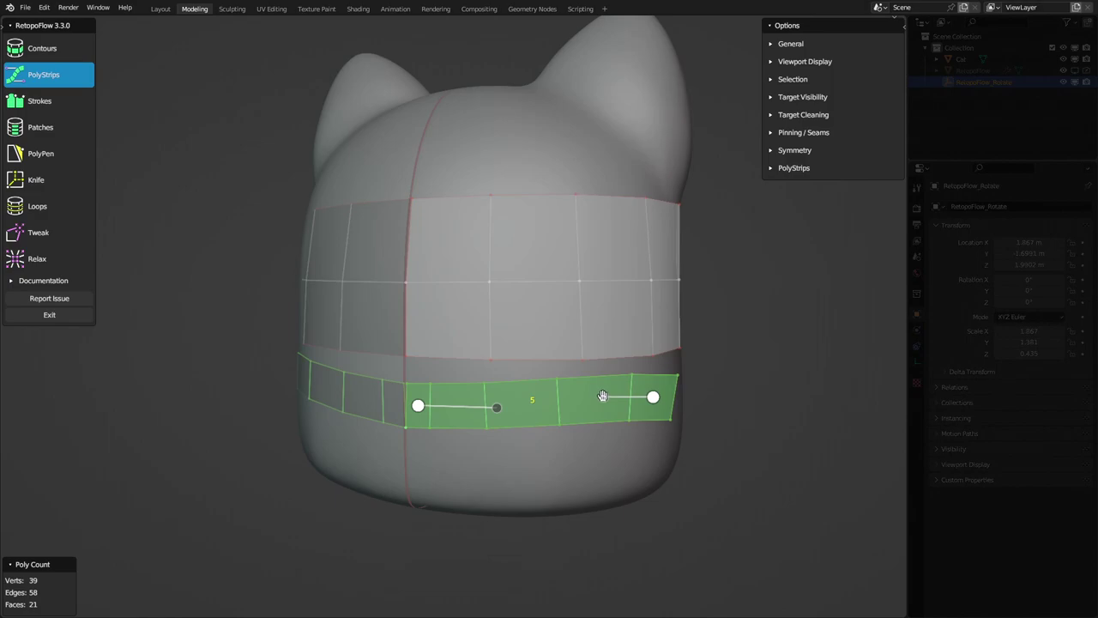
pyautogui.moveTo(599, 396)
pyautogui.mouseDown()
pyautogui.moveTo(561, 467)
pyautogui.moveTo(569, 417)
pyautogui.moveTo(597, 405)
pyautogui.mouseUp()
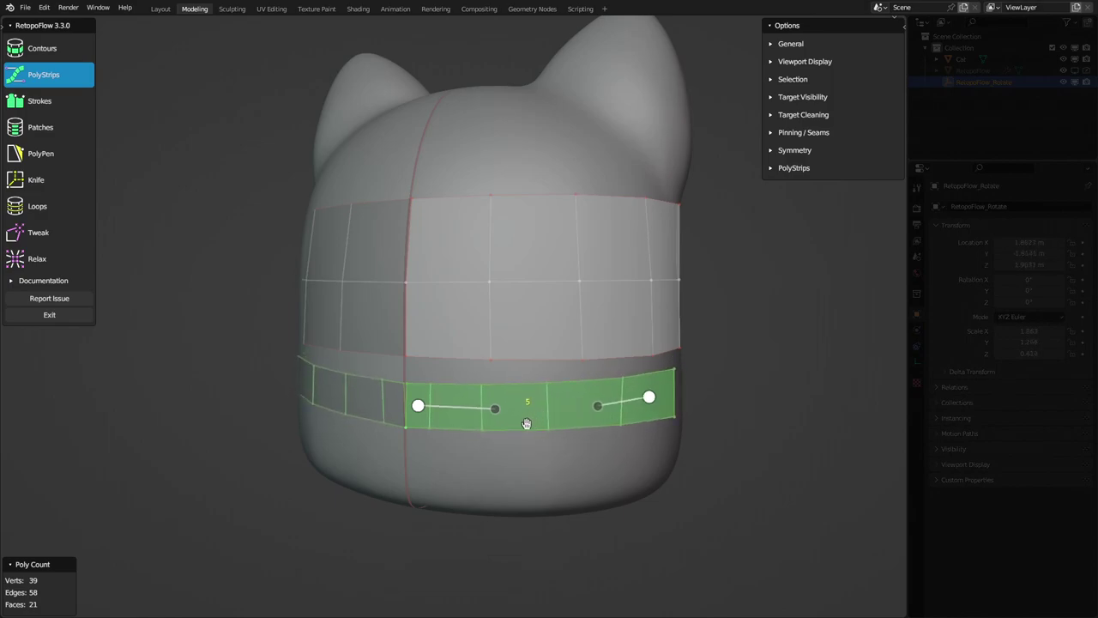
pyautogui.press('x')
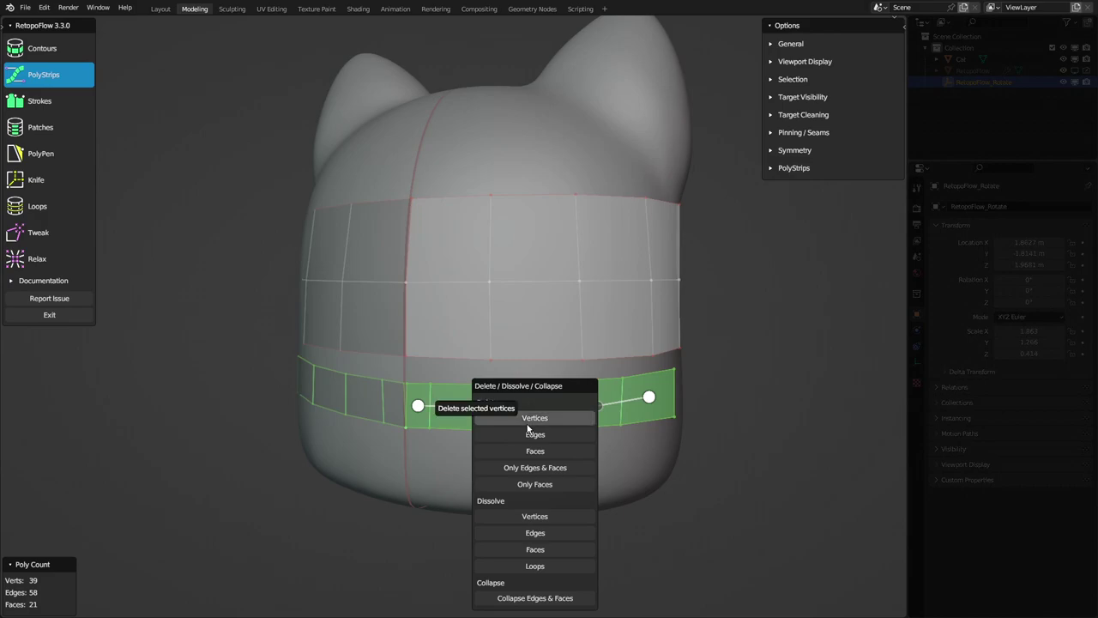
pyautogui.click(525, 421)
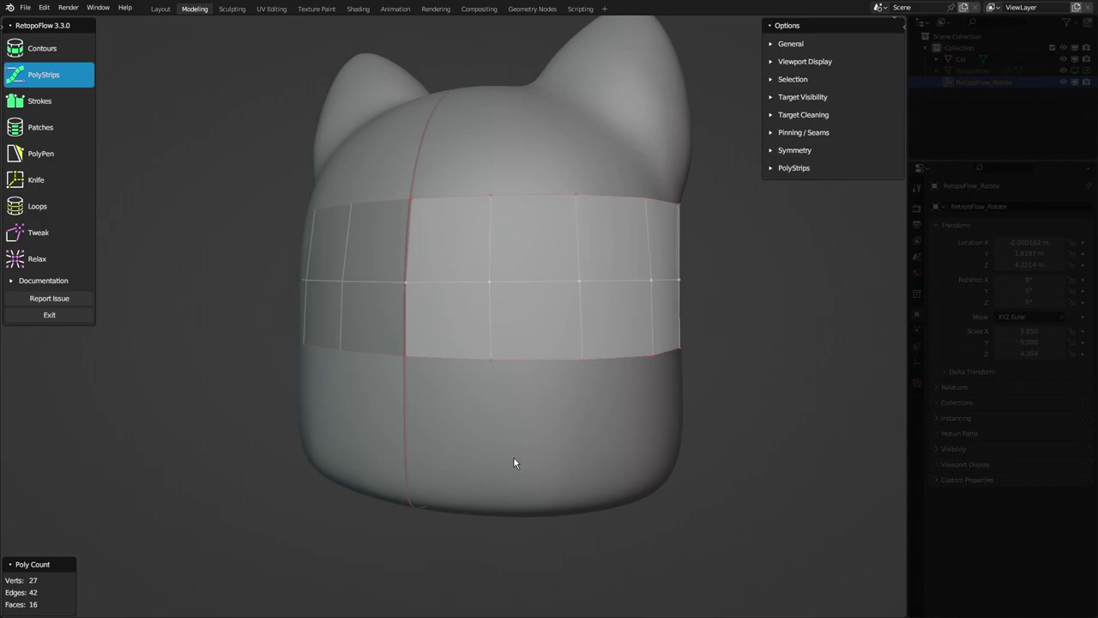
# Draw a Strokes strip of quads along the cat's lower body and adjust its loop count.
pyautogui.click(43, 102)
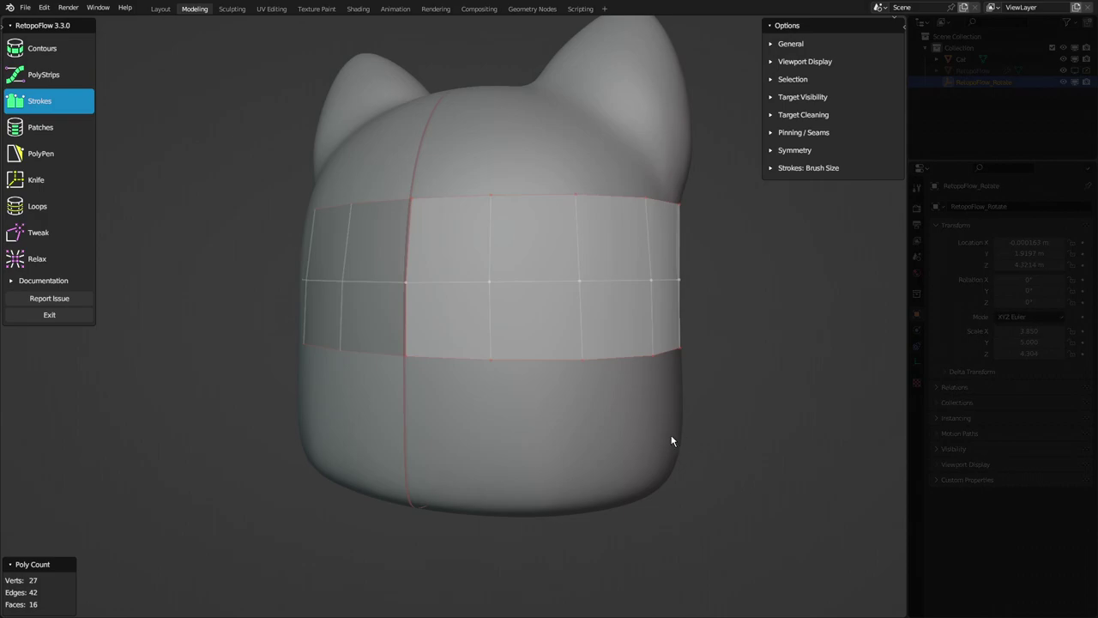
pyautogui.moveTo(671, 441); pyautogui.dragTo(583, 406, button='middle')
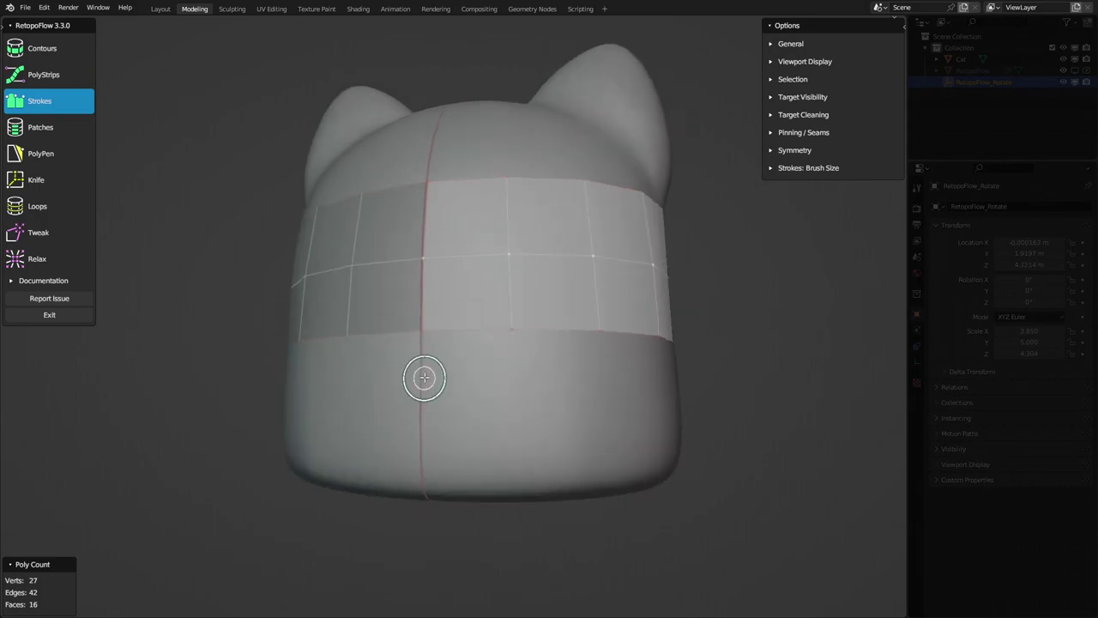
pyautogui.moveTo(424, 376); pyautogui.dragTo(686, 378)
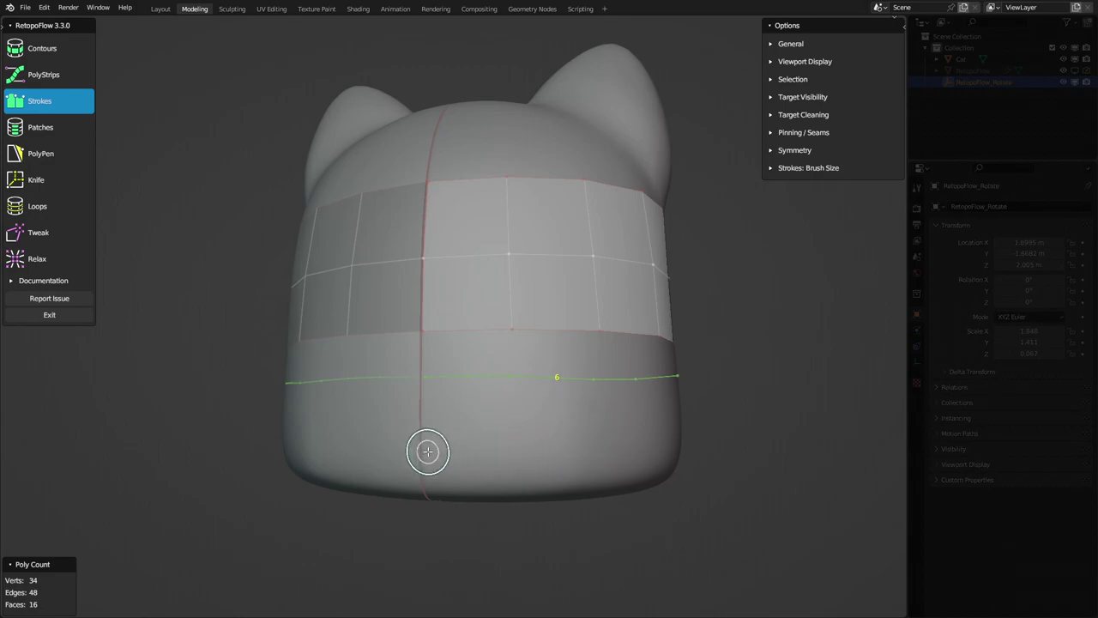
pyautogui.moveTo(427, 451); pyautogui.dragTo(686, 443)
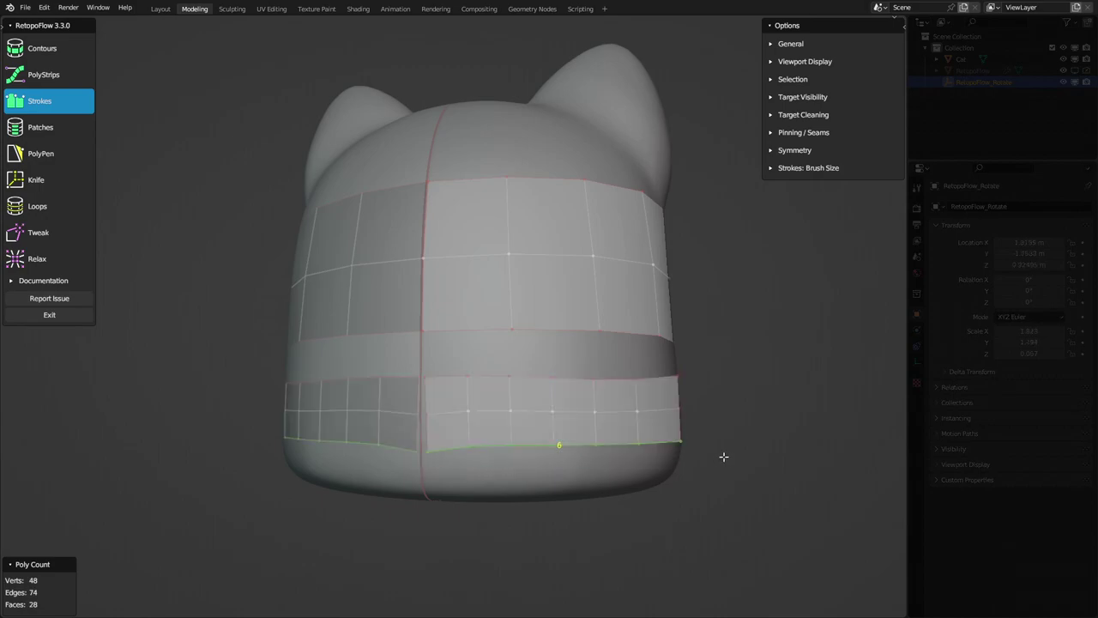
pyautogui.moveTo(737, 472); pyautogui.dragTo(625, 476, button='middle')
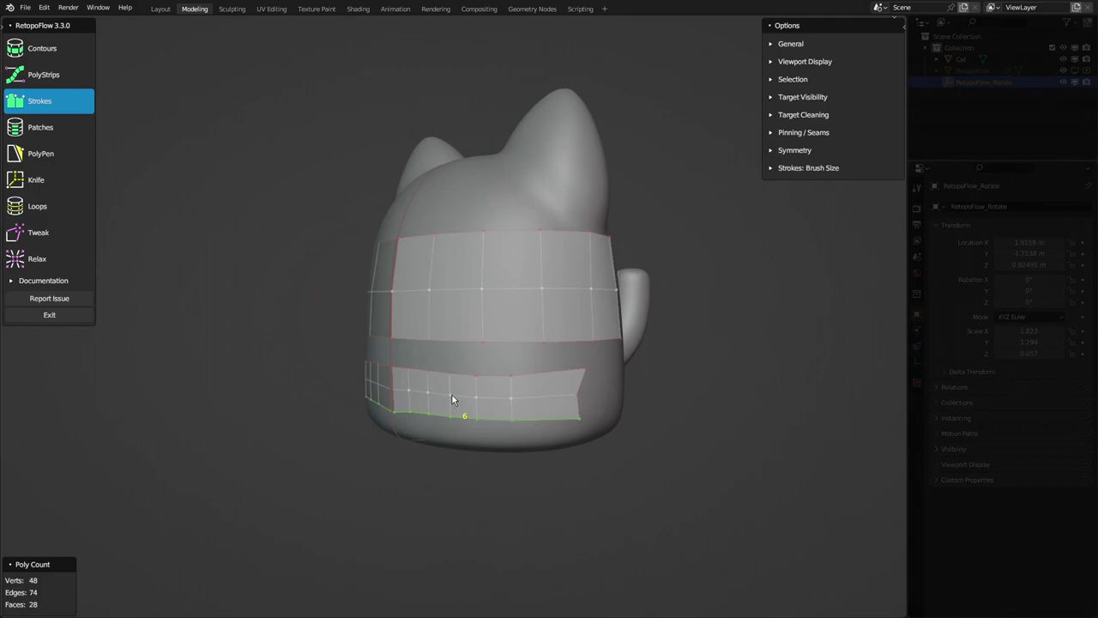
pyautogui.scroll(3, 467, 410)
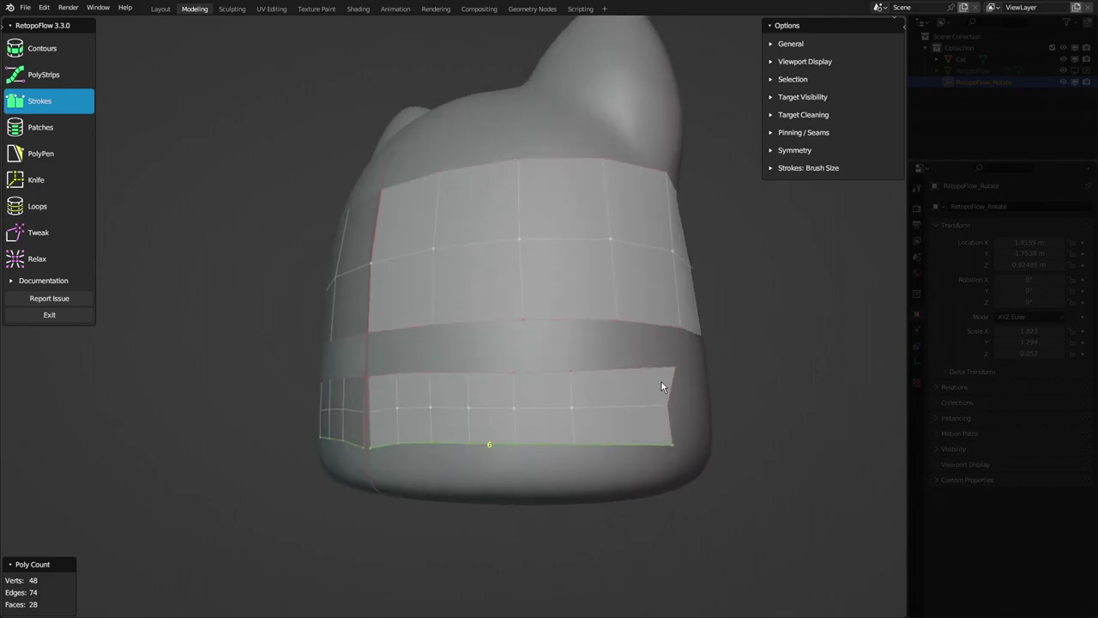
pyautogui.keyDown('ctrl'); pyautogui.scroll(-1, 661, 386); pyautogui.keyUp('ctrl')
pyautogui.keyDown('ctrl'); pyautogui.scroll(1, 662, 386); pyautogui.keyUp('ctrl')
pyautogui.keyDown('ctrl'); pyautogui.scroll(1, 662, 386); pyautogui.keyUp('ctrl')
pyautogui.keyDown('ctrl'); pyautogui.scroll(1, 661, 386); pyautogui.keyUp('ctrl')
pyautogui.keyDown('ctrl'); pyautogui.scroll(-1, 662, 386); pyautogui.keyUp('ctrl')
pyautogui.keyDown('ctrl'); pyautogui.scroll(1, 528, 422); pyautogui.keyUp('ctrl')
# Stroke just below the upper band to extend it down by one row.
pyautogui.moveTo(527, 422); pyautogui.dragTo(434, 360, button='middle')
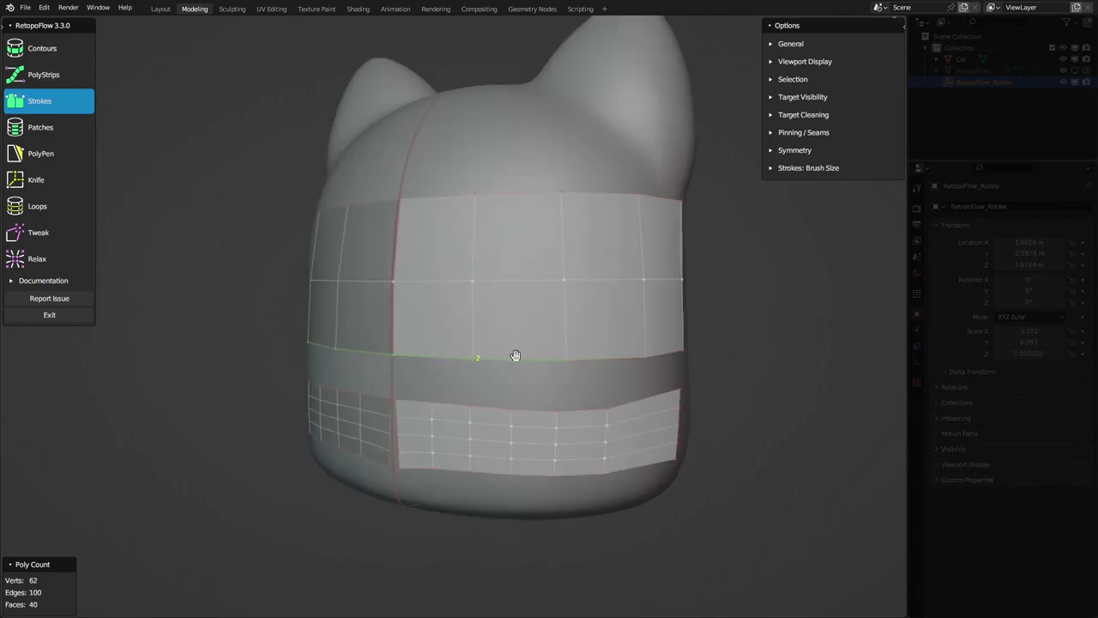
pyautogui.moveTo(661, 353)
pyautogui.mouseDown(button='middle')
pyautogui.moveTo(536, 389)
pyautogui.moveTo(397, 401)
pyautogui.mouseUp(button='middle')
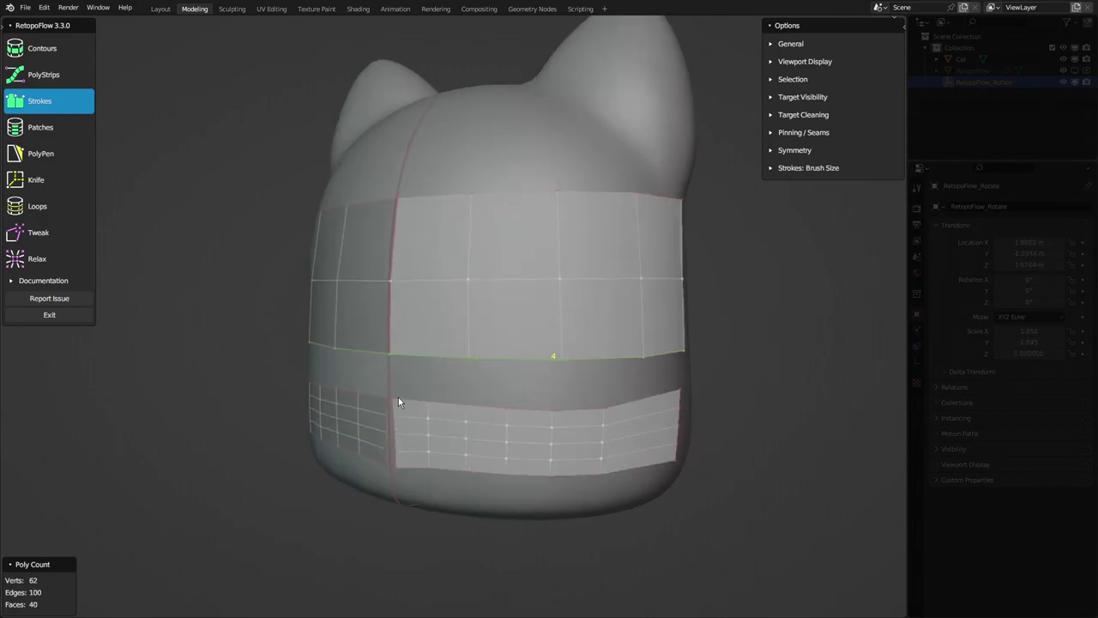
pyautogui.moveTo(386, 380); pyautogui.dragTo(702, 376)
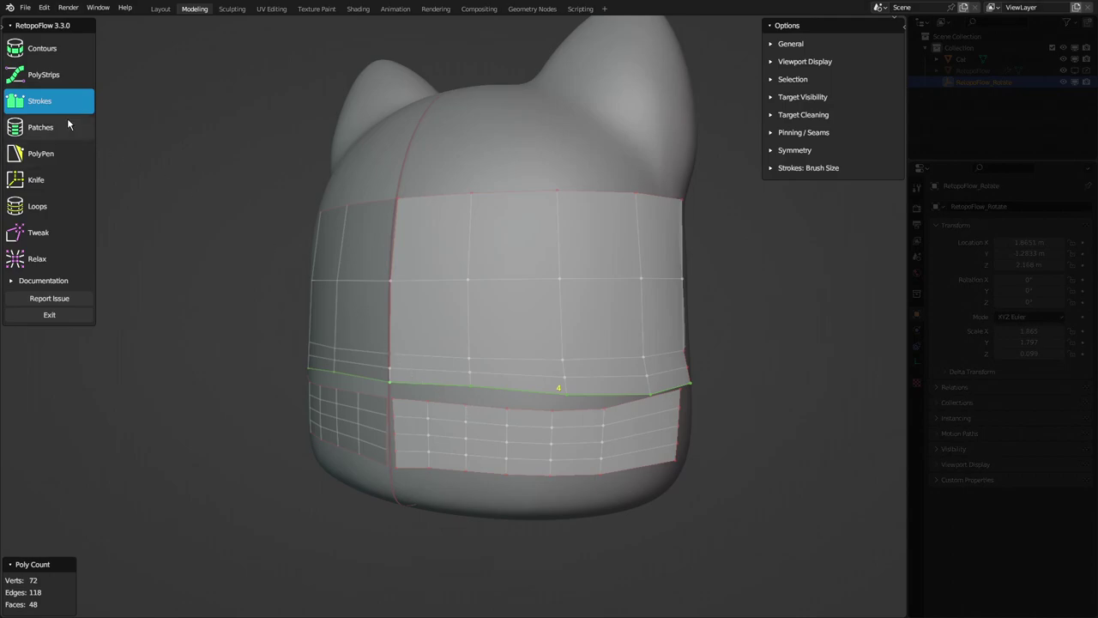
# With PolyPen, select the lower-row faces under the upper band and delete them, leaving 42 faces.
pyautogui.click(64, 157)
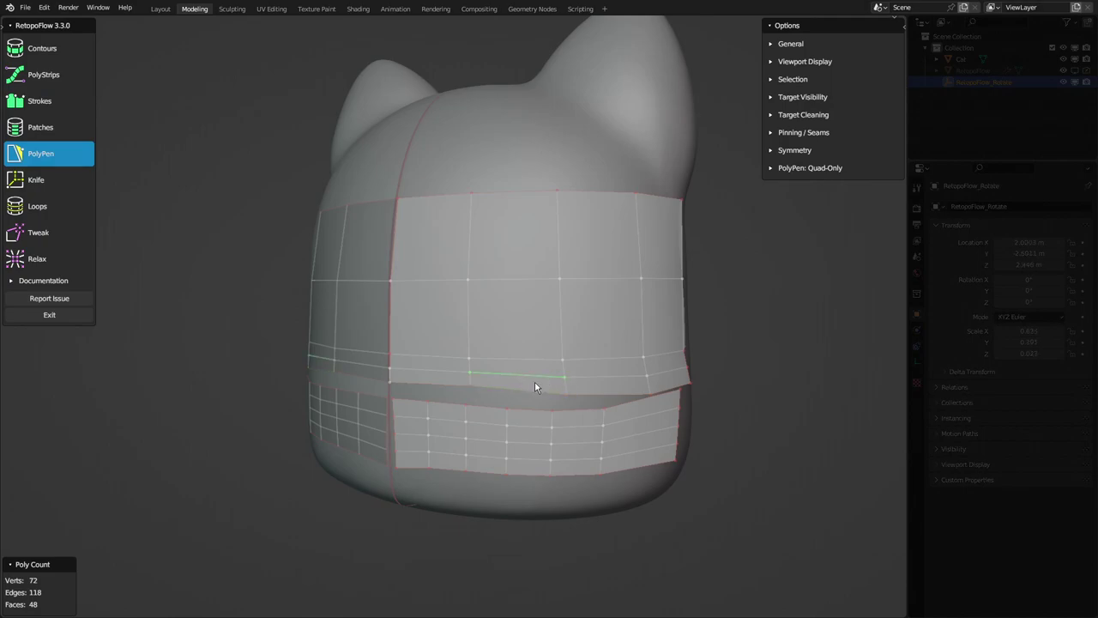
pyautogui.moveTo(524, 377); pyautogui.dragTo(675, 391)
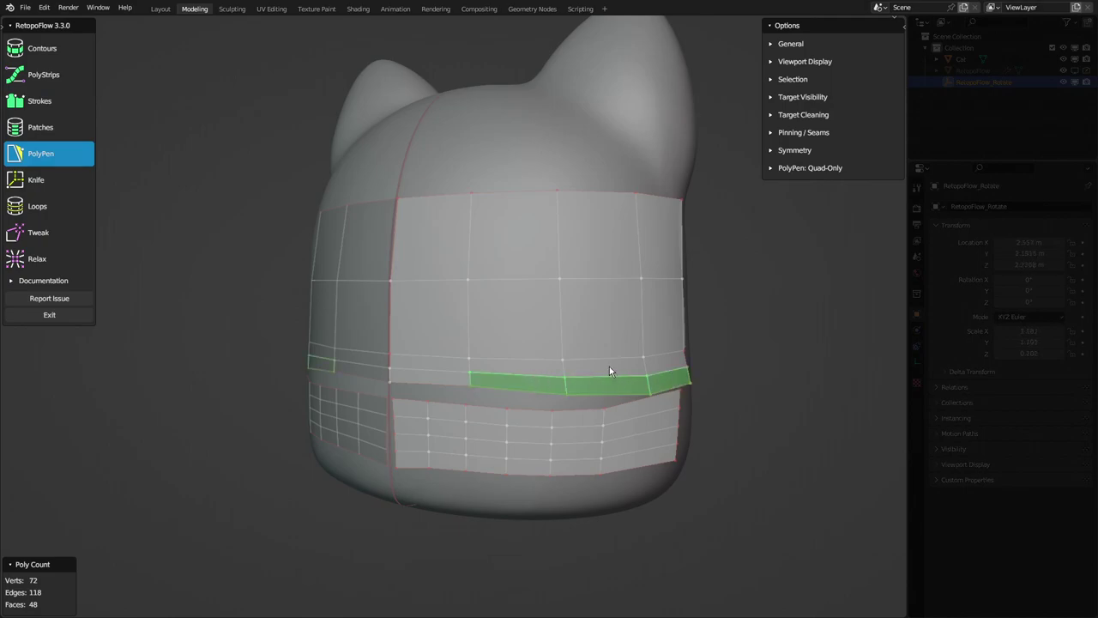
pyautogui.moveTo(609, 370); pyautogui.dragTo(661, 368)
pyautogui.moveTo(527, 372); pyautogui.dragTo(523, 379)
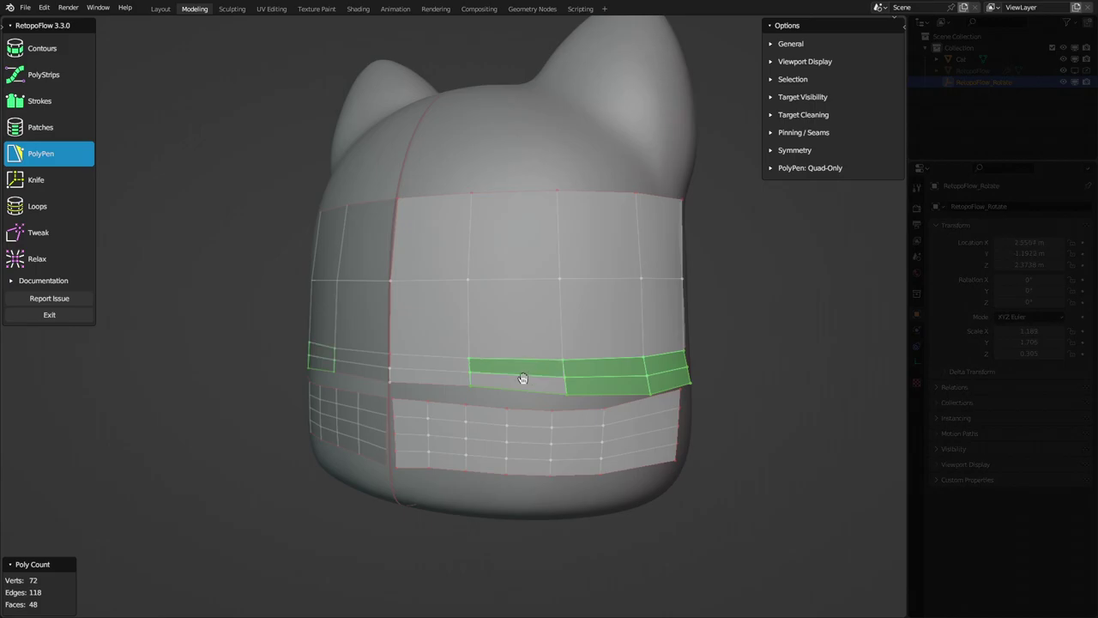
pyautogui.keyDown('shift'); pyautogui.click(522, 378); pyautogui.keyUp('shift')
pyautogui.scroll(5, 526, 369)
pyautogui.scroll(2, 556, 386)
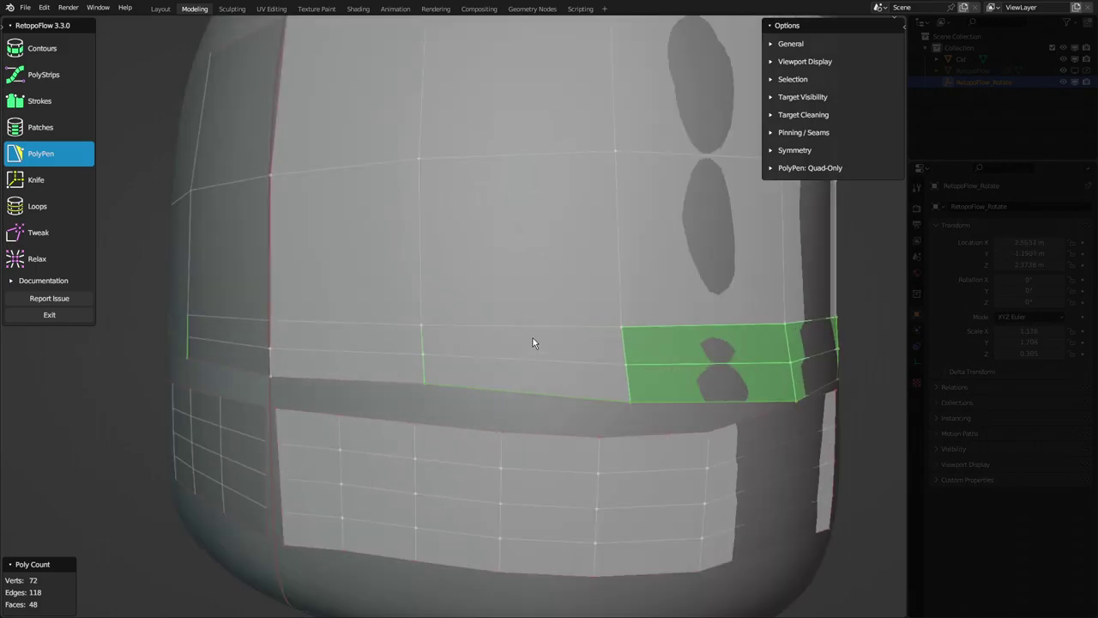
pyautogui.keyDown('shift'); pyautogui.click(520, 378); pyautogui.keyUp('shift')
pyautogui.keyDown('shift'); pyautogui.click(521, 377); pyautogui.keyUp('shift')
pyautogui.press('x')
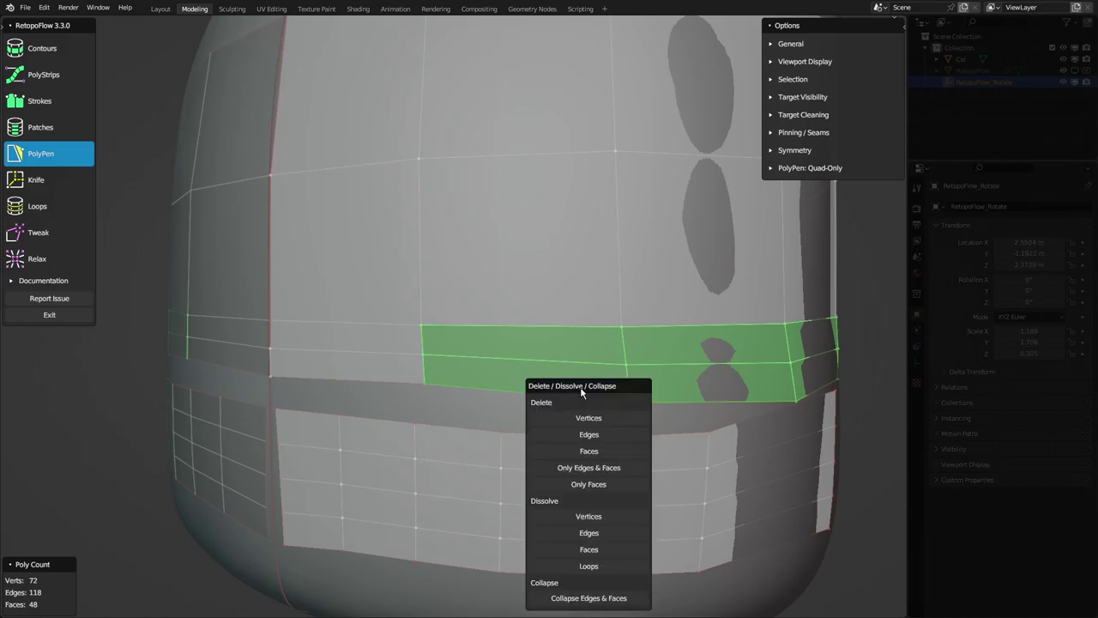
pyautogui.click(589, 450)
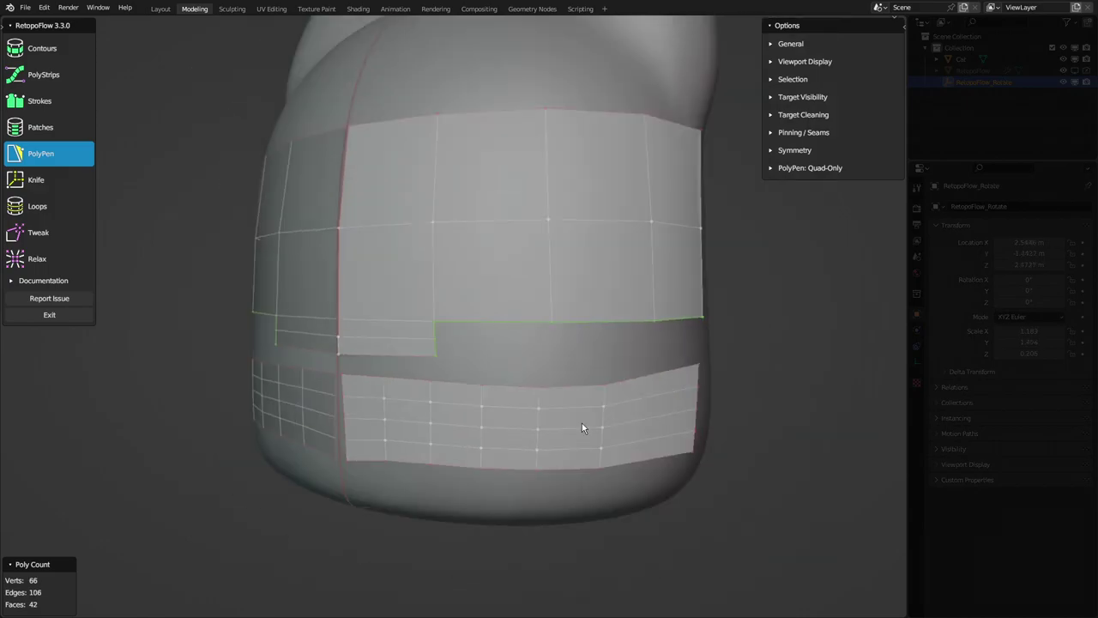
pyautogui.moveTo(552, 401)
pyautogui.mouseDown(button='middle')
pyautogui.moveTo(514, 404)
pyautogui.moveTo(518, 441)
pyautogui.mouseUp(button='middle')
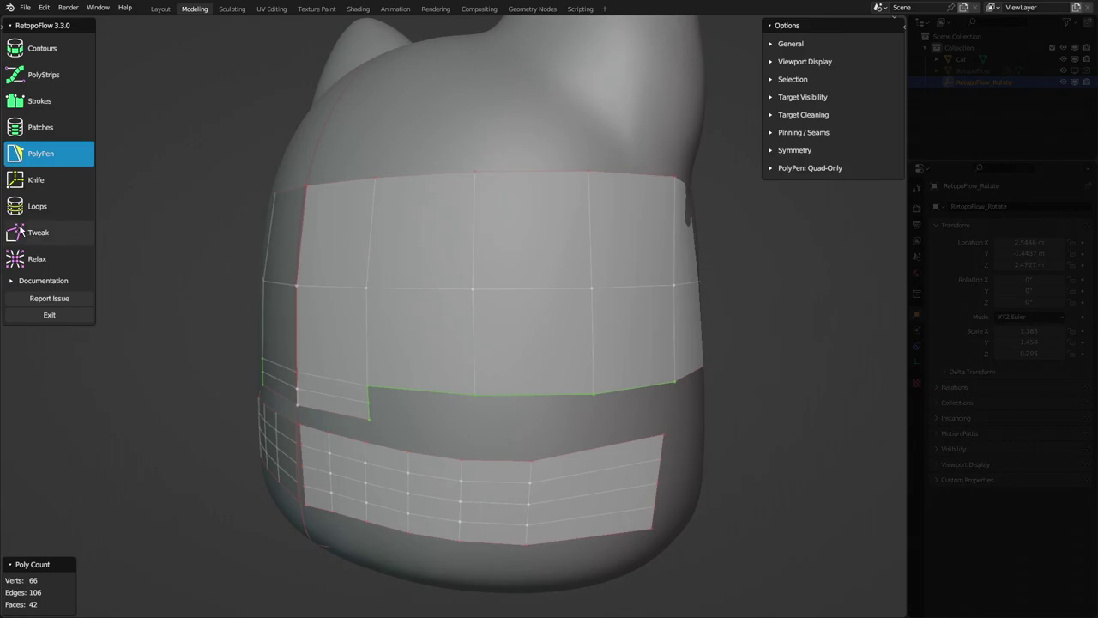
# With Patches, select the upper patch's lower edge and drag down to preview a 2×3 fill.
pyautogui.click(34, 129)
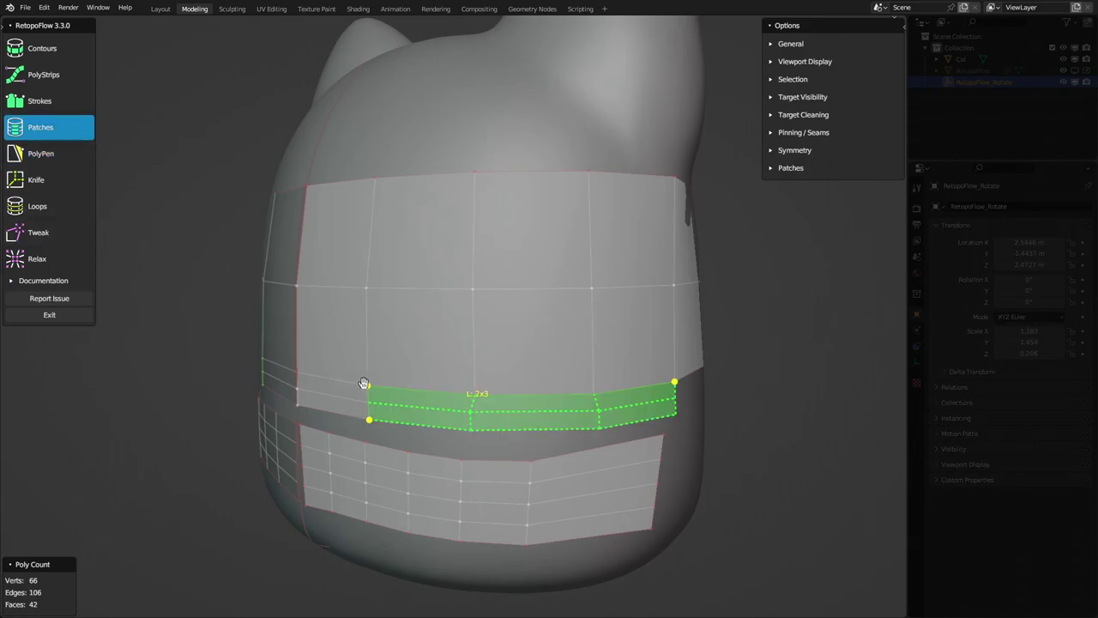
pyautogui.moveTo(363, 383); pyautogui.dragTo(430, 365, button='middle')
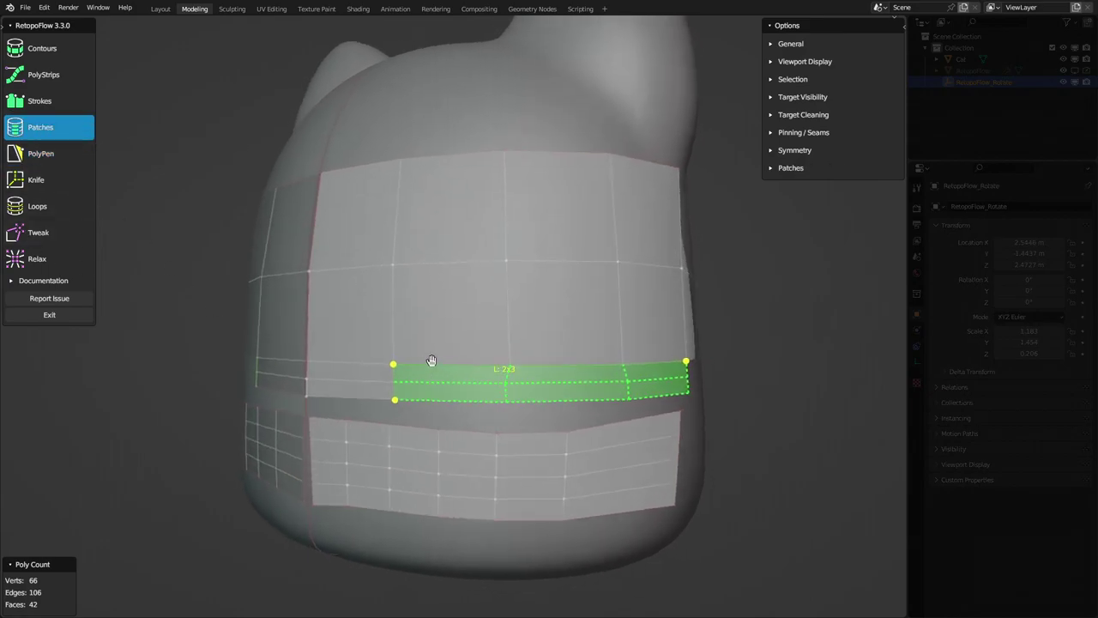
pyautogui.click(385, 382)
pyautogui.moveTo(435, 371); pyautogui.dragTo(654, 362)
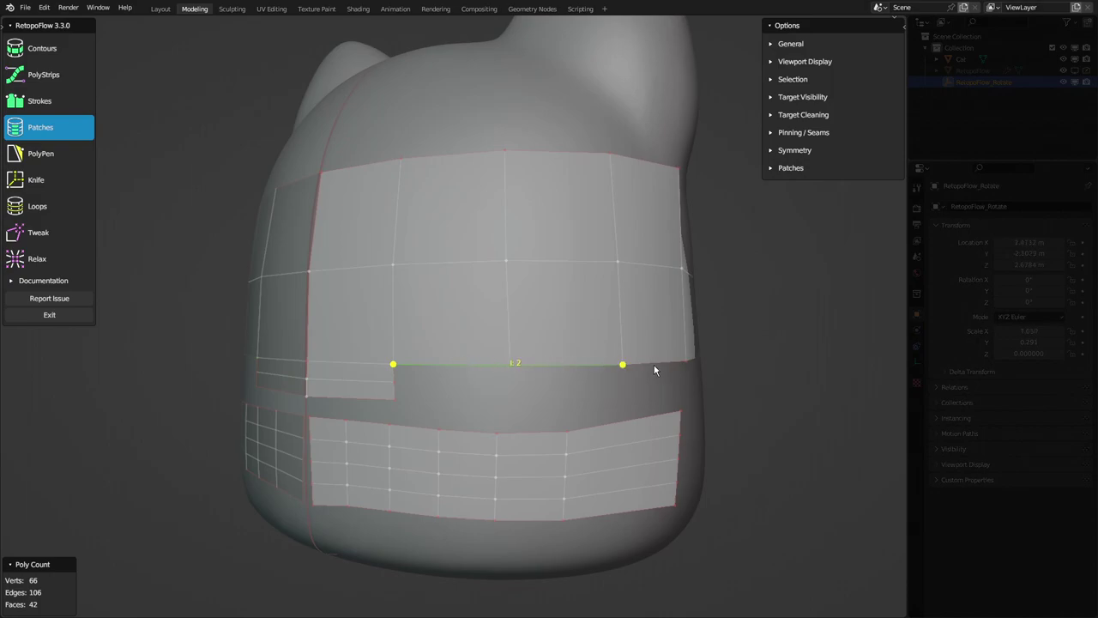
pyautogui.moveTo(392, 376); pyautogui.dragTo(393, 390)
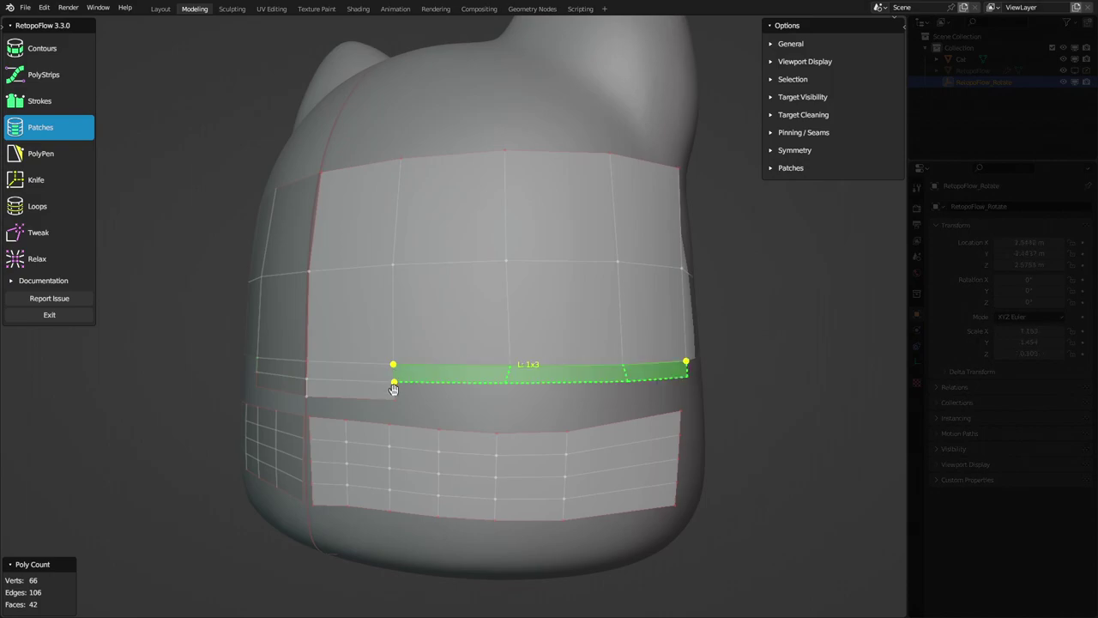
# Orbit and zoom around the cat to check the 2×3 patch preview from several sides.
pyautogui.scroll(-3, 394, 389)
pyautogui.moveTo(394, 390); pyautogui.dragTo(559, 387, button='middle')
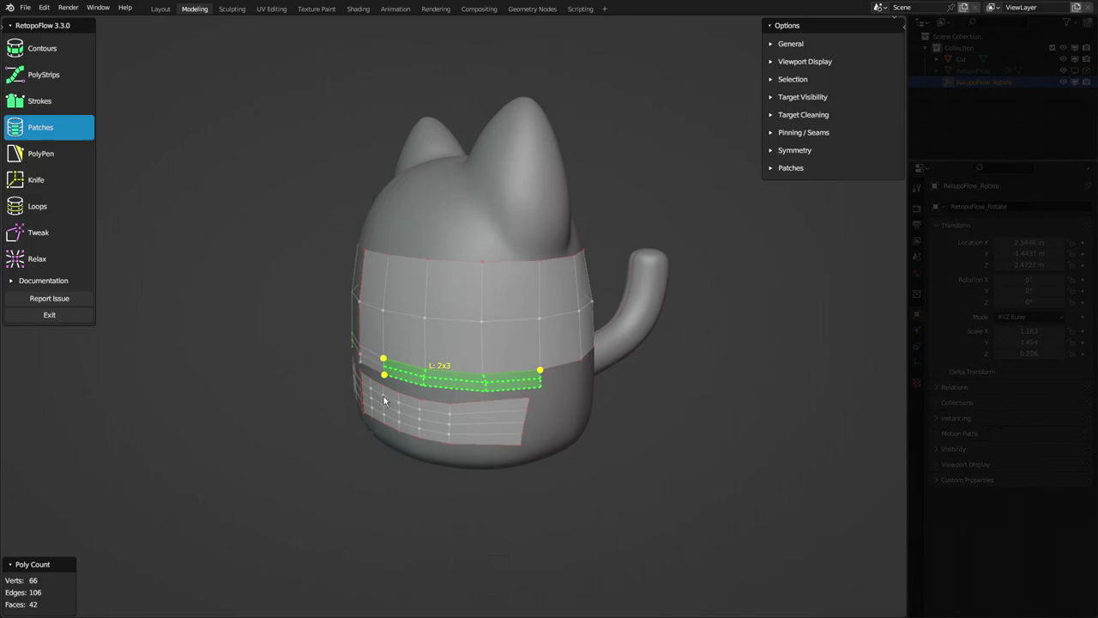
pyautogui.scroll(4, 413, 404)
pyautogui.scroll(1, 465, 396)
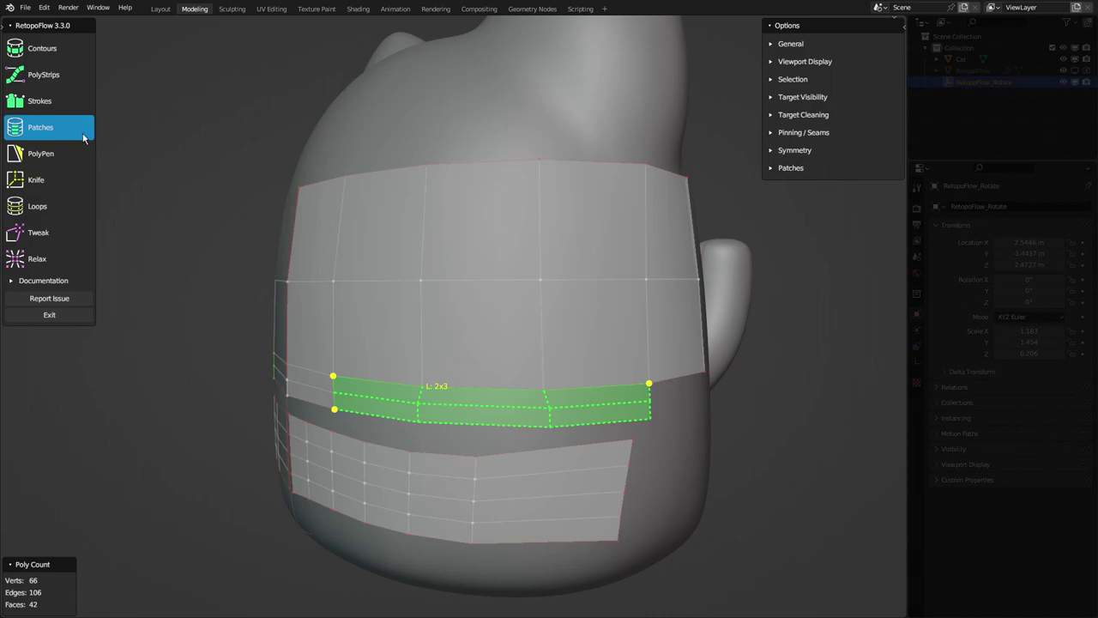
pyautogui.moveTo(331, 389)
pyautogui.mouseDown(button='middle')
pyautogui.moveTo(424, 386)
pyautogui.moveTo(406, 409)
pyautogui.mouseUp(button='middle')
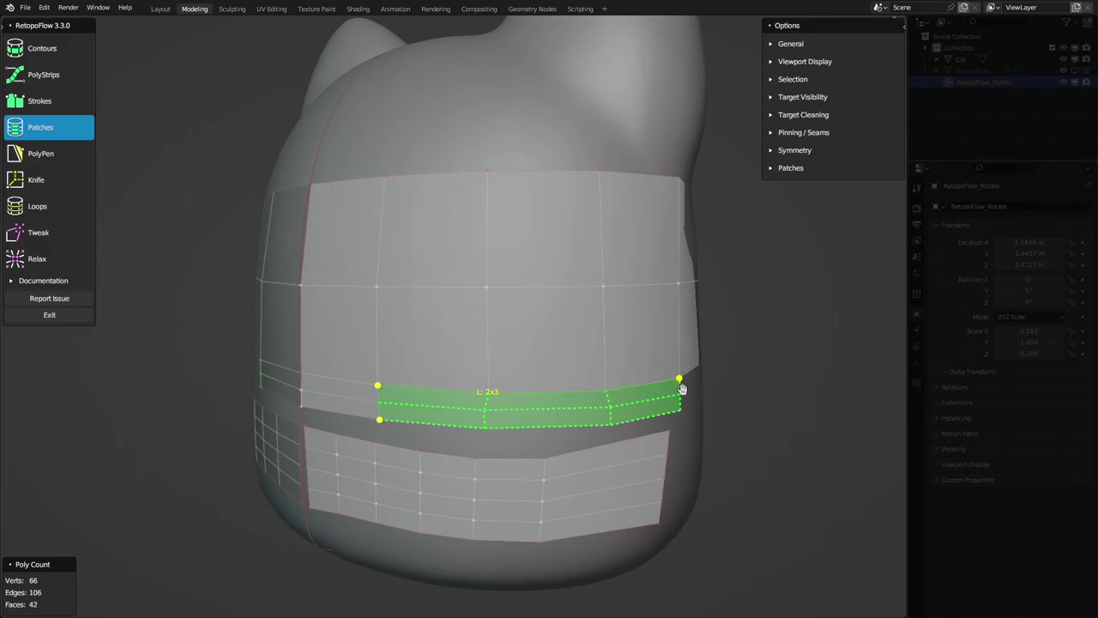
pyautogui.moveTo(645, 443)
pyautogui.mouseDown(button='middle')
pyautogui.moveTo(575, 419)
pyautogui.moveTo(591, 416)
pyautogui.mouseUp(button='middle')
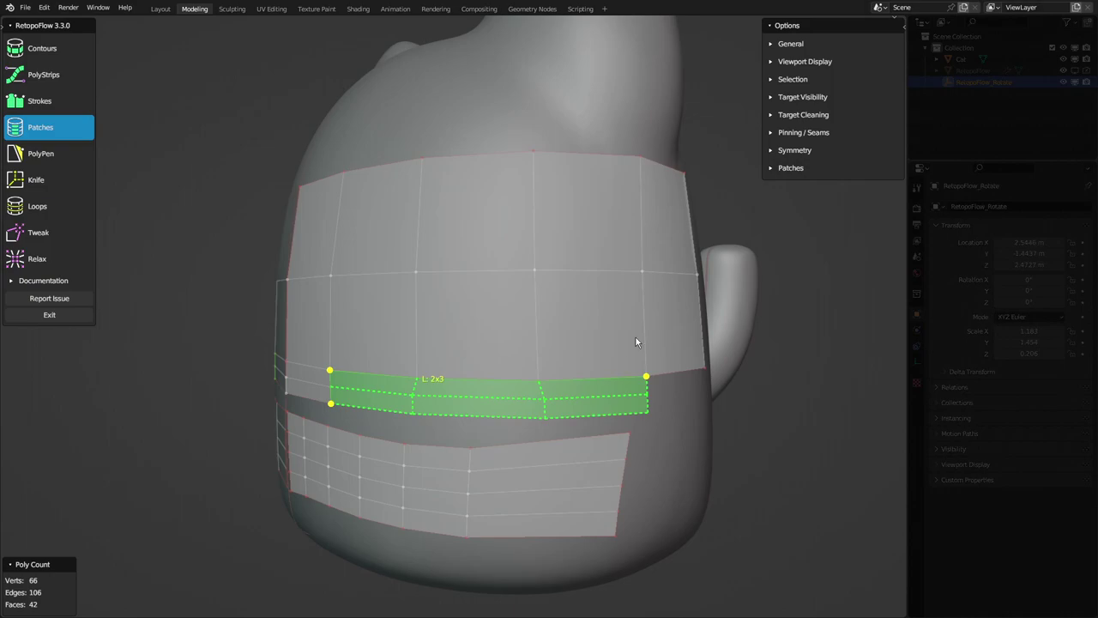
pyautogui.click(772, 62)
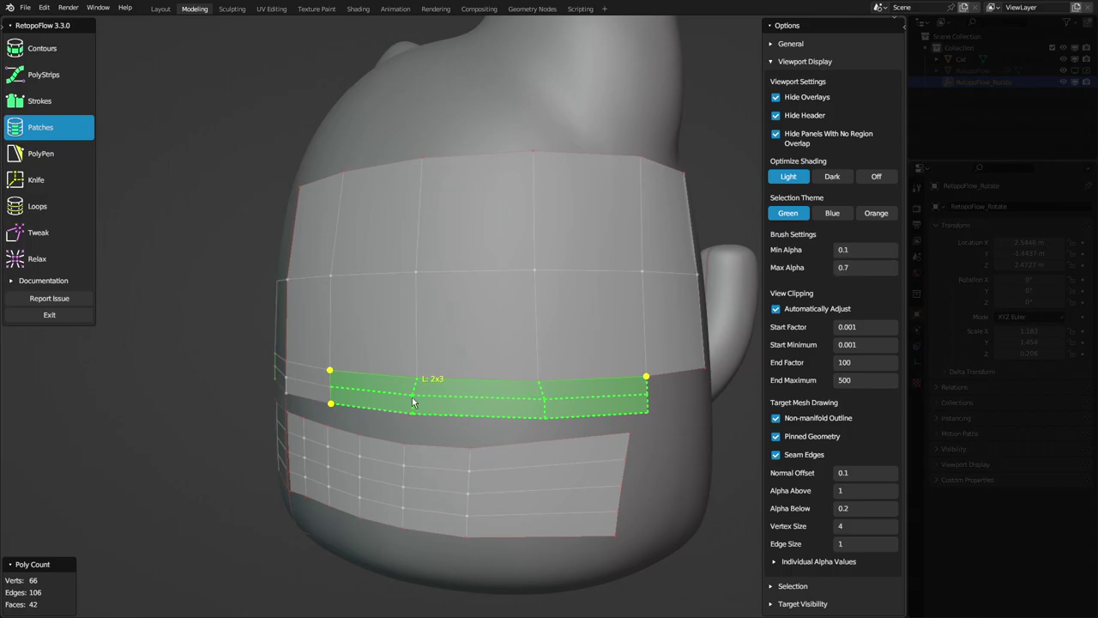
pyautogui.click(833, 216)
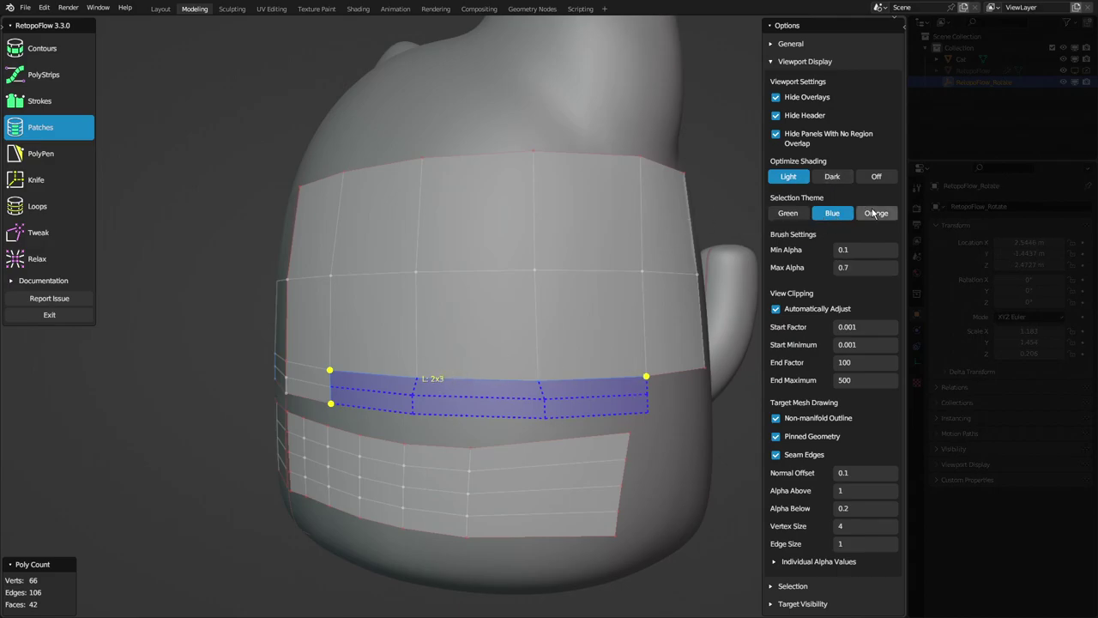
pyautogui.click(873, 212)
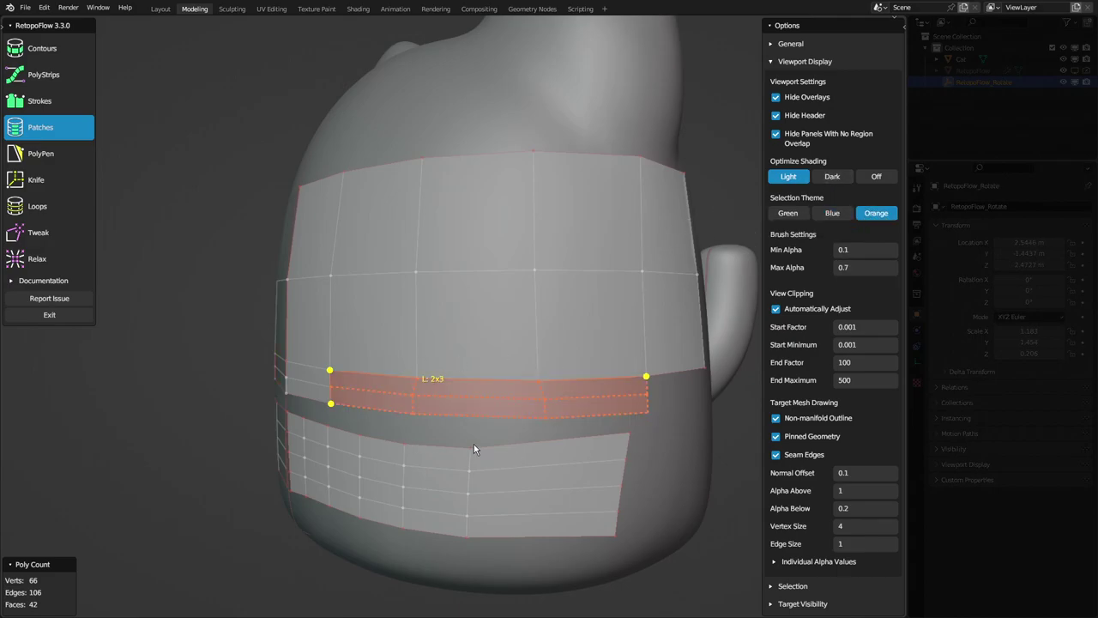
pyautogui.click(796, 217)
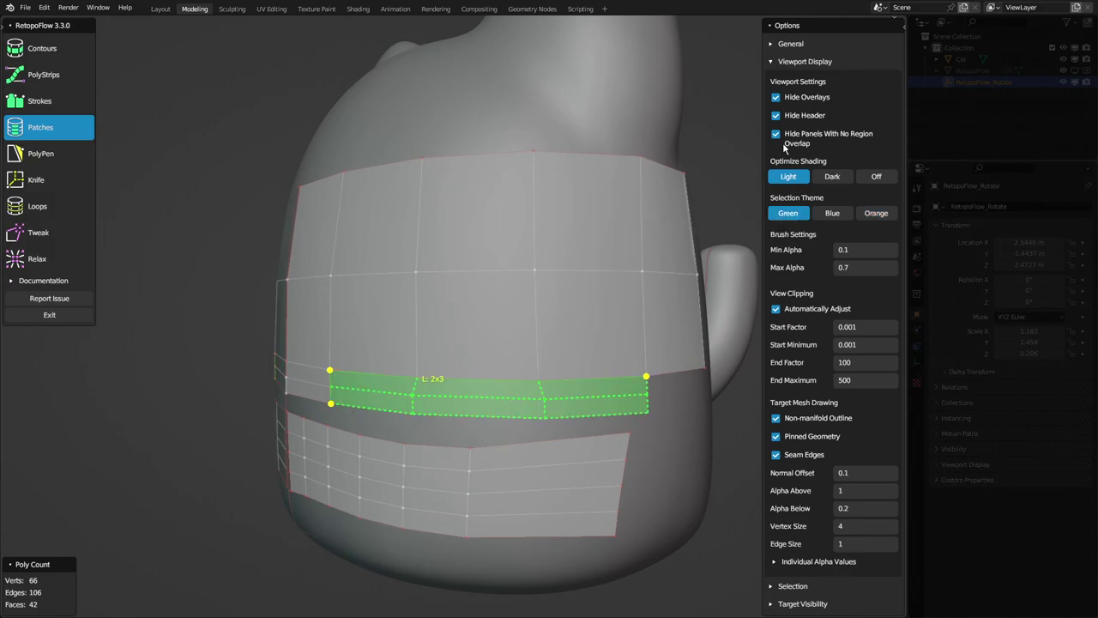
pyautogui.click(804, 60)
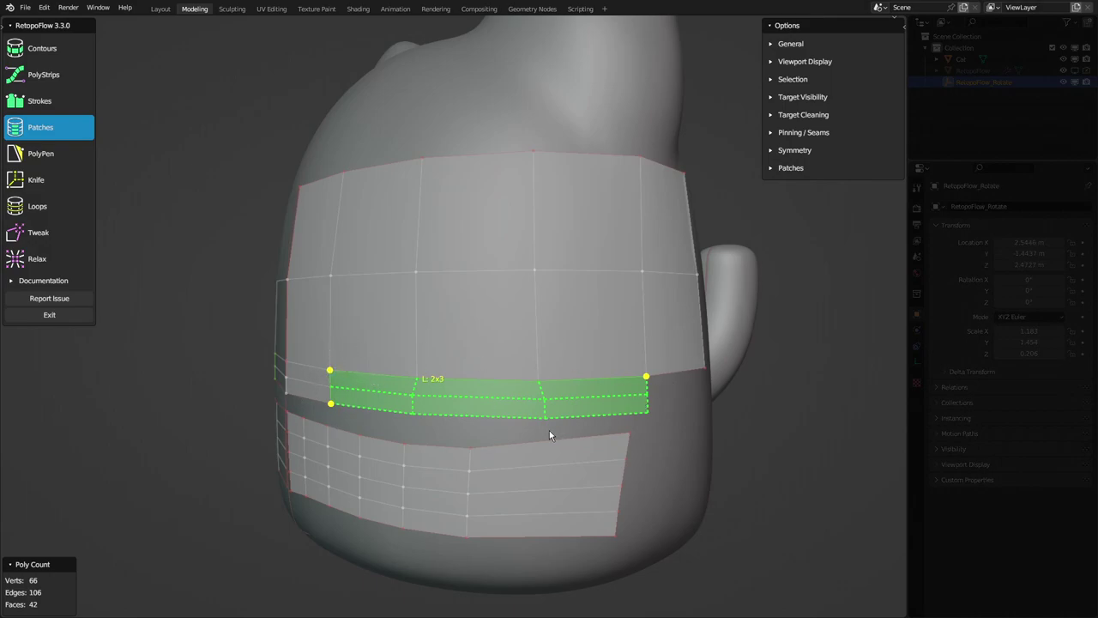
# Commit the 2×3 patch as real faces (48 faces total) and inspect the cat with PolyPen active.
pyautogui.press('Return')
pyautogui.moveTo(554, 427)
pyautogui.mouseDown(button='middle')
pyautogui.moveTo(621, 347)
pyautogui.moveTo(483, 363)
pyautogui.mouseUp(button='middle')
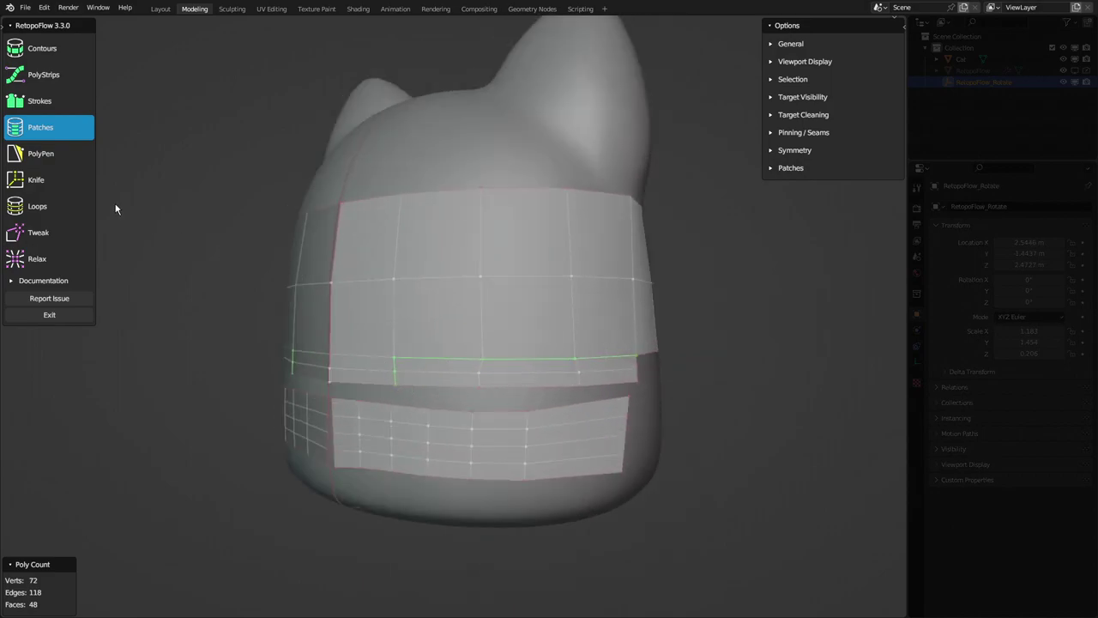
pyautogui.click(62, 159)
pyautogui.moveTo(533, 267); pyautogui.dragTo(587, 303, button='middle')
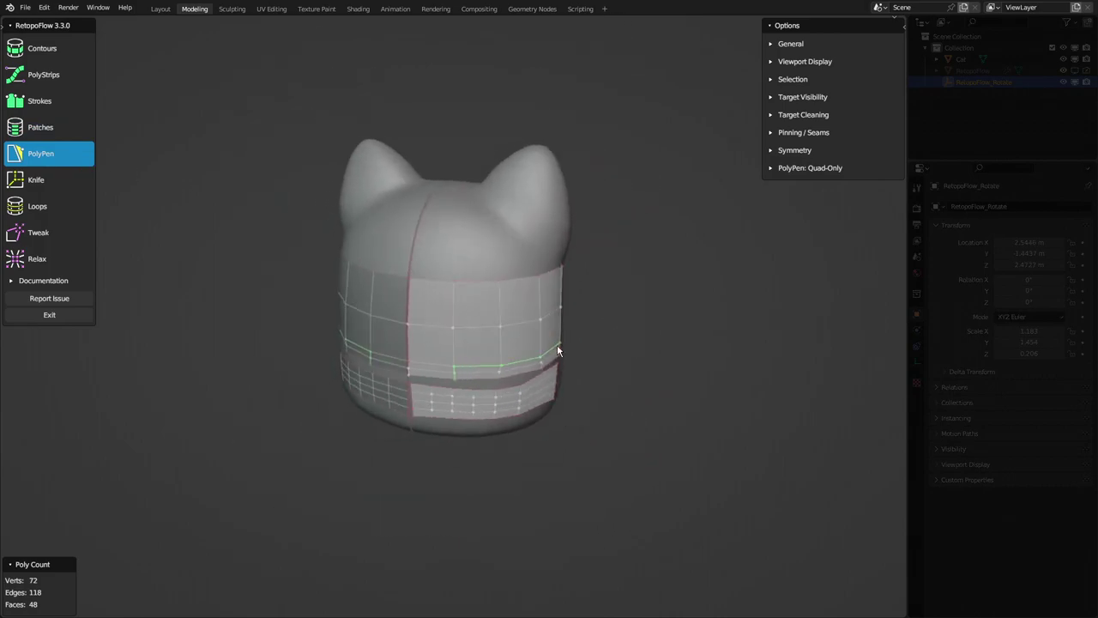
pyautogui.moveTo(544, 400); pyautogui.dragTo(275, 392, button='middle')
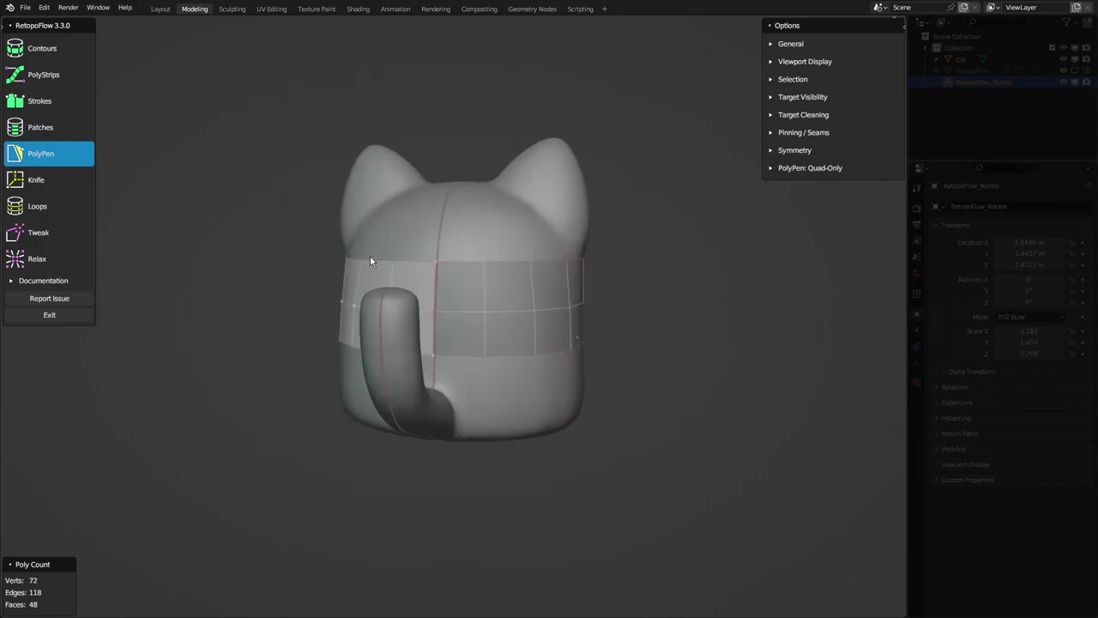
pyautogui.moveTo(370, 256)
pyautogui.mouseDown(button='middle')
pyautogui.moveTo(478, 296)
pyautogui.moveTo(581, 299)
pyautogui.mouseUp(button='middle')
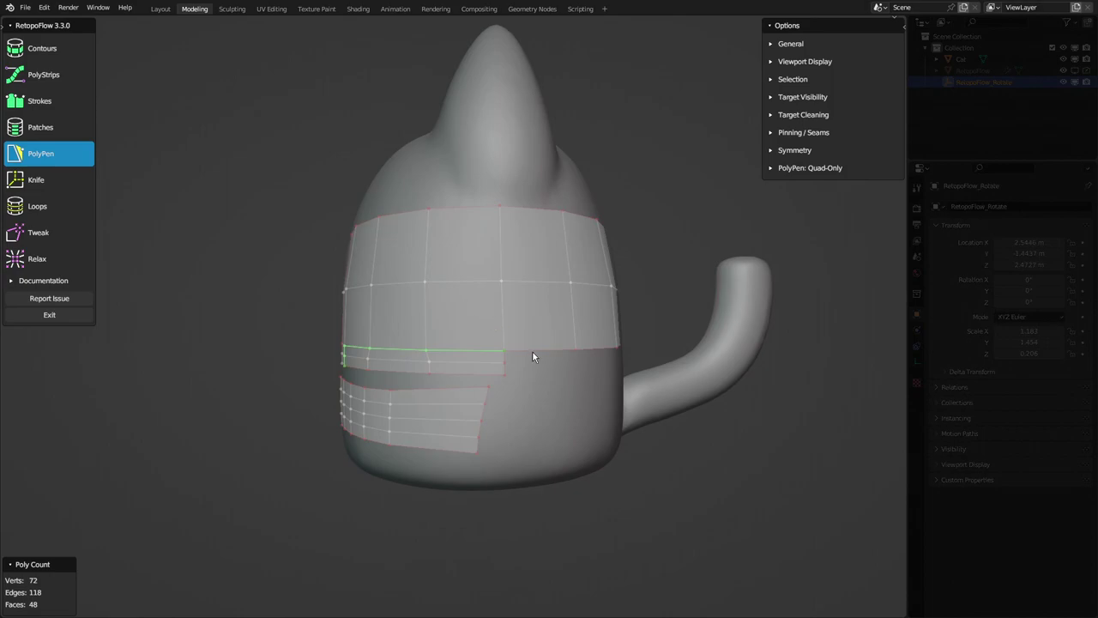
pyautogui.scroll(3, 532, 352)
pyautogui.moveTo(554, 417)
pyautogui.mouseDown(button='middle')
pyautogui.moveTo(475, 380)
pyautogui.moveTo(459, 394)
pyautogui.mouseUp(button='middle')
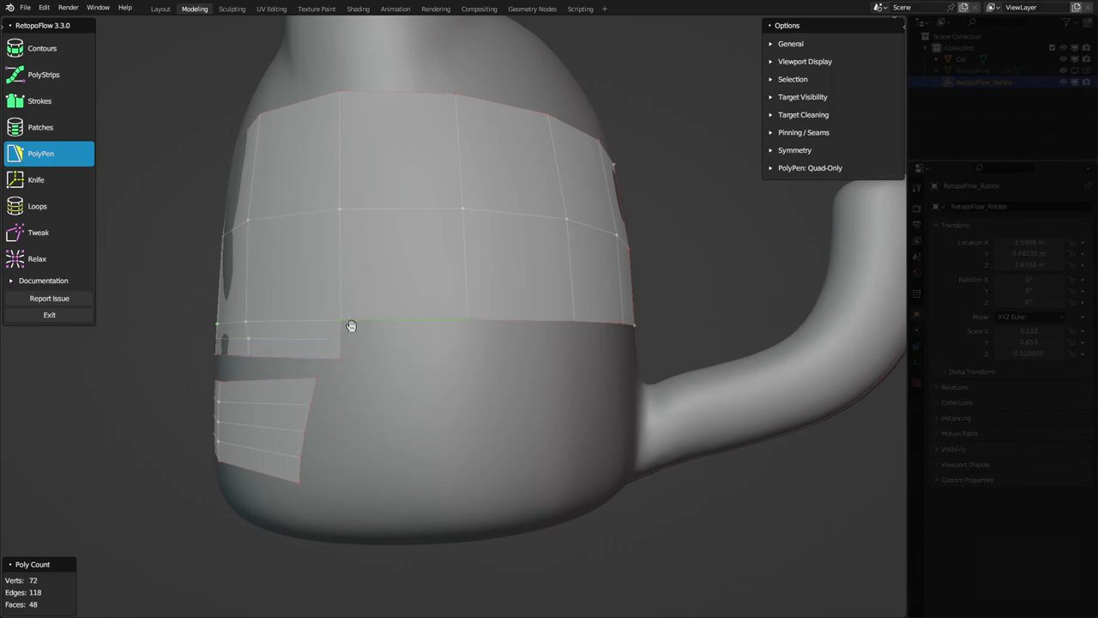
# Add a row of new quads below the band's lower edge.
pyautogui.click(397, 320)
pyautogui.click(469, 328)
pyautogui.click(469, 356)
pyautogui.moveTo(483, 371); pyautogui.dragTo(351, 345, button='middle')
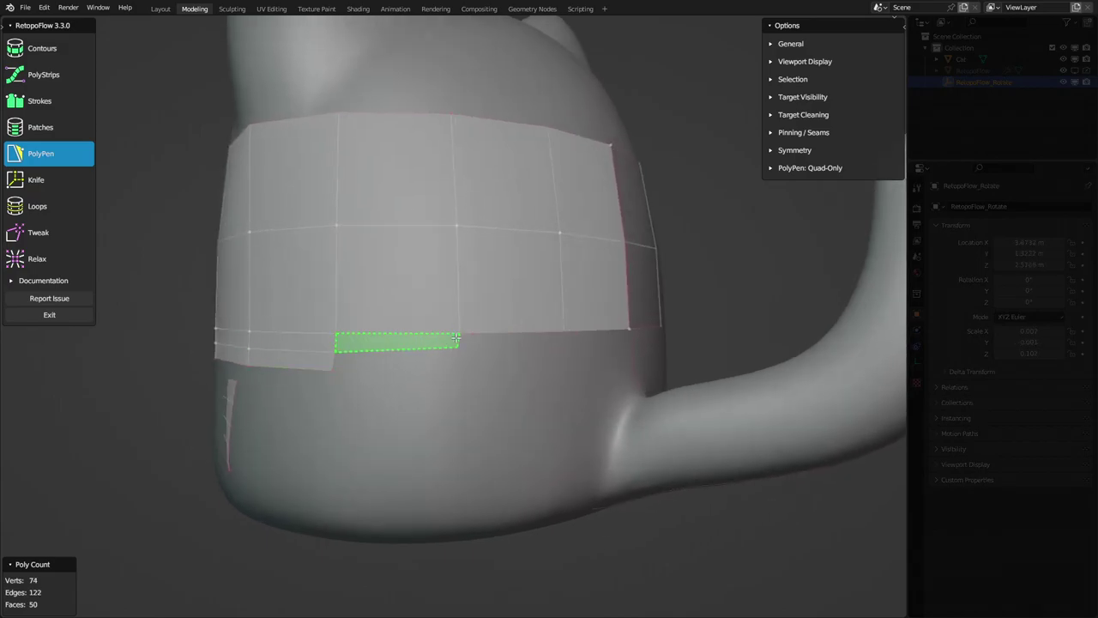
pyautogui.click(457, 341)
pyautogui.click(338, 368)
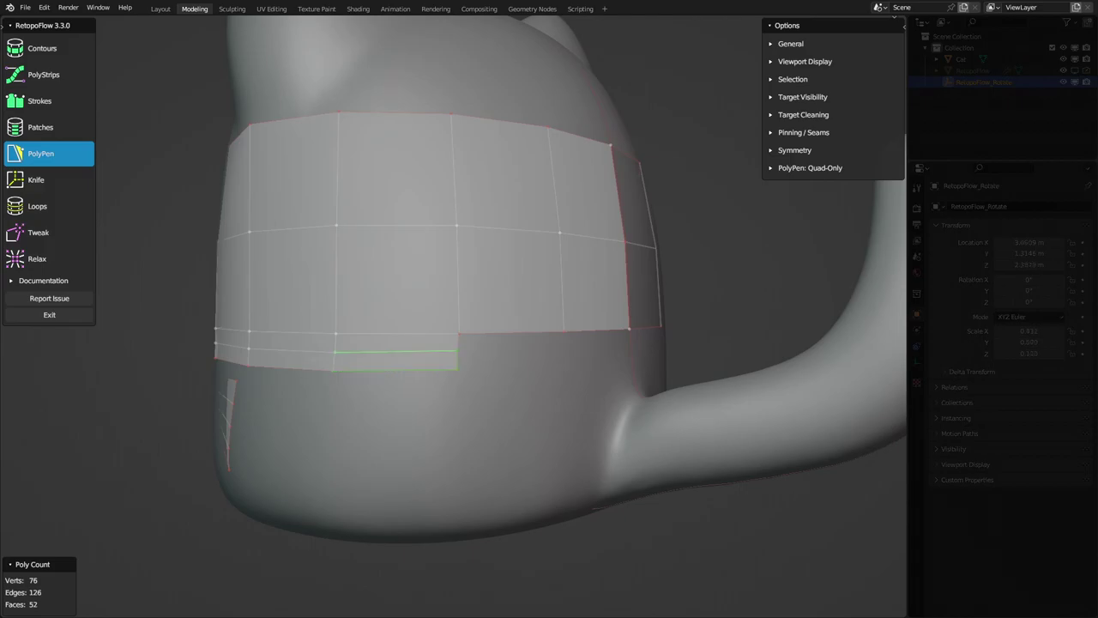
pyautogui.moveTo(337, 367)
pyautogui.mouseDown(button='middle')
pyautogui.moveTo(457, 393)
pyautogui.moveTo(412, 337)
pyautogui.mouseUp(button='middle')
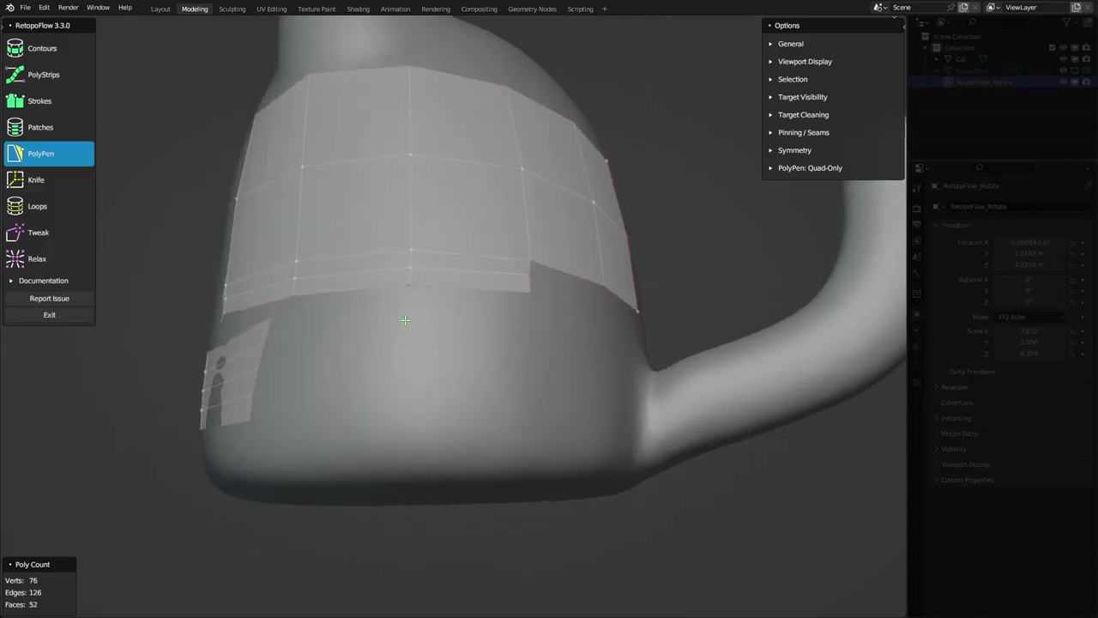
# Build a new lower-body quad and bridge the small patch's top edge up to the band.
pyautogui.click(404, 320)
pyautogui.click(404, 394)
pyautogui.click(485, 361)
pyautogui.moveTo(605, 385)
pyautogui.mouseDown(button='middle')
pyautogui.moveTo(592, 420)
pyautogui.moveTo(541, 429)
pyautogui.moveTo(577, 415)
pyautogui.mouseUp(button='middle')
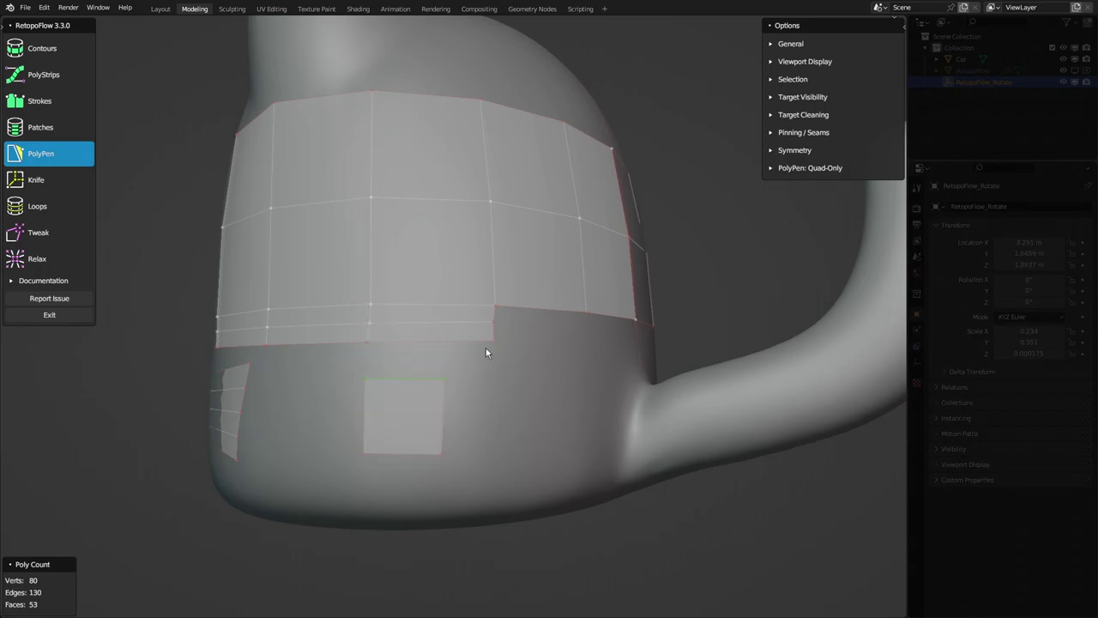
pyautogui.click(411, 360)
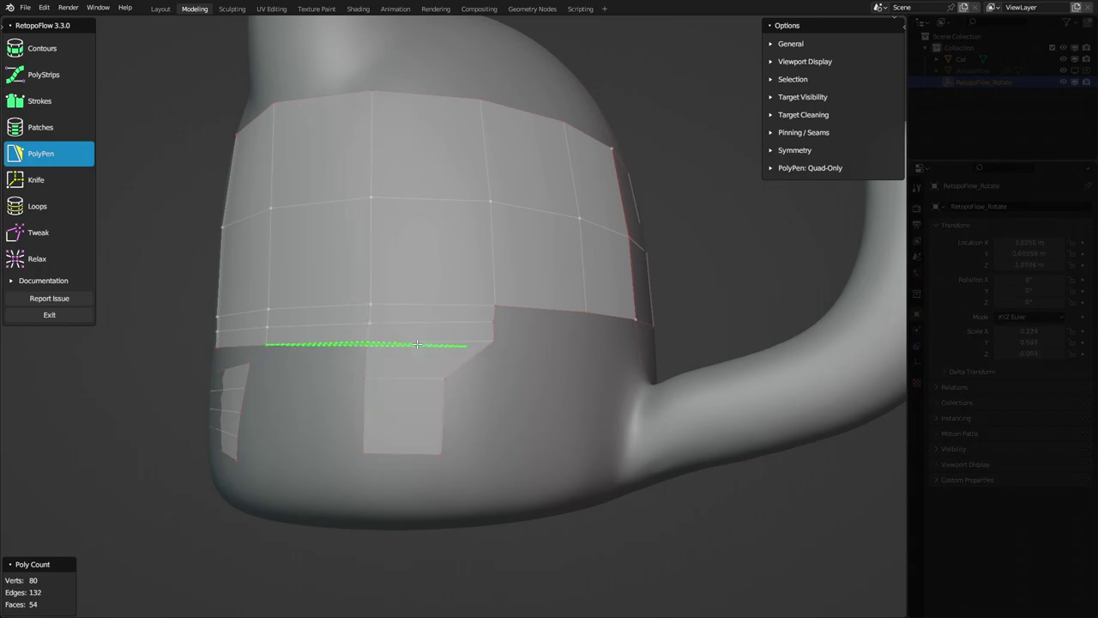
pyautogui.scroll(-3, 575, 367)
pyautogui.moveTo(542, 402)
pyautogui.mouseDown(button='middle')
pyautogui.moveTo(579, 391)
pyautogui.moveTo(619, 418)
pyautogui.mouseUp(button='middle')
pyautogui.scroll(3, 579, 391)
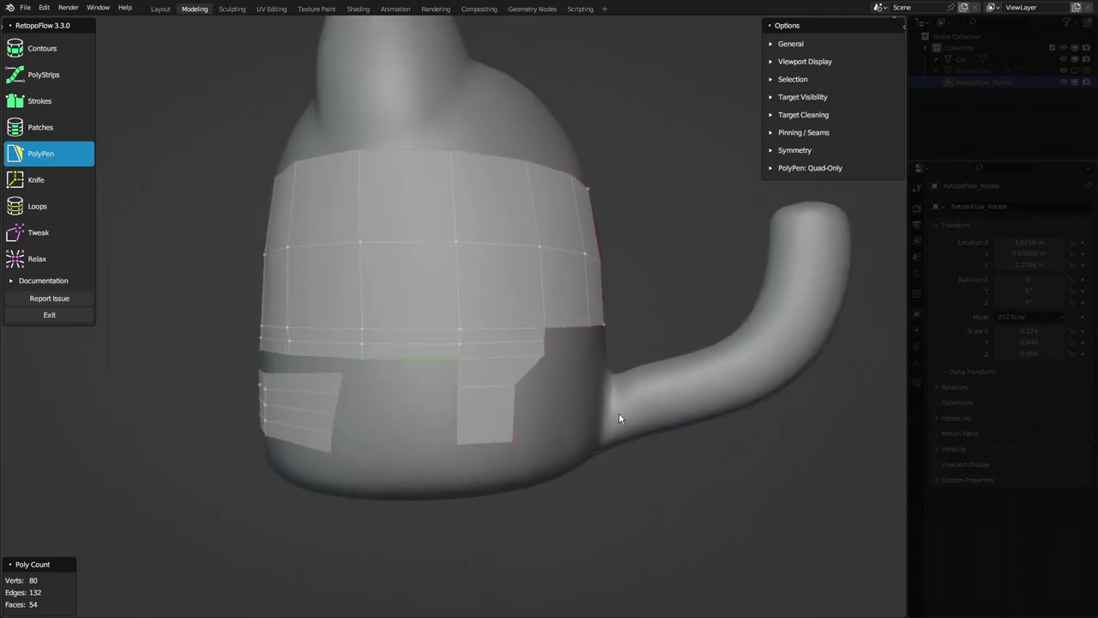
# Knife a vertical cut from the band's top edge down through the band to its bottom boundary.
pyautogui.click(49, 184)
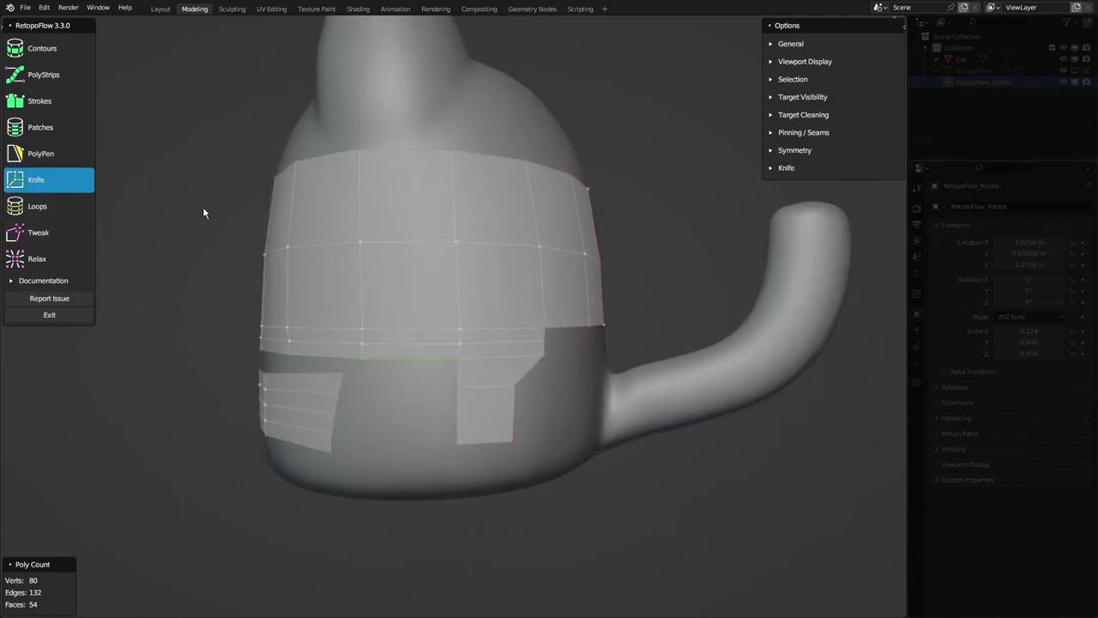
pyautogui.moveTo(528, 245)
pyautogui.mouseDown(button='middle')
pyautogui.moveTo(505, 267)
pyautogui.moveTo(480, 270)
pyautogui.mouseUp(button='middle')
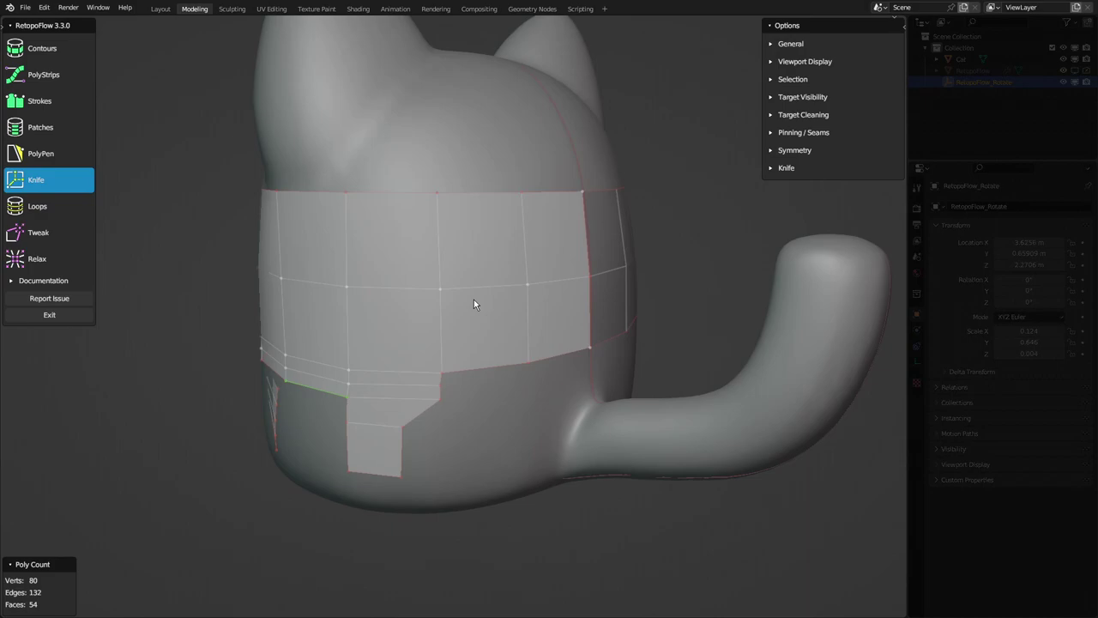
pyautogui.click(391, 191)
pyautogui.click(391, 371)
pyautogui.click(378, 422)
pyautogui.click(371, 472)
pyautogui.moveTo(475, 401); pyautogui.dragTo(496, 263, button='middle')
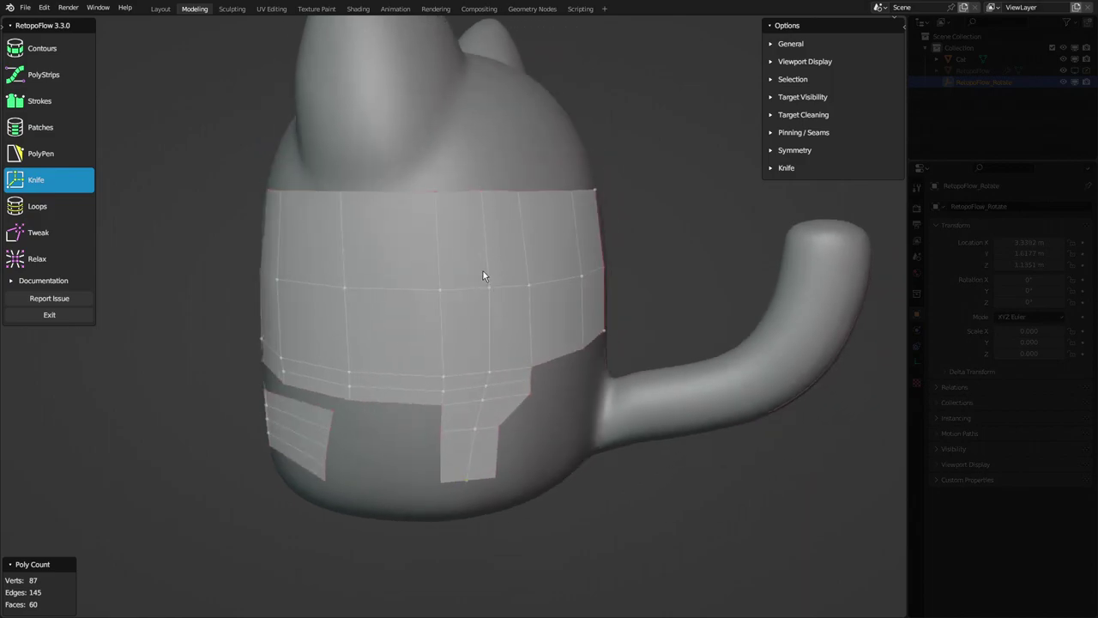
pyautogui.moveTo(471, 462)
pyautogui.mouseDown(button='middle')
pyautogui.moveTo(444, 425)
pyautogui.moveTo(132, 214)
pyautogui.mouseUp(button='middle')
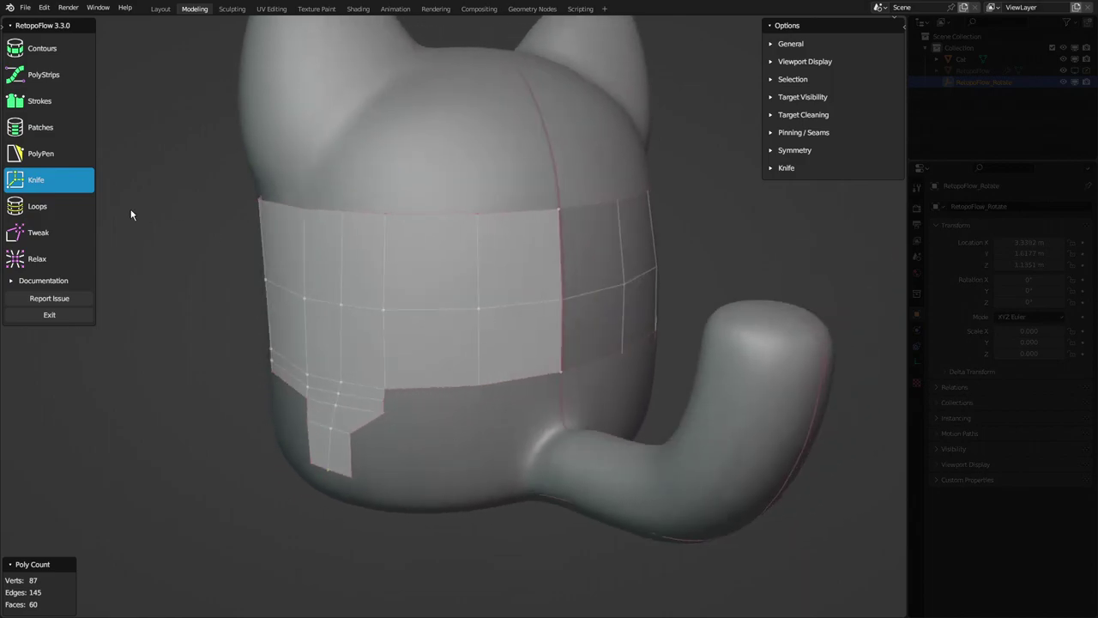
pyautogui.click(50, 208)
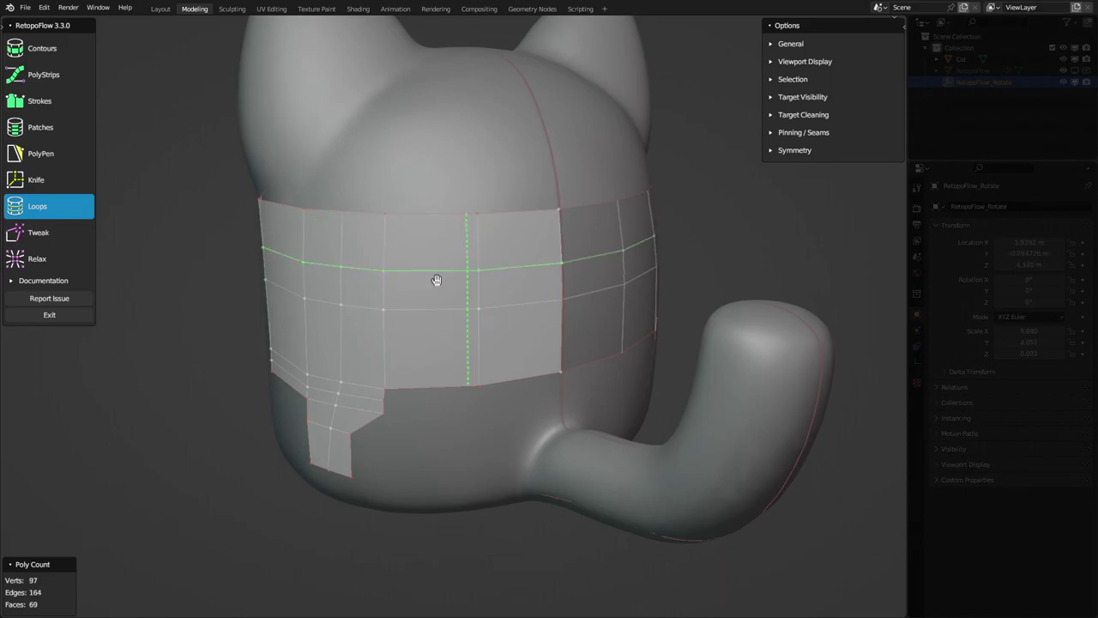
# Insert one vertical and one horizontal edge loop across the band, reaching 117 verts and 86 faces.
pyautogui.moveTo(436, 280); pyautogui.dragTo(623, 220, button='middle')
pyautogui.moveTo(380, 262)
pyautogui.mouseDown(button='middle')
pyautogui.moveTo(498, 249)
pyautogui.moveTo(466, 296)
pyautogui.moveTo(482, 199)
pyautogui.mouseUp(button='middle')
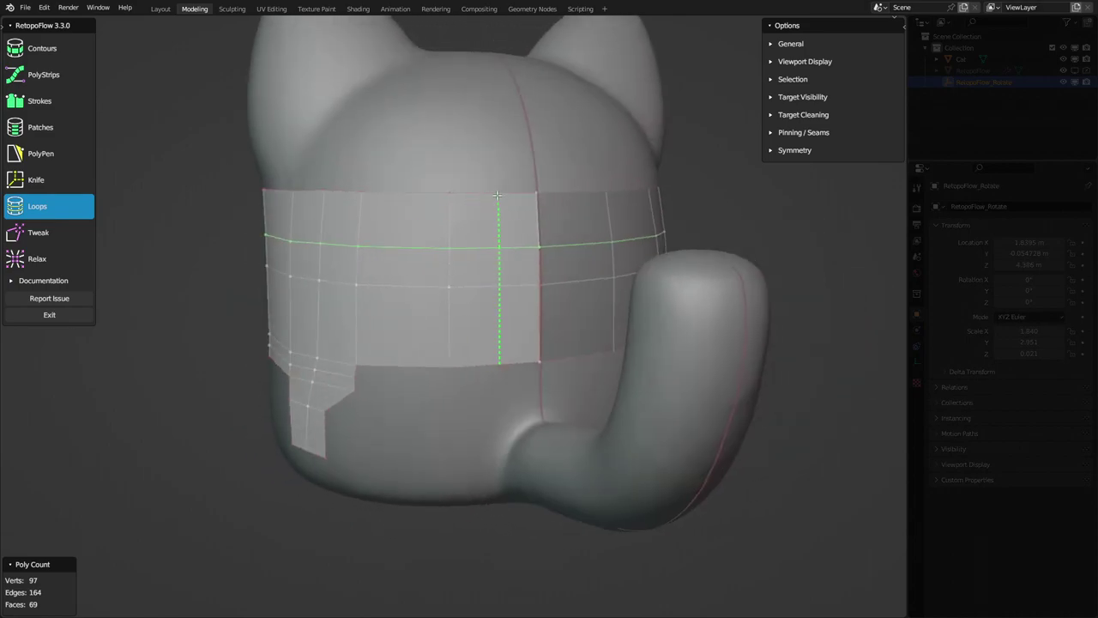
pyautogui.click(497, 196)
pyautogui.moveTo(402, 194); pyautogui.dragTo(449, 221, button='middle')
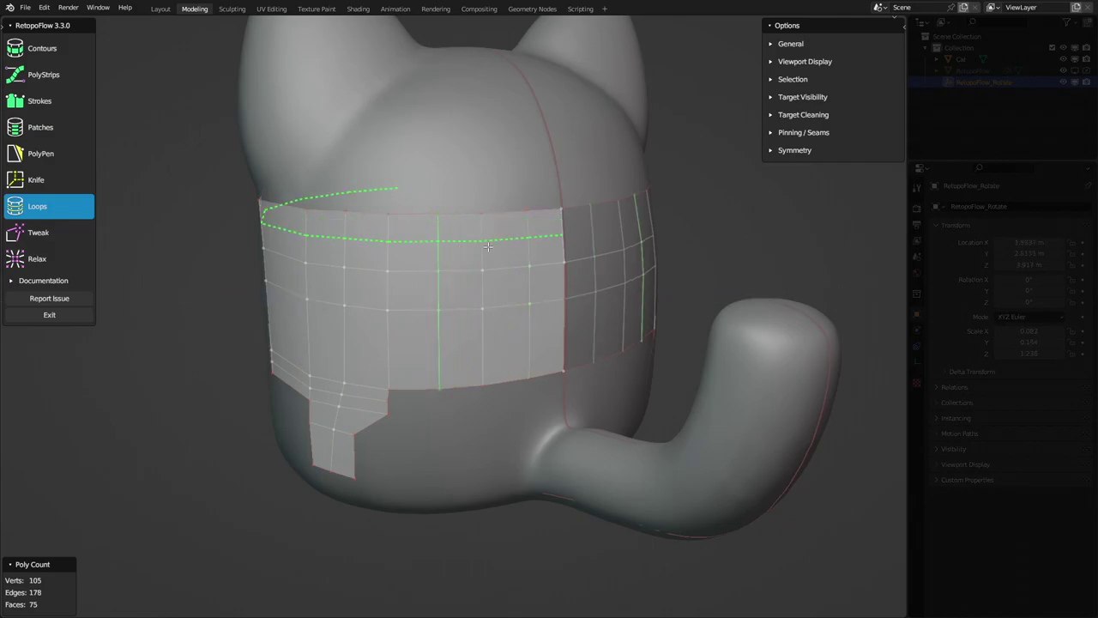
pyautogui.click(525, 264)
pyautogui.scroll(-3, 519, 283)
pyautogui.moveTo(515, 301)
pyautogui.mouseDown(button='middle')
pyautogui.moveTo(539, 338)
pyautogui.moveTo(683, 329)
pyautogui.moveTo(490, 349)
pyautogui.moveTo(553, 337)
pyautogui.mouseUp(button='middle')
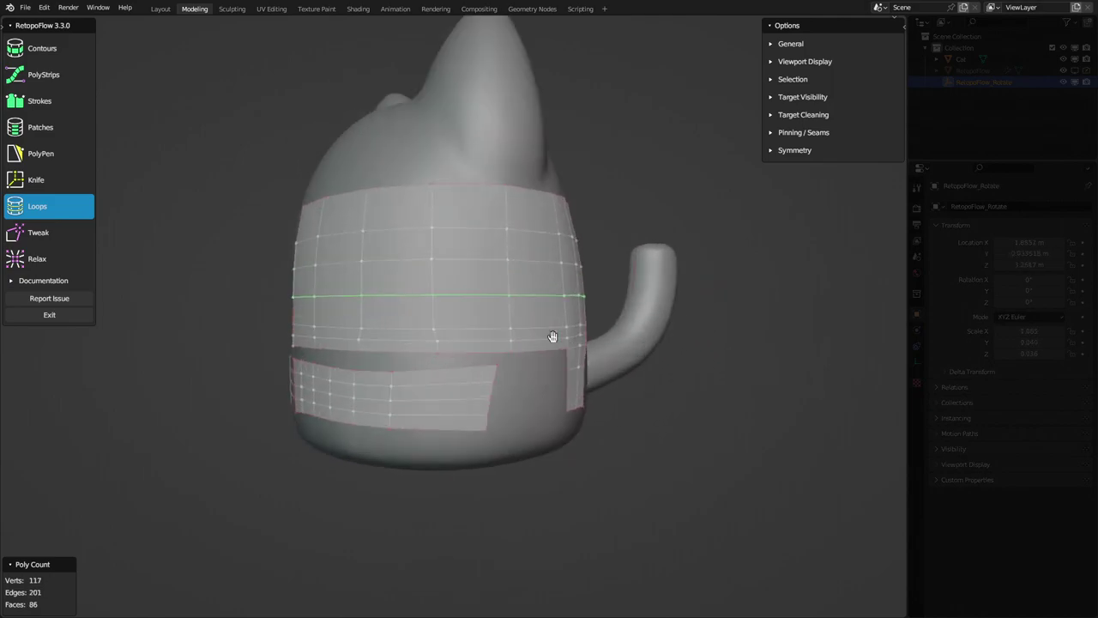
# Brush the band's top-row vertices into a straight line with Tweak and check it from the rear.
pyautogui.click(60, 232)
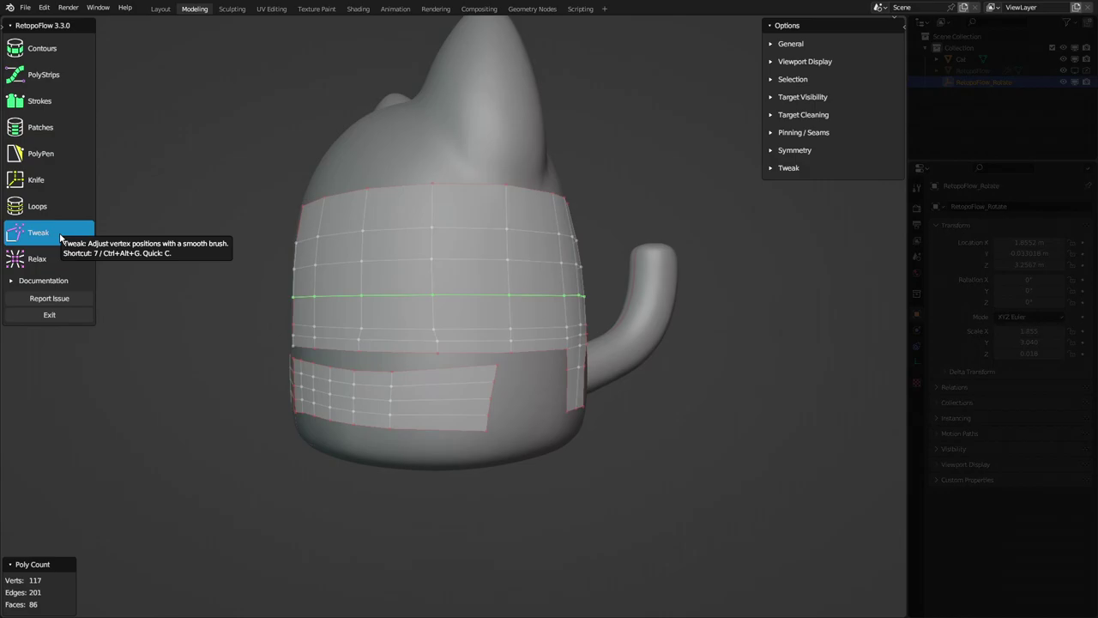
pyautogui.moveTo(427, 238)
pyautogui.mouseDown(button='middle')
pyautogui.moveTo(458, 248)
pyautogui.moveTo(482, 300)
pyautogui.mouseUp(button='middle')
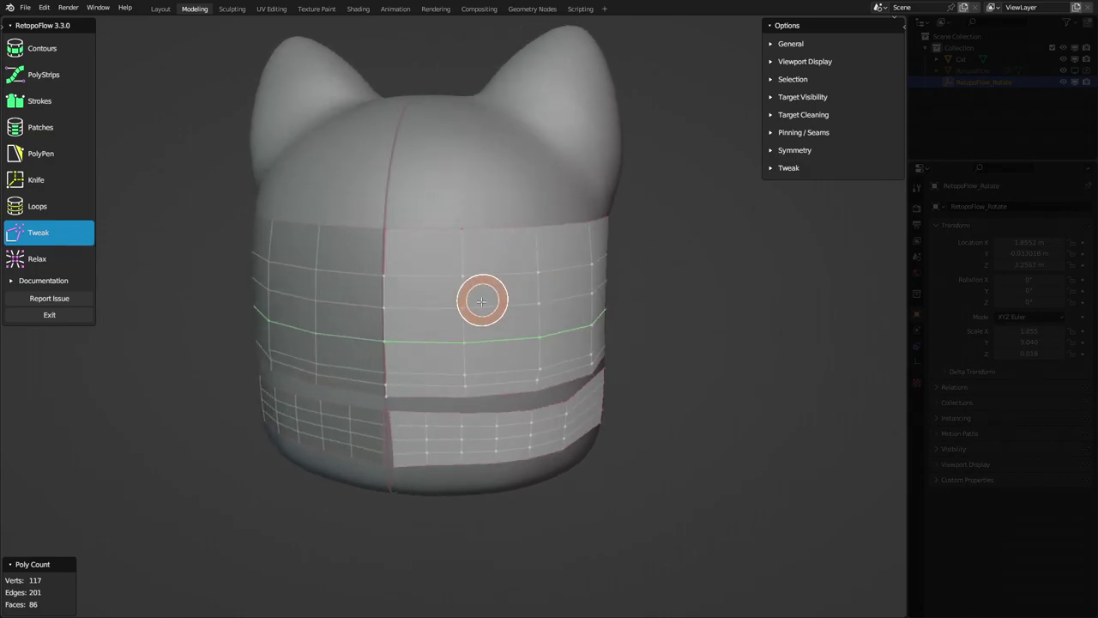
pyautogui.moveTo(466, 245); pyautogui.dragTo(460, 277)
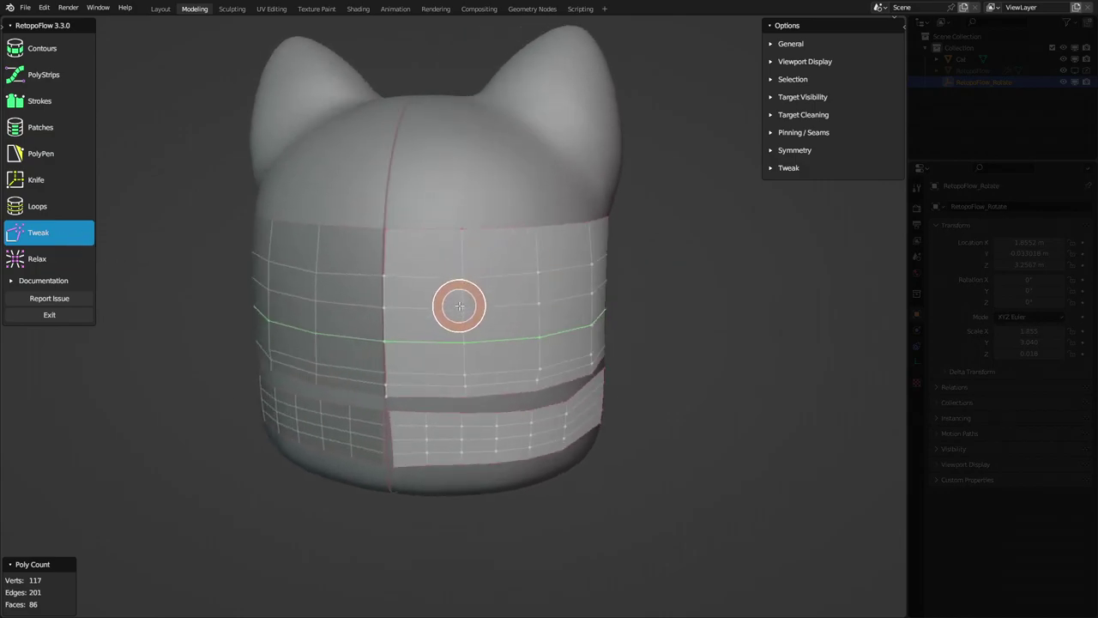
pyautogui.moveTo(464, 275); pyautogui.dragTo(498, 280, button='middle')
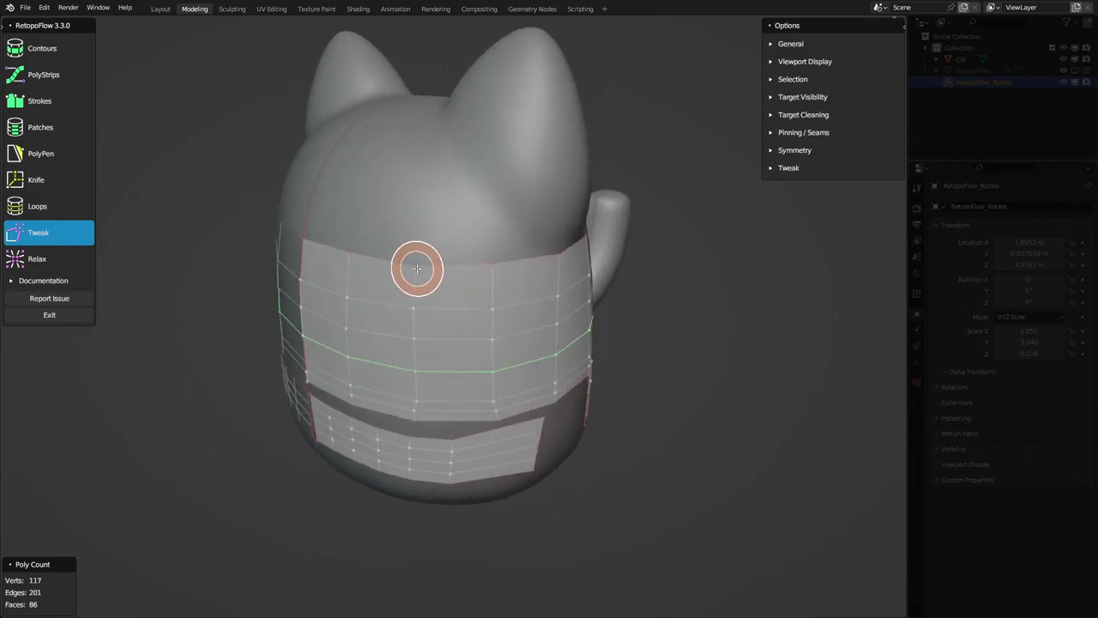
pyautogui.moveTo(415, 256); pyautogui.dragTo(601, 270, button='middle')
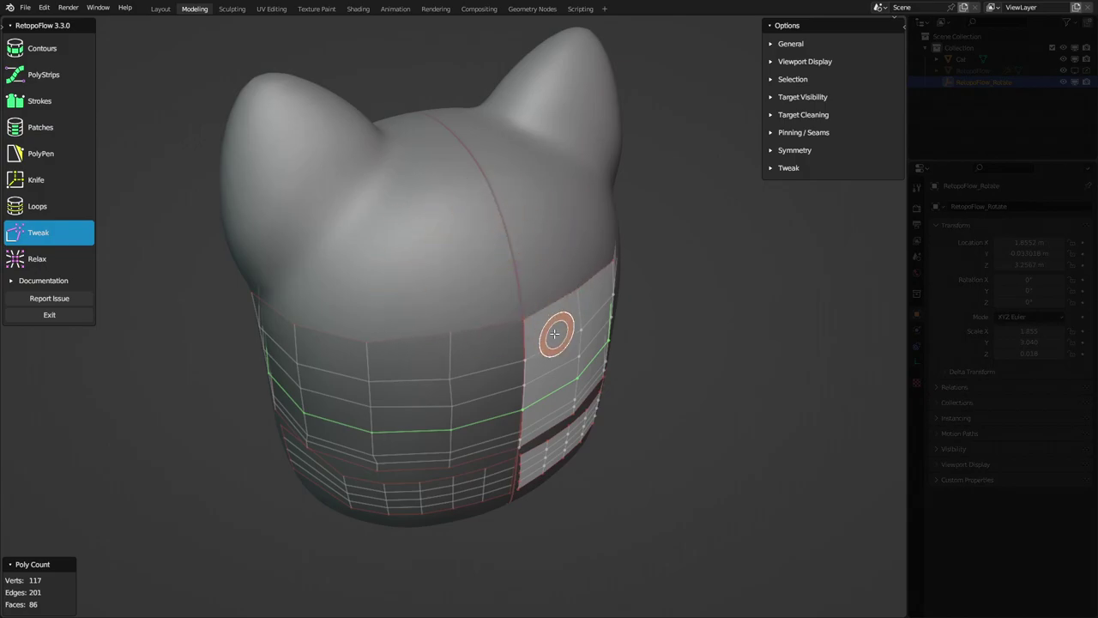
pyautogui.moveTo(549, 330)
pyautogui.mouseDown(button='middle')
pyautogui.moveTo(394, 294)
pyautogui.moveTo(417, 232)
pyautogui.mouseUp(button='middle')
pyautogui.moveTo(431, 274); pyautogui.dragTo(409, 284, button='middle')
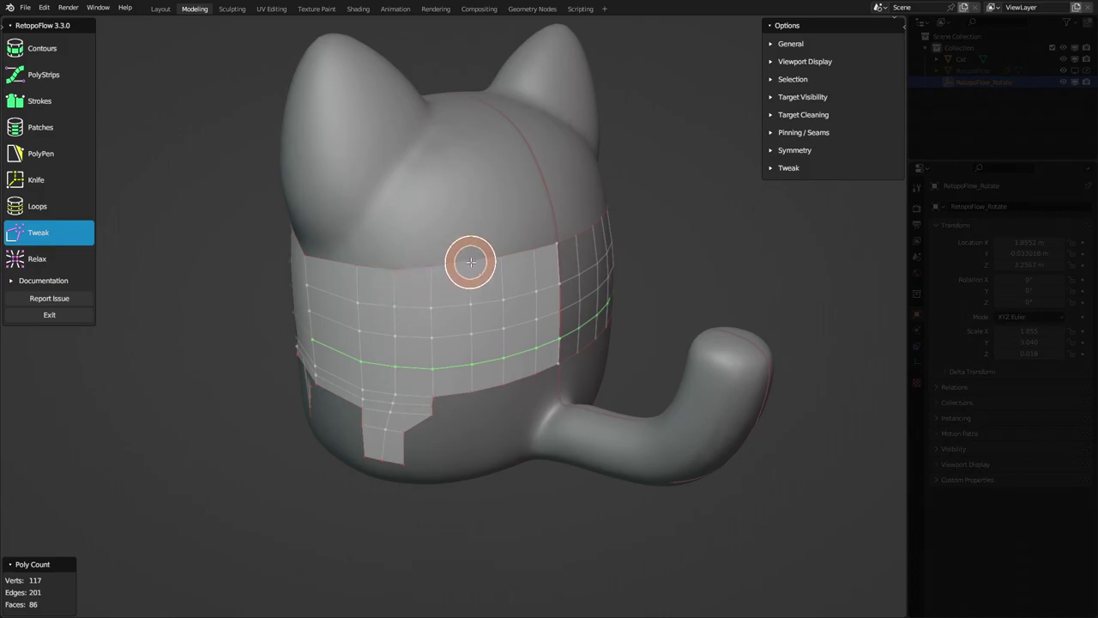
pyautogui.moveTo(437, 276)
pyautogui.mouseDown(button='middle')
pyautogui.moveTo(517, 304)
pyautogui.moveTo(524, 292)
pyautogui.mouseUp(button='middle')
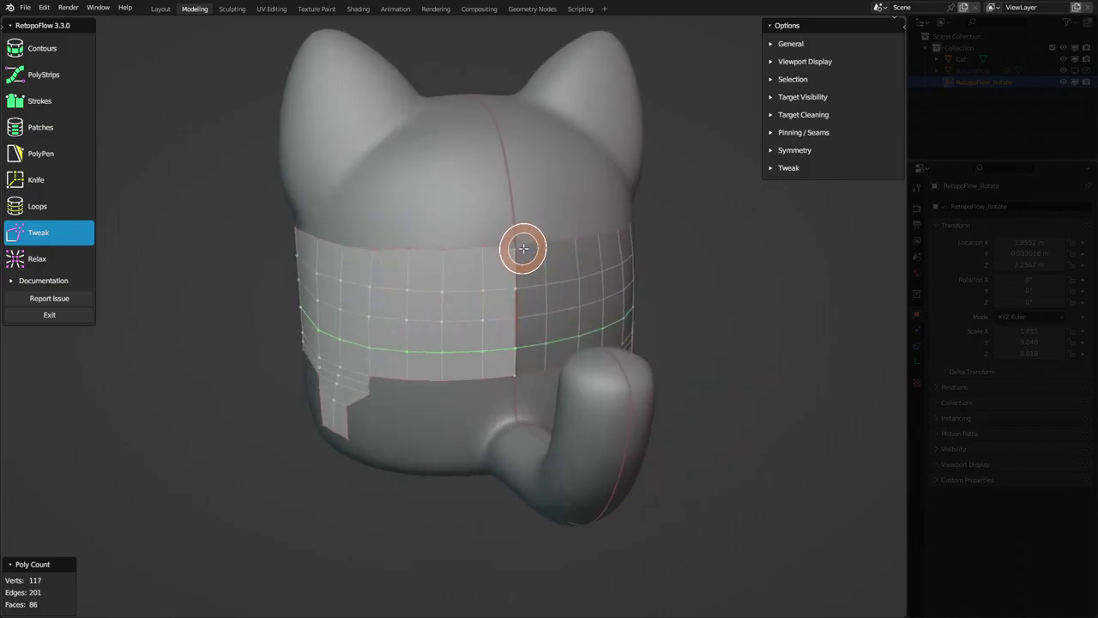
pyautogui.moveTo(382, 277)
pyautogui.mouseDown(button='middle')
pyautogui.moveTo(363, 257)
pyautogui.moveTo(580, 221)
pyautogui.mouseUp(button='middle')
pyautogui.moveTo(455, 243); pyautogui.dragTo(437, 289, button='middle')
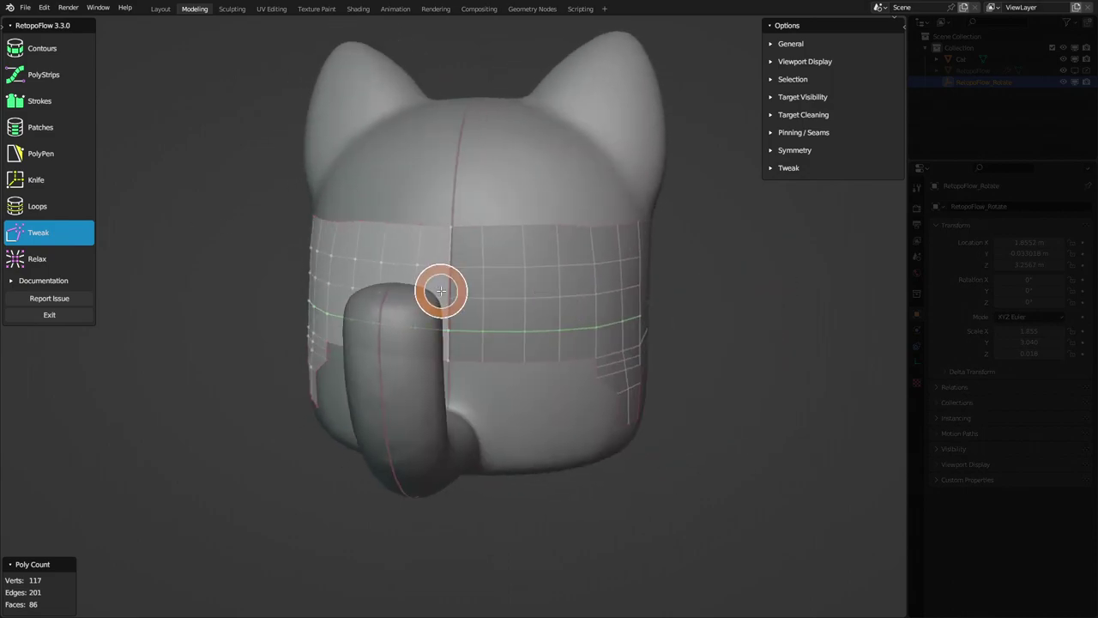
pyautogui.moveTo(473, 331)
pyautogui.mouseDown(button='middle')
pyautogui.moveTo(429, 300)
pyautogui.moveTo(463, 286)
pyautogui.mouseUp(button='middle')
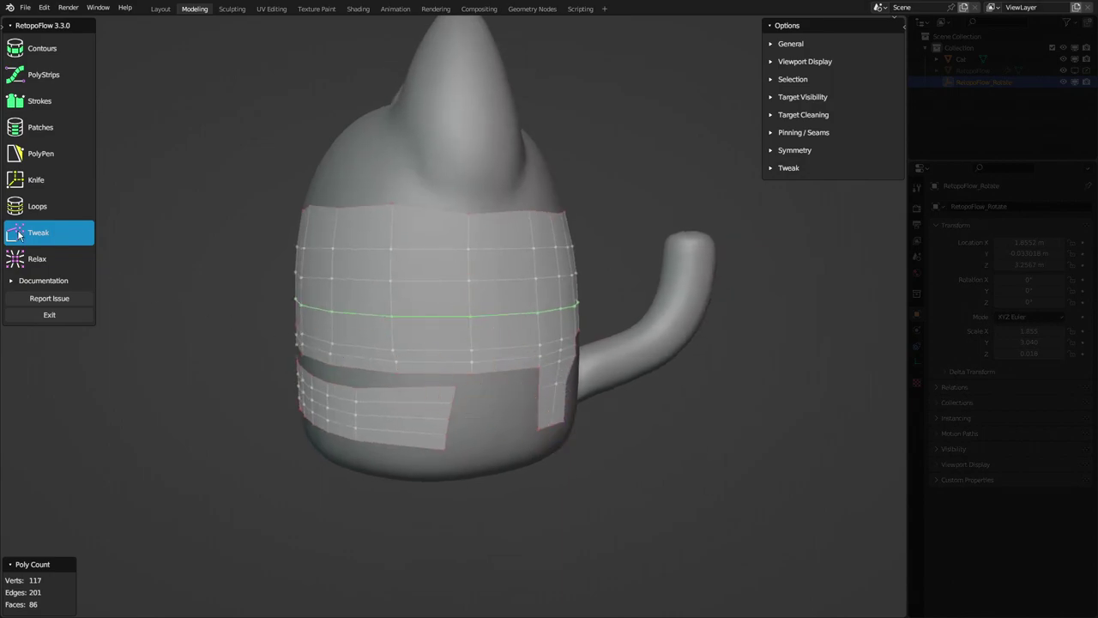
pyautogui.moveTo(469, 352); pyautogui.dragTo(416, 362, button='middle')
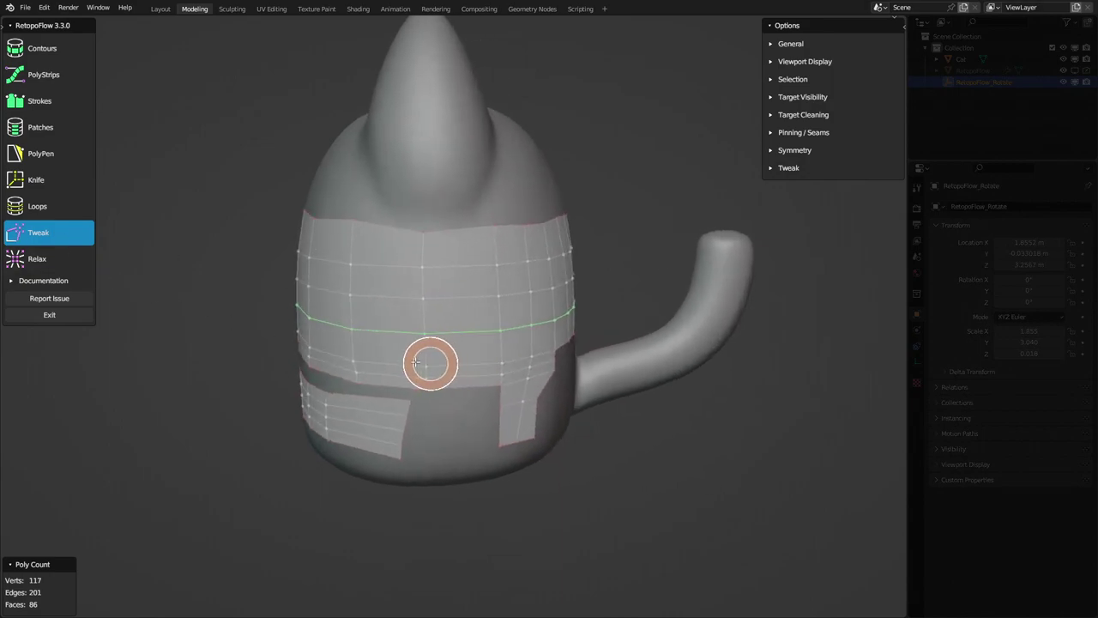
# Inspect the back of the band up close and resize the smoothing brush with F.
pyautogui.scroll(-3, 441, 271)
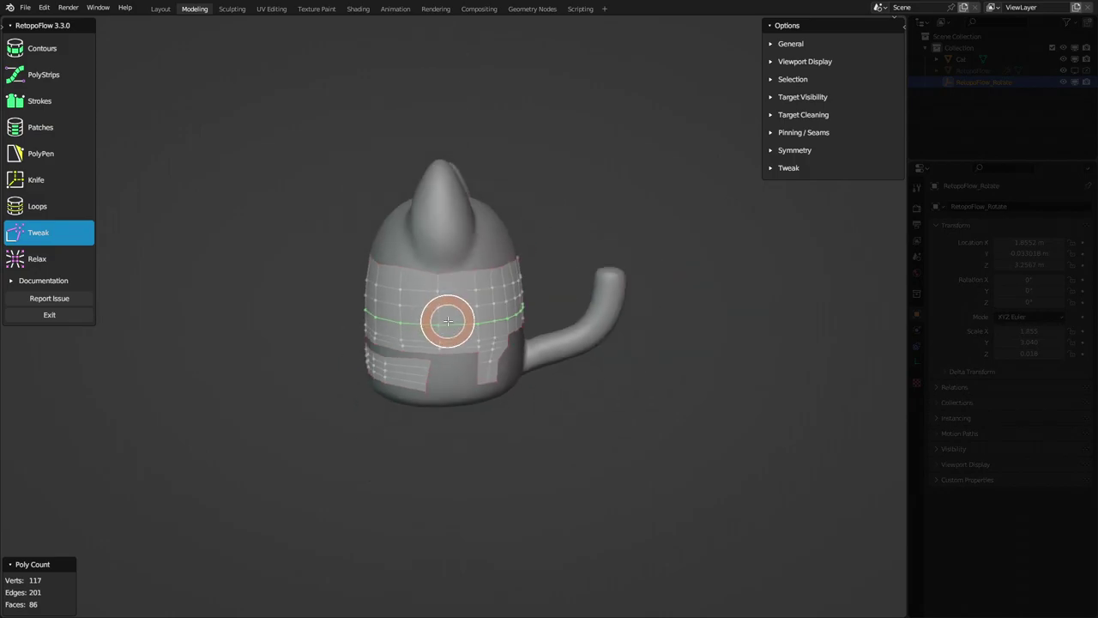
pyautogui.scroll(-2, 448, 321)
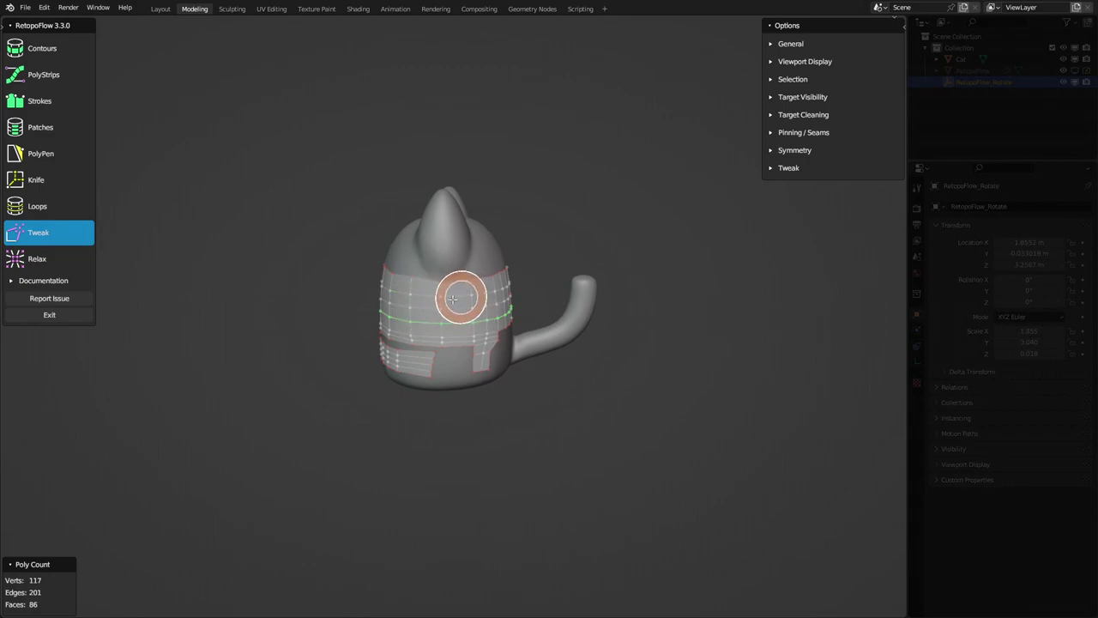
pyautogui.moveTo(440, 313); pyautogui.dragTo(552, 296, button='middle')
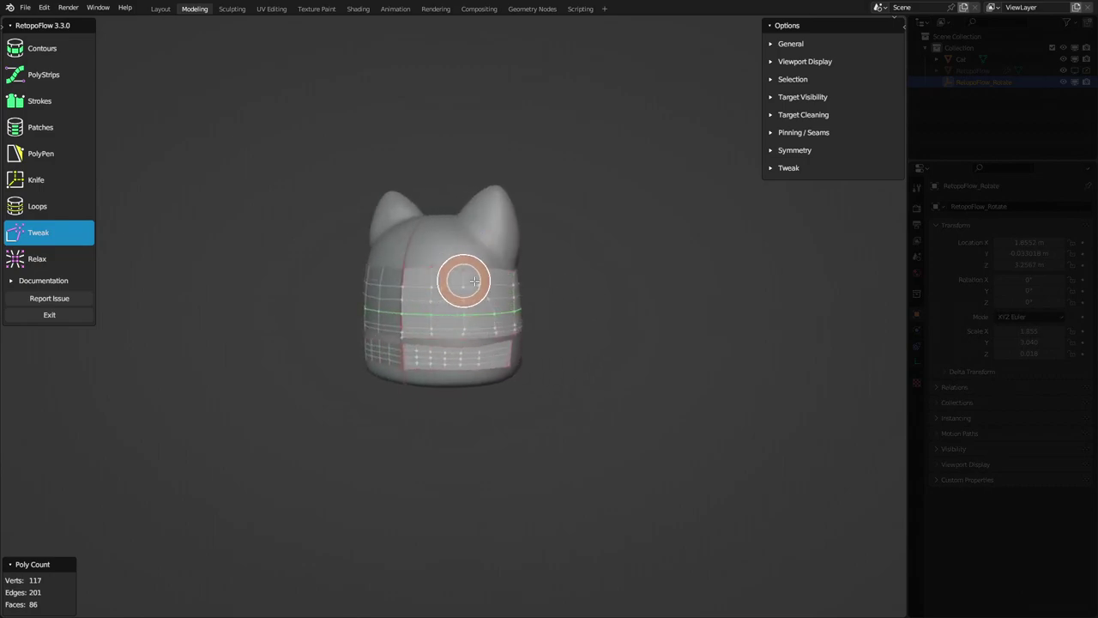
pyautogui.scroll(5, 459, 284)
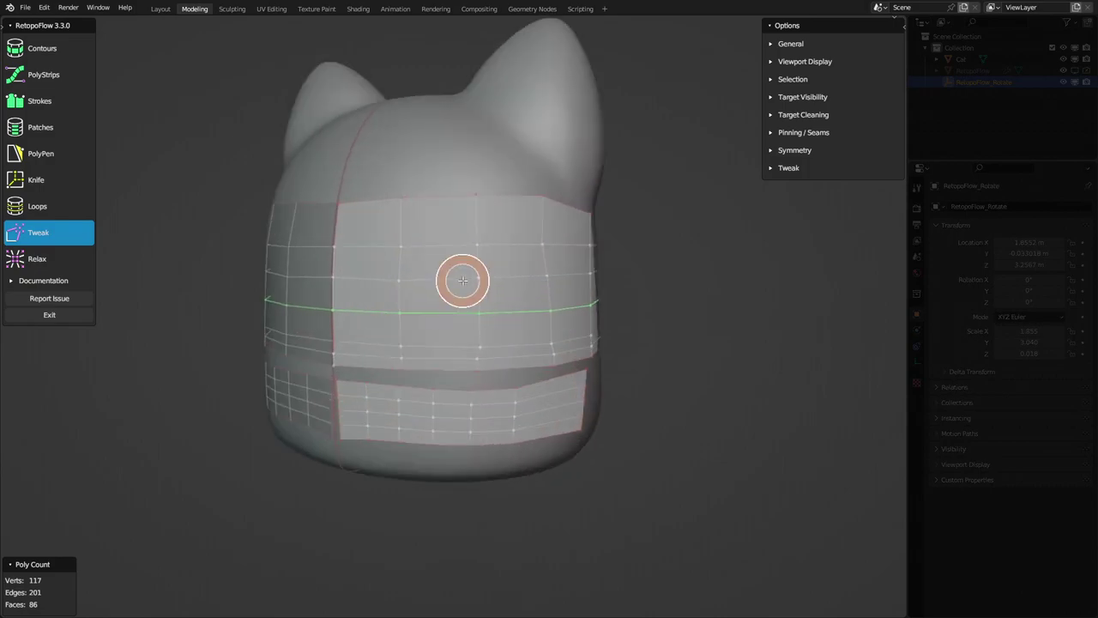
pyautogui.scroll(-1, 416, 265)
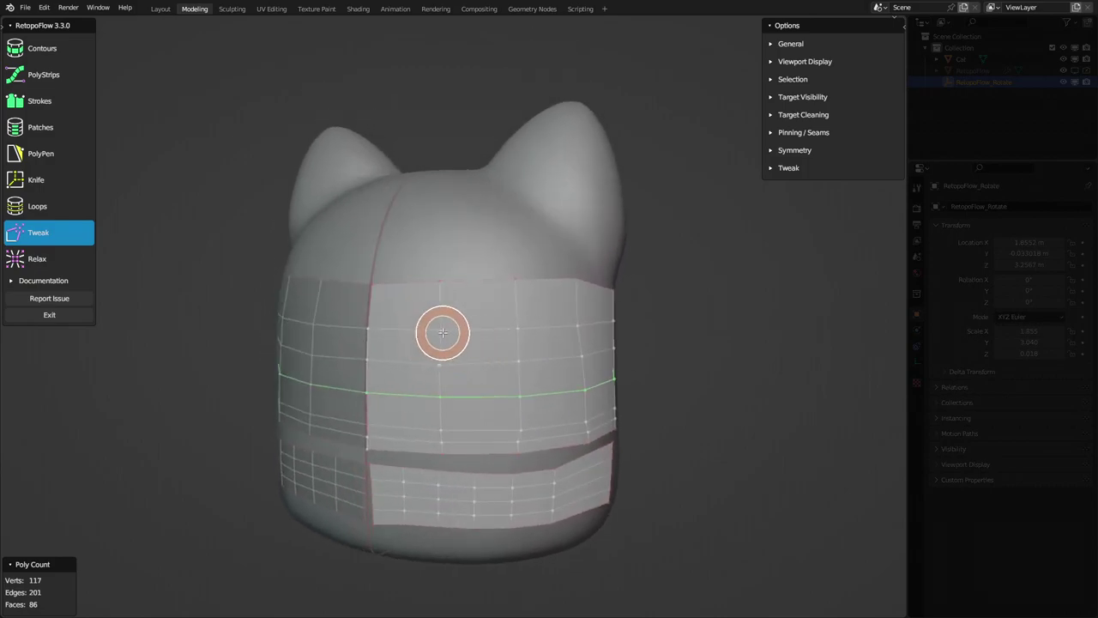
pyautogui.scroll(-2, 441, 336)
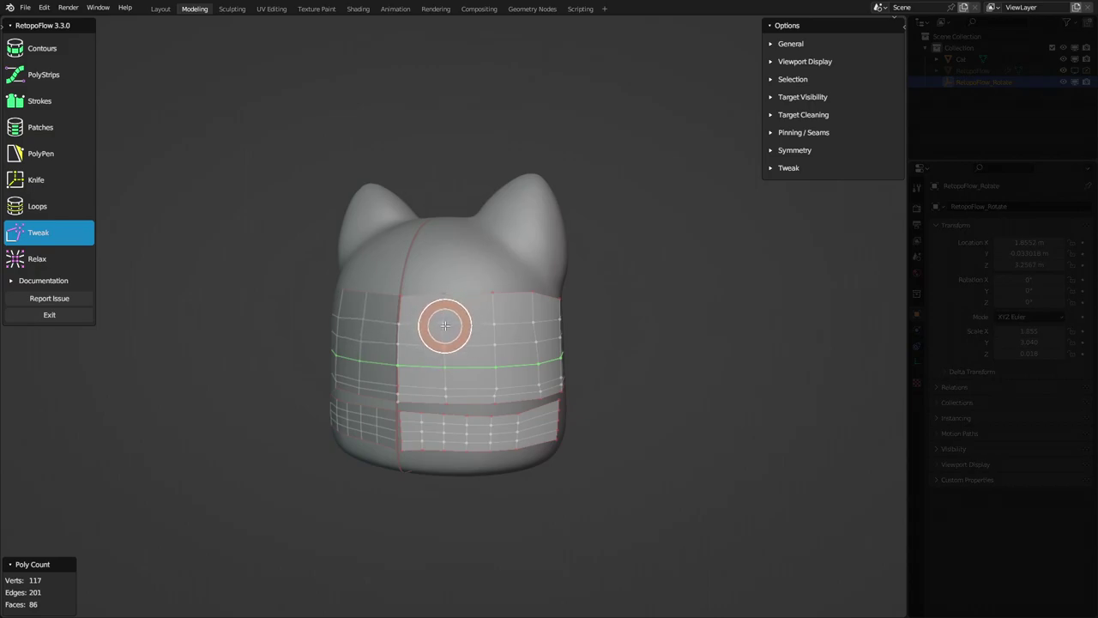
pyautogui.scroll(4, 444, 324)
pyautogui.scroll(2, 429, 338)
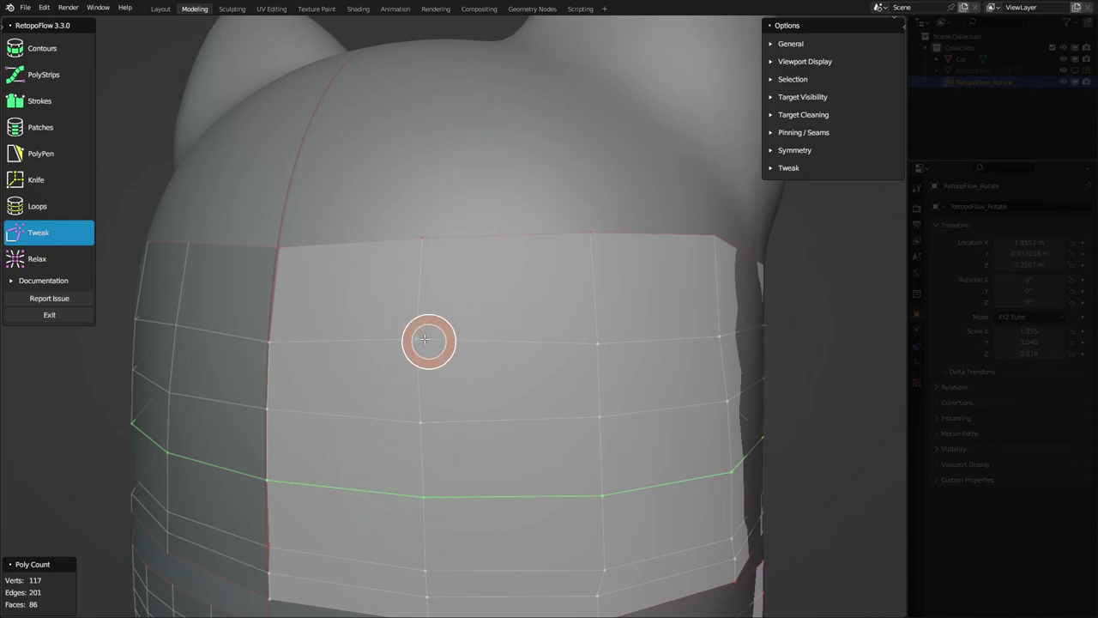
pyautogui.moveTo(434, 333); pyautogui.dragTo(504, 359, button='middle')
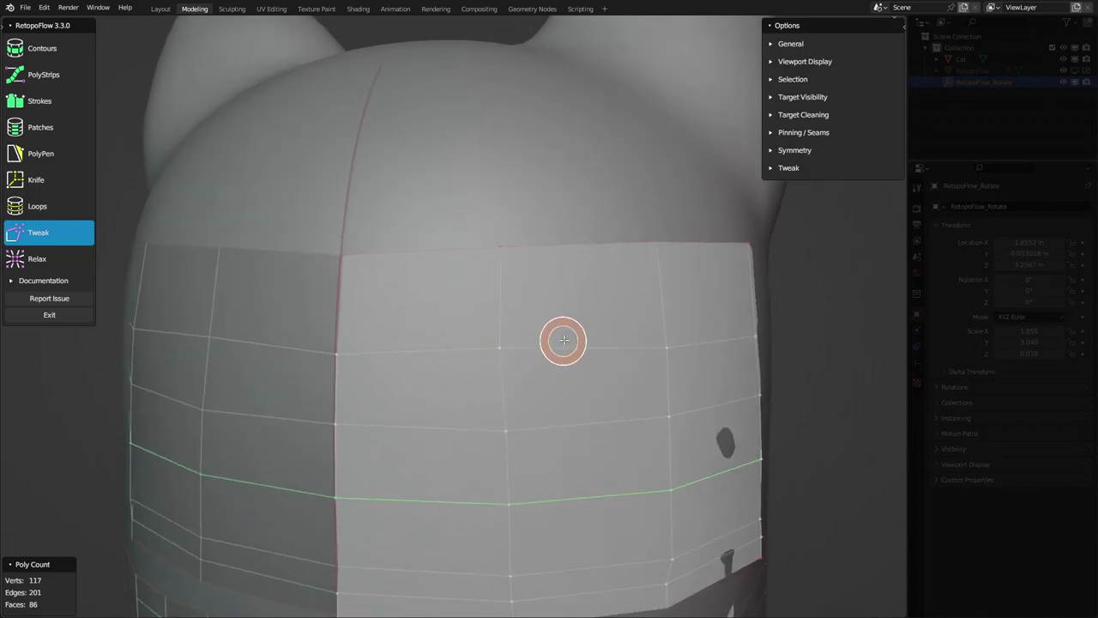
pyautogui.press('f')
pyautogui.press('f')
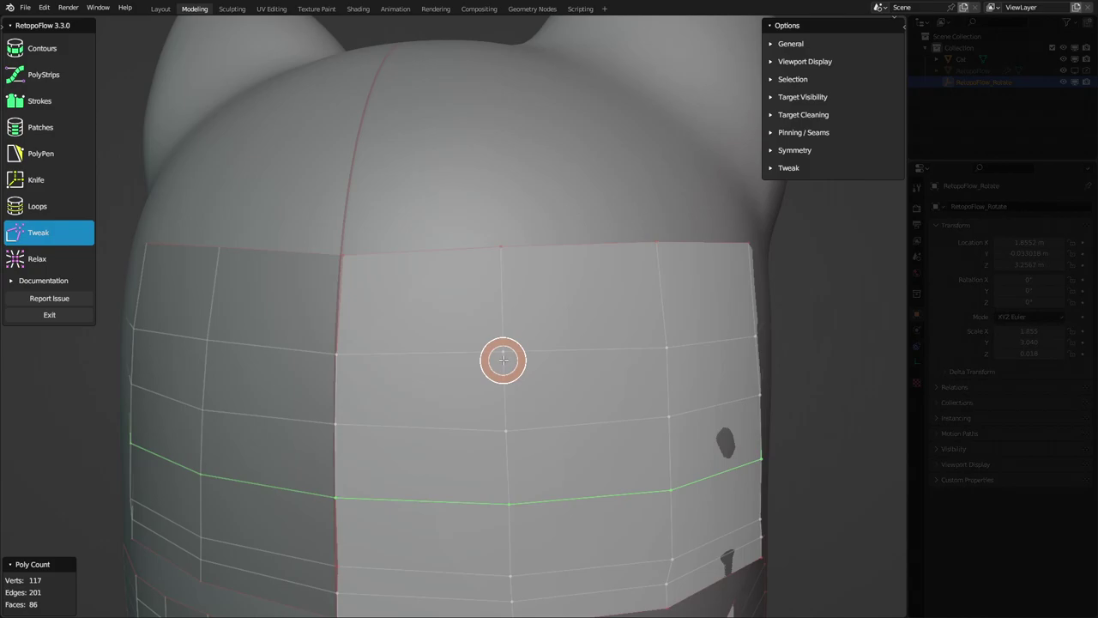
pyautogui.scroll(-2, 503, 360)
pyautogui.press('f')
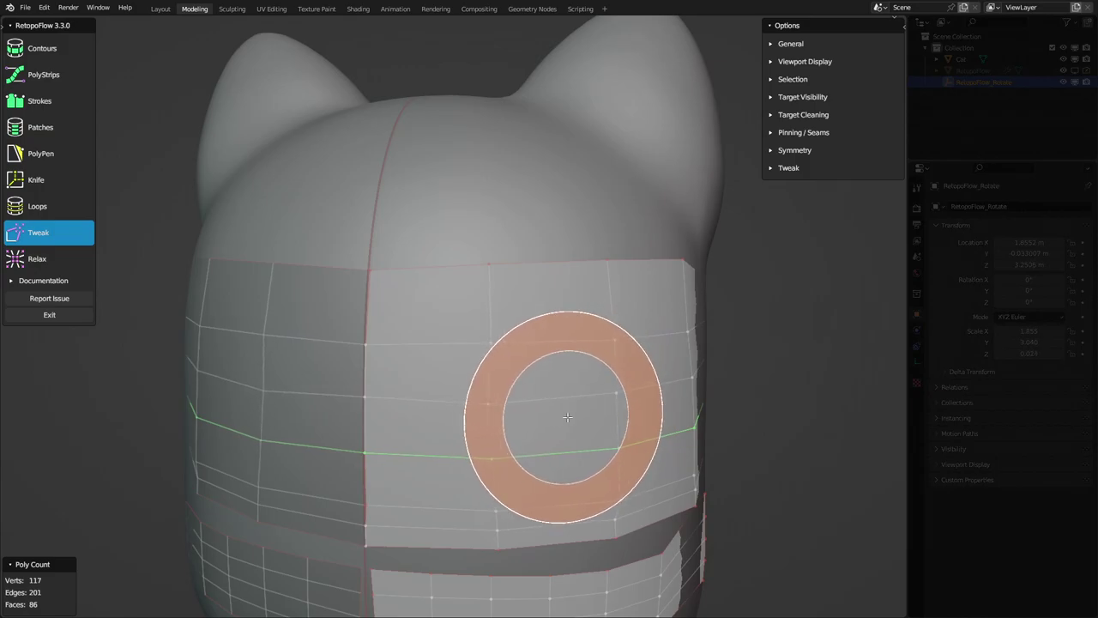
# Shrink the tweak brush and narrow its falloff, then nudge vertices on the upper band's front.
pyautogui.press('f')
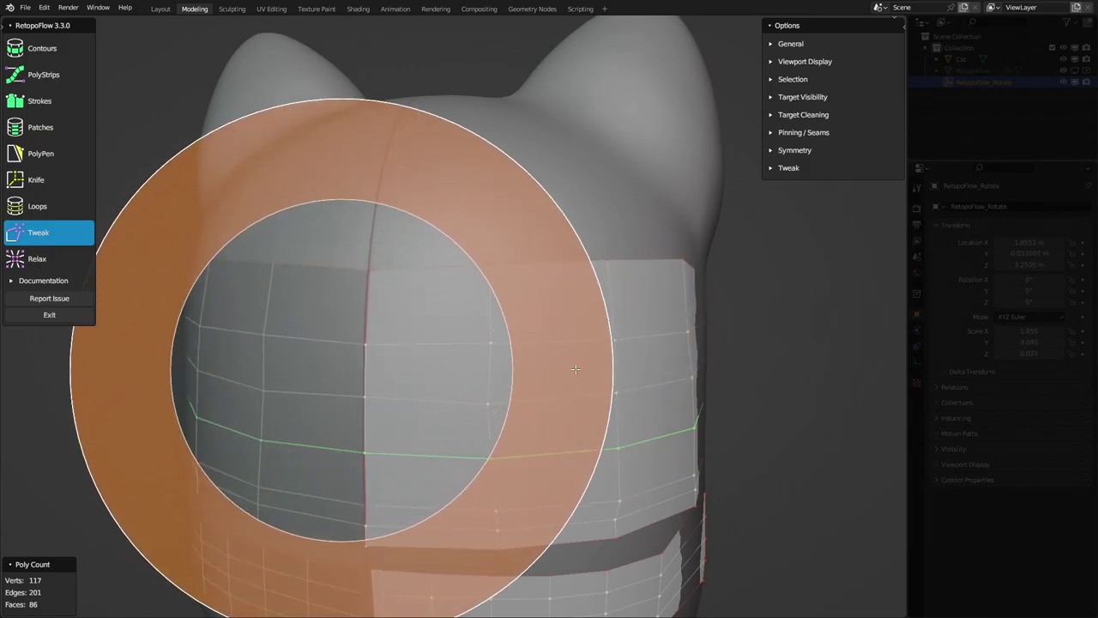
pyautogui.click(439, 368)
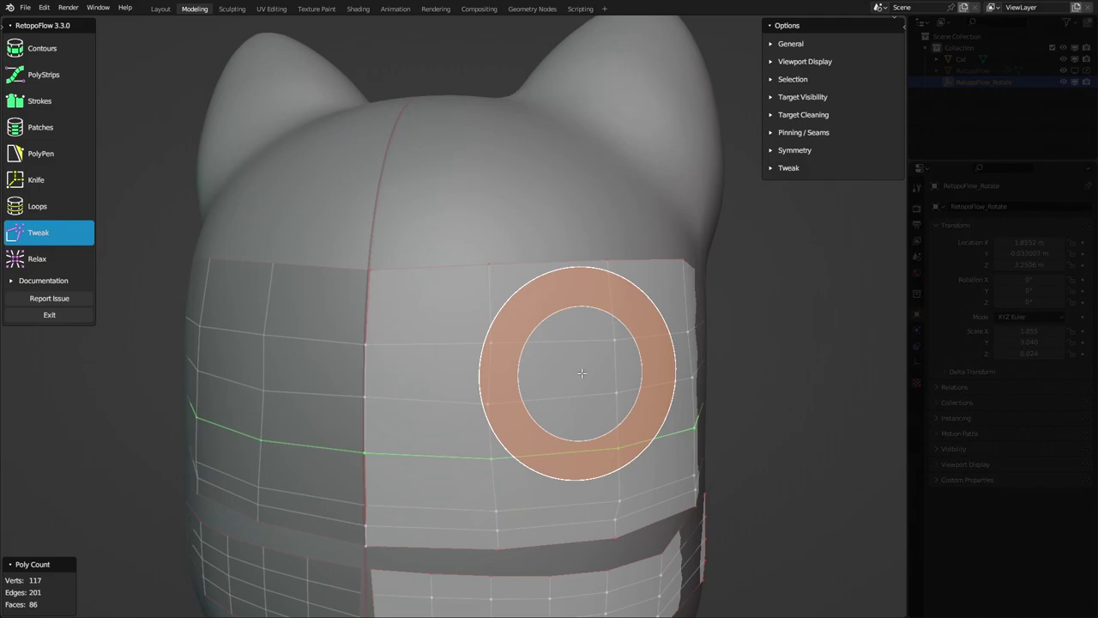
pyautogui.hotkey('ctrl', 'f')
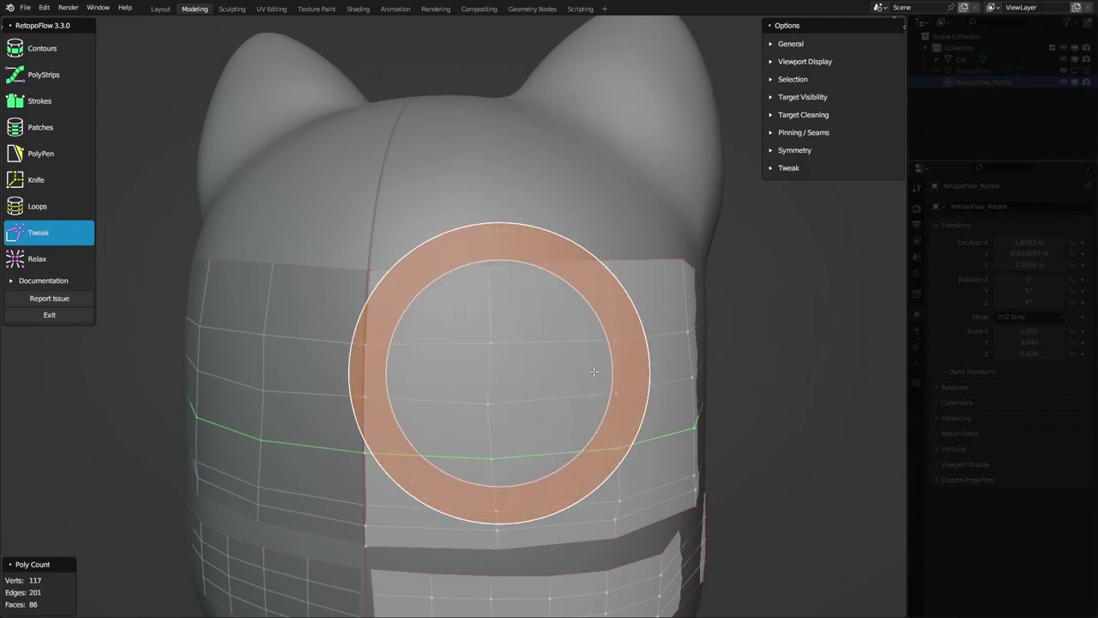
pyautogui.click(595, 371)
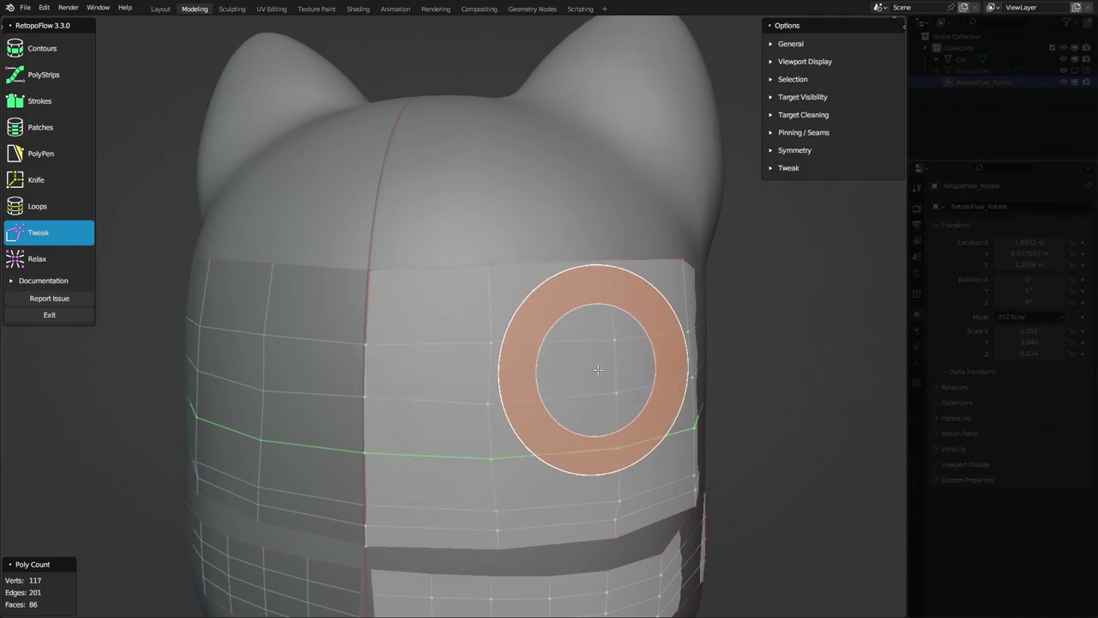
pyautogui.press('f')
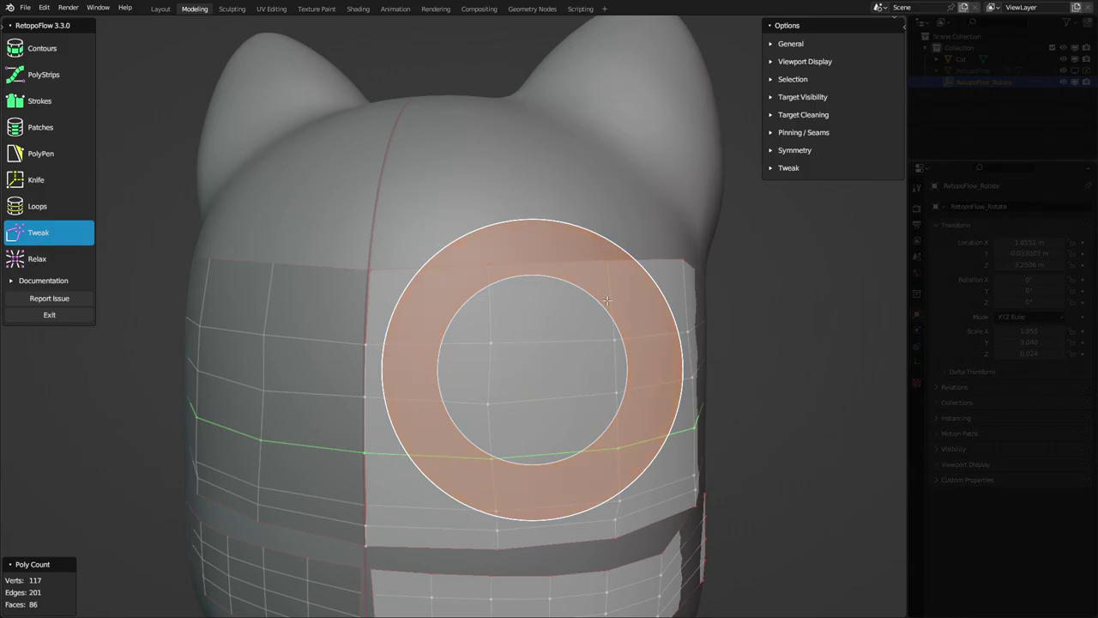
pyautogui.click(538, 405)
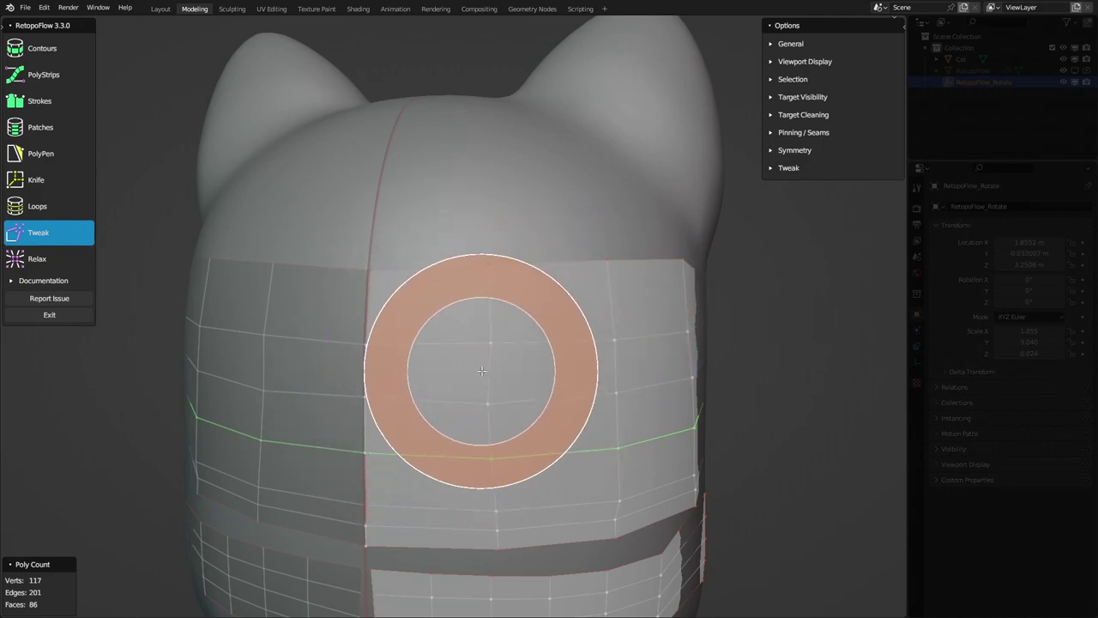
pyautogui.moveTo(473, 361)
pyautogui.mouseDown()
pyautogui.moveTo(360, 403)
pyautogui.moveTo(514, 331)
pyautogui.mouseUp()
# Activate Relax and examine the head from the front view and both sides.
pyautogui.click(34, 258)
pyautogui.scroll(-4, 458, 375)
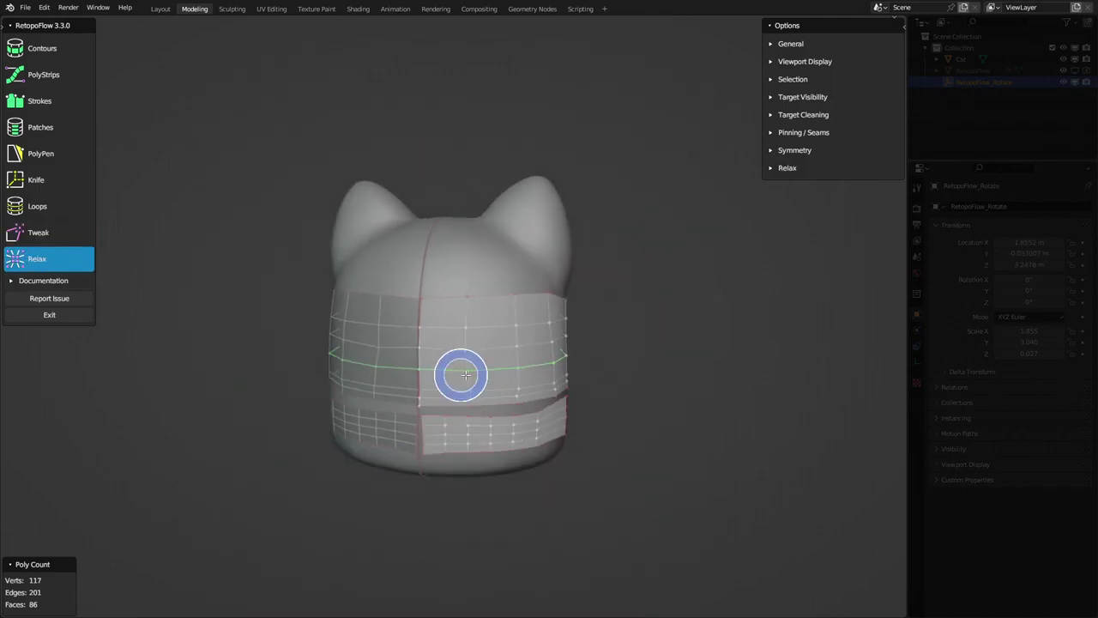
pyautogui.scroll(1, 493, 343)
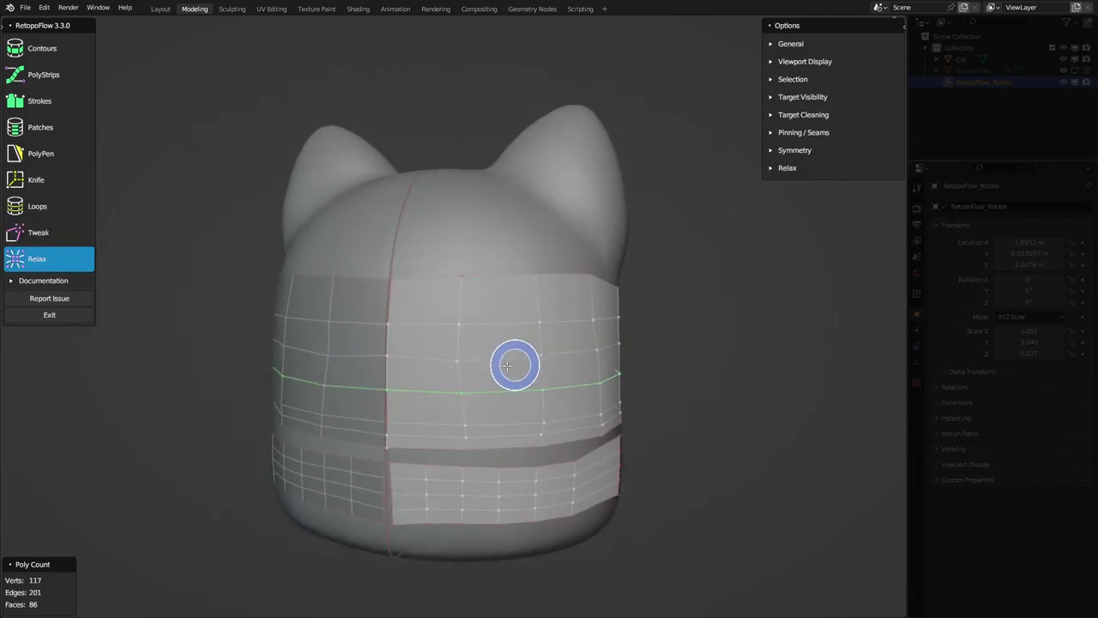
pyautogui.moveTo(514, 366); pyautogui.dragTo(425, 351, button='middle')
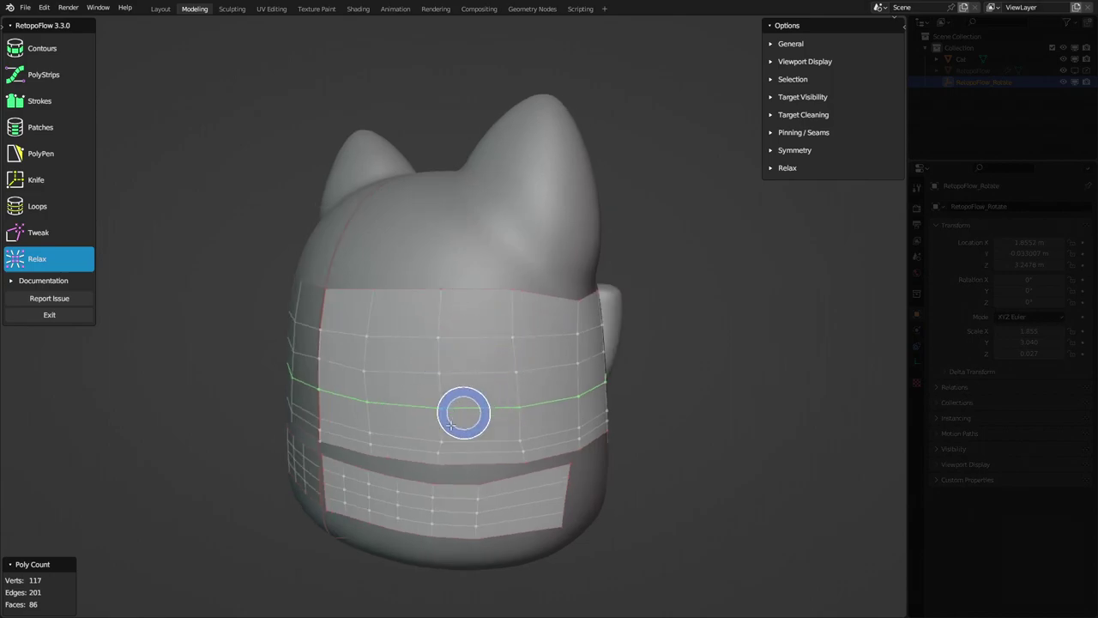
pyautogui.moveTo(443, 444); pyautogui.dragTo(468, 426, button='middle')
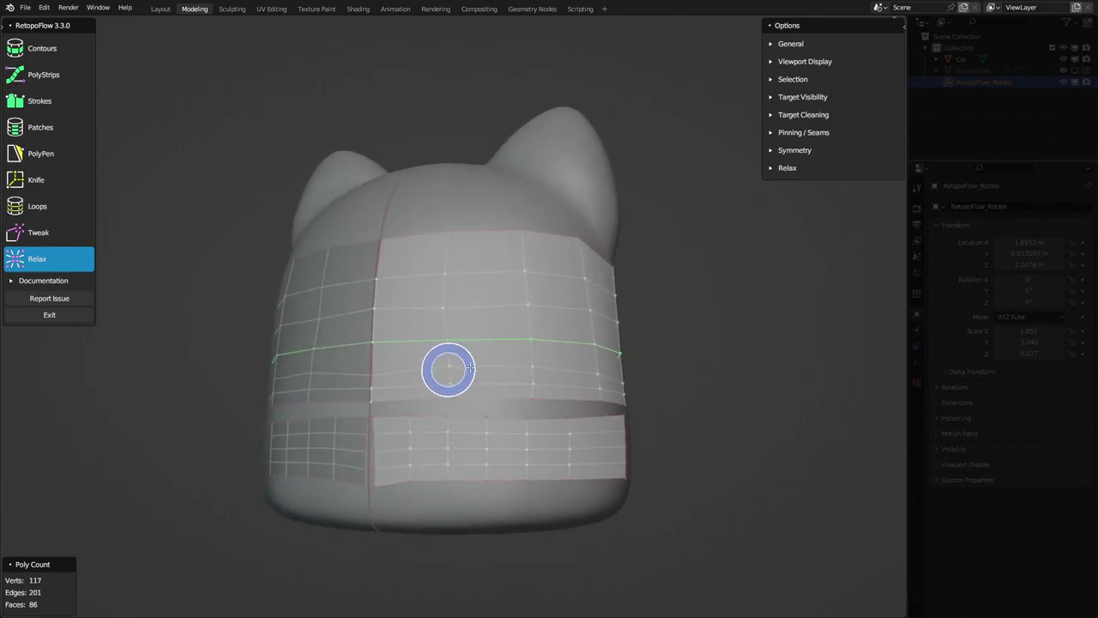
pyautogui.press('KP_1')
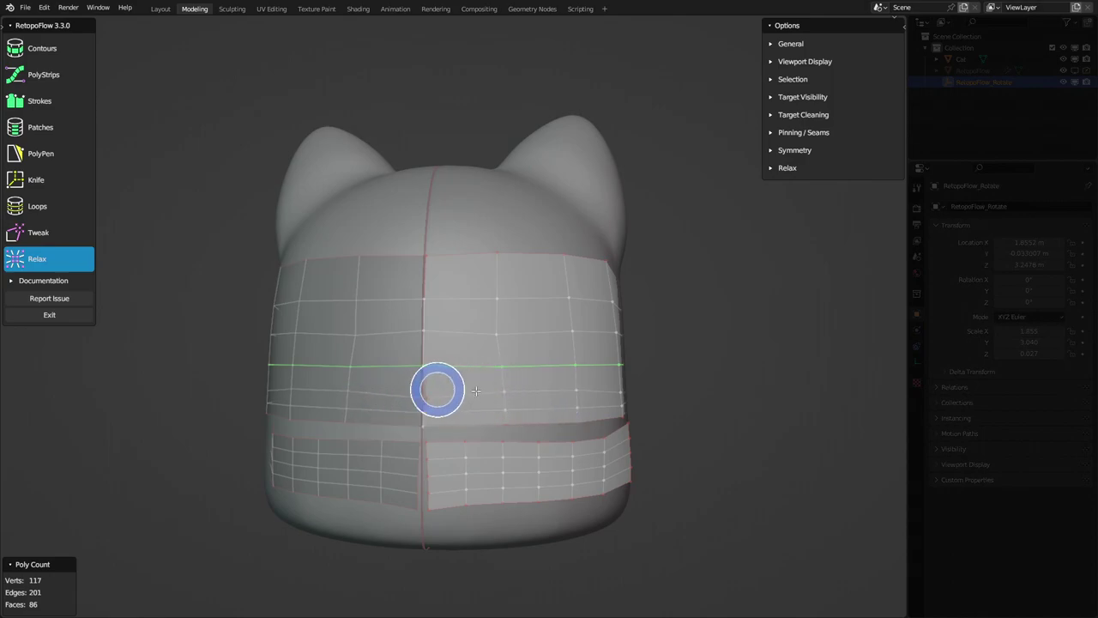
pyautogui.moveTo(489, 424)
pyautogui.mouseDown(button='middle')
pyautogui.moveTo(573, 426)
pyautogui.moveTo(500, 422)
pyautogui.mouseUp(button='middle')
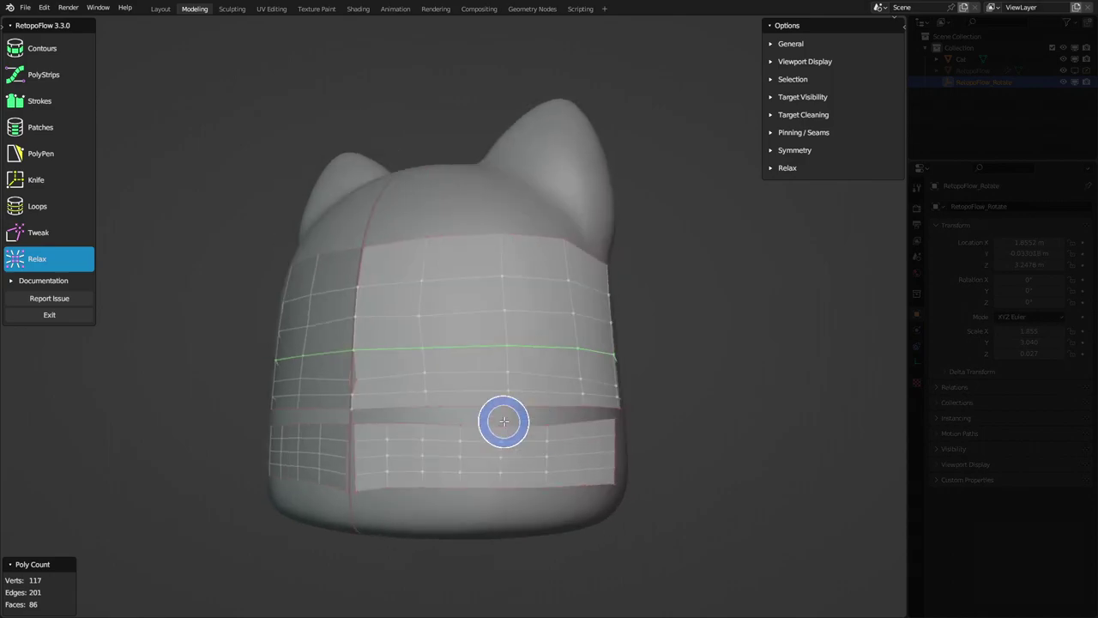
pyautogui.click(40, 153)
pyautogui.press('KP_1')
pyautogui.scroll(3, 501, 398)
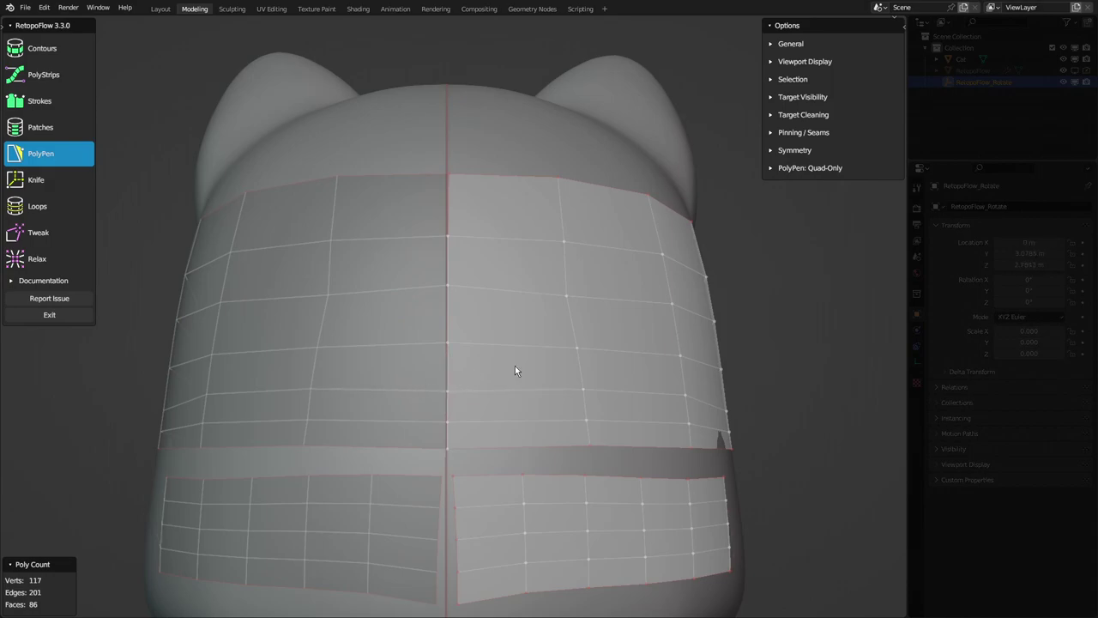
pyautogui.scroll(-4, 515, 371)
pyautogui.moveTo(577, 349); pyautogui.dragTo(438, 343, button='middle')
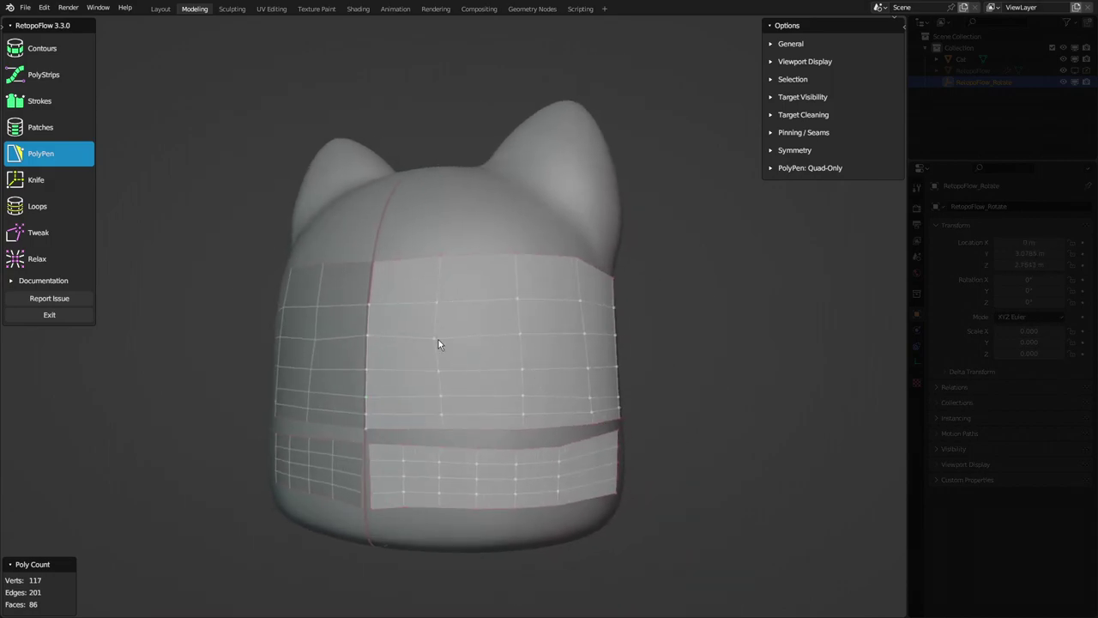
# Relax the lower strip so its vertex rows are evened out.
pyautogui.click(77, 268)
pyautogui.press('KP_3')
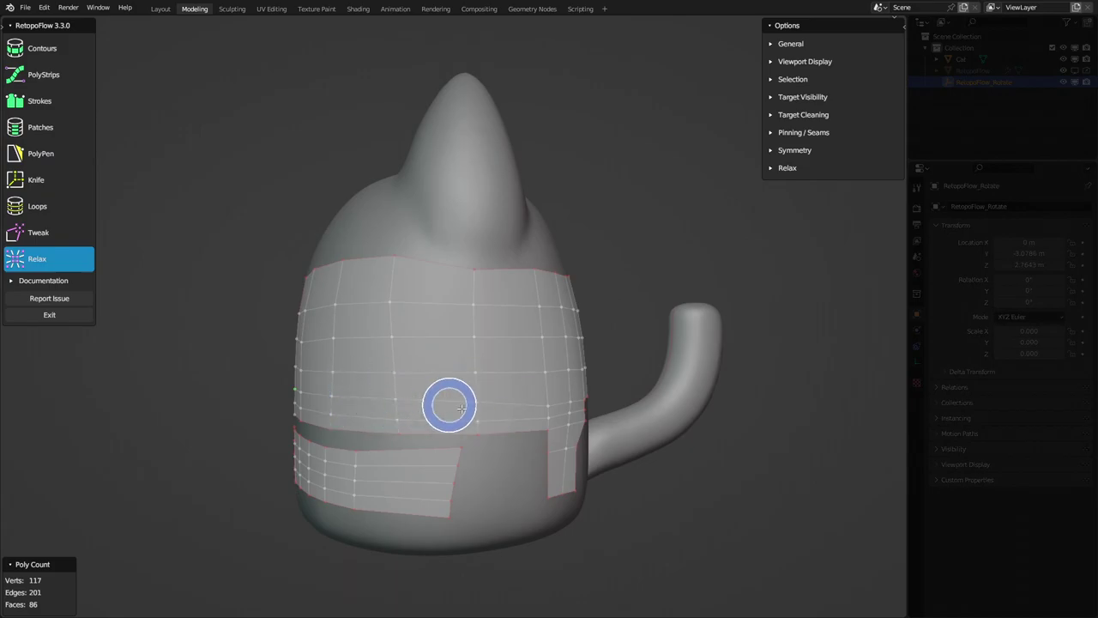
pyautogui.moveTo(500, 412); pyautogui.dragTo(429, 417, button='middle')
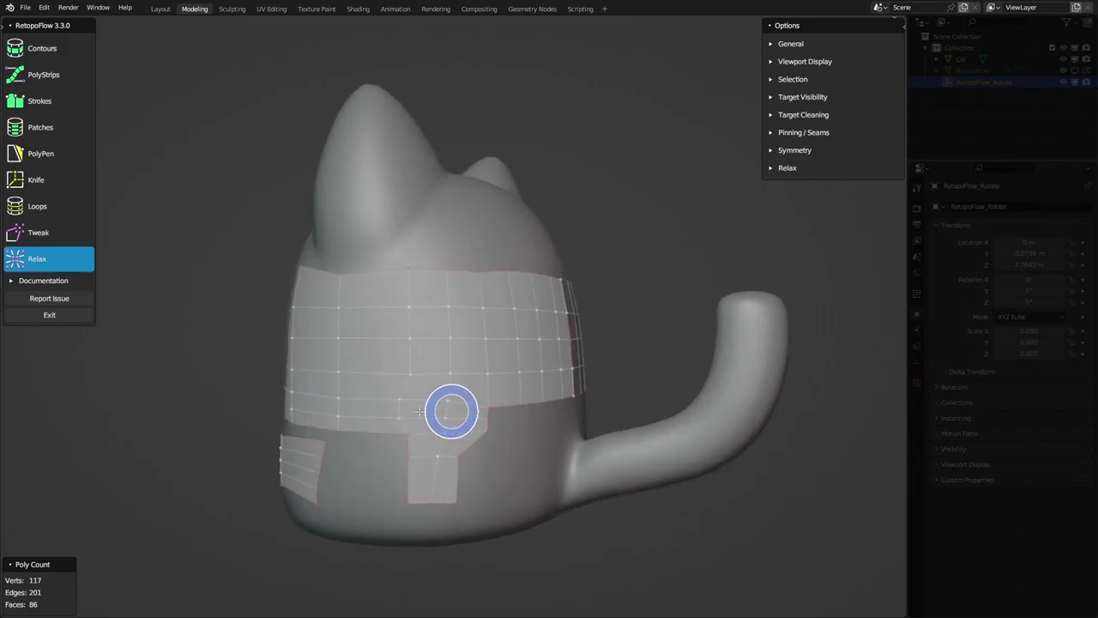
pyautogui.moveTo(442, 347); pyautogui.dragTo(422, 352, button='middle')
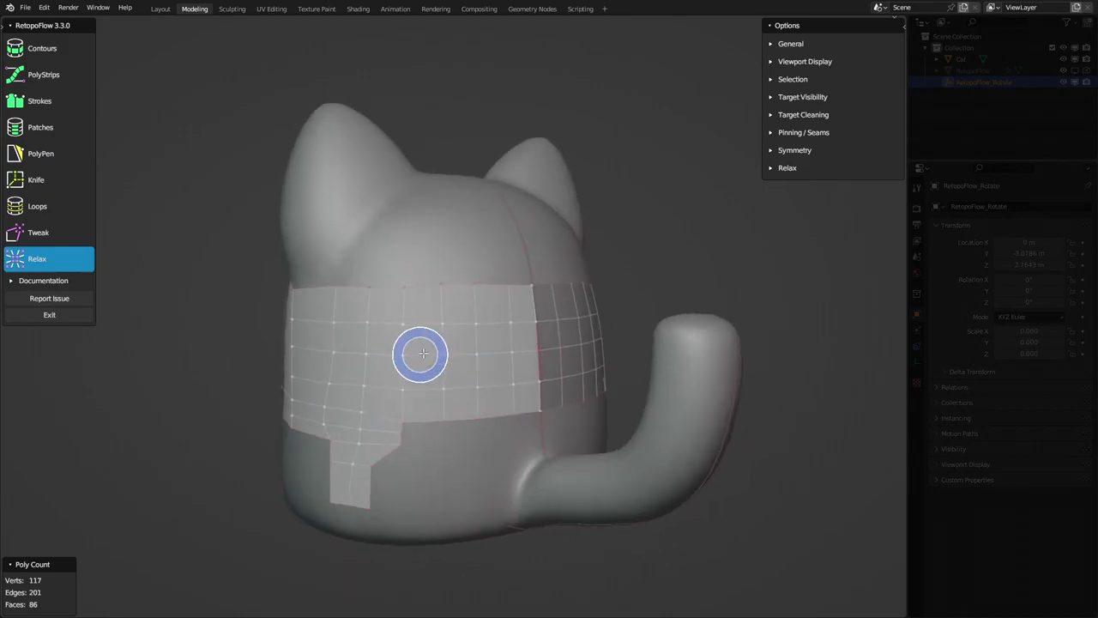
pyautogui.moveTo(371, 392); pyautogui.dragTo(490, 363, button='middle')
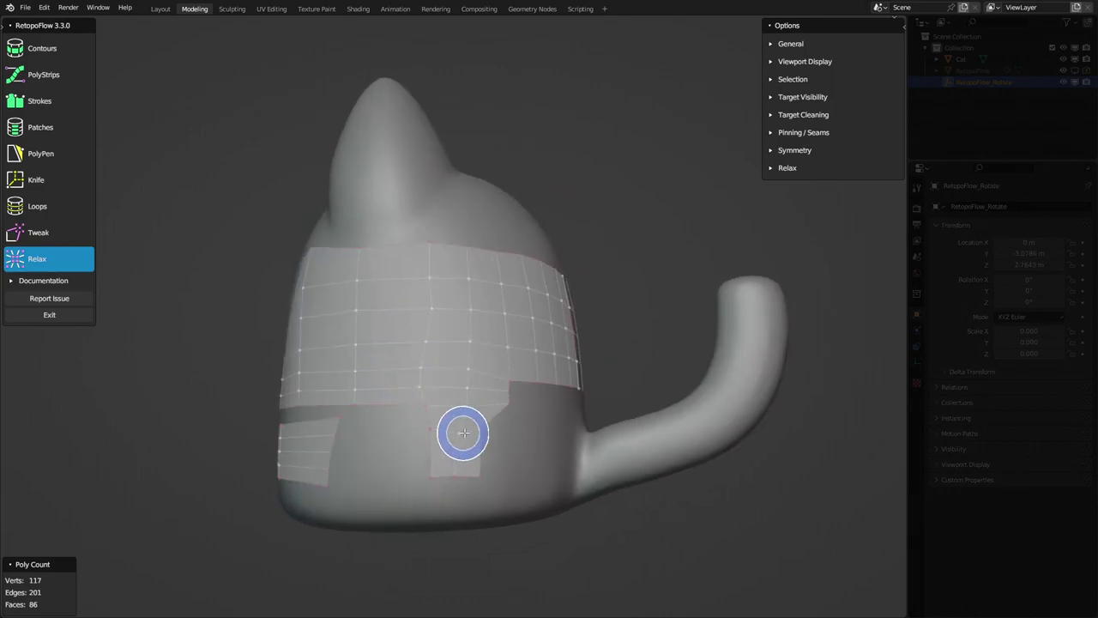
pyautogui.moveTo(509, 428); pyautogui.dragTo(495, 432, button='middle')
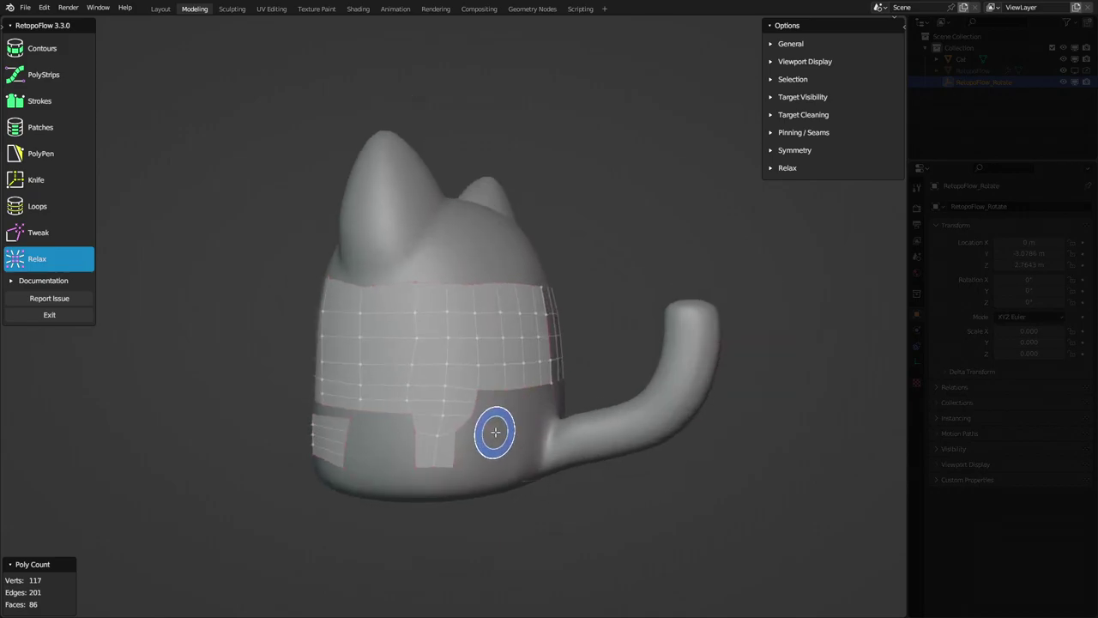
pyautogui.moveTo(427, 451)
pyautogui.mouseDown(button='middle')
pyautogui.moveTo(502, 448)
pyautogui.moveTo(499, 381)
pyautogui.mouseUp(button='middle')
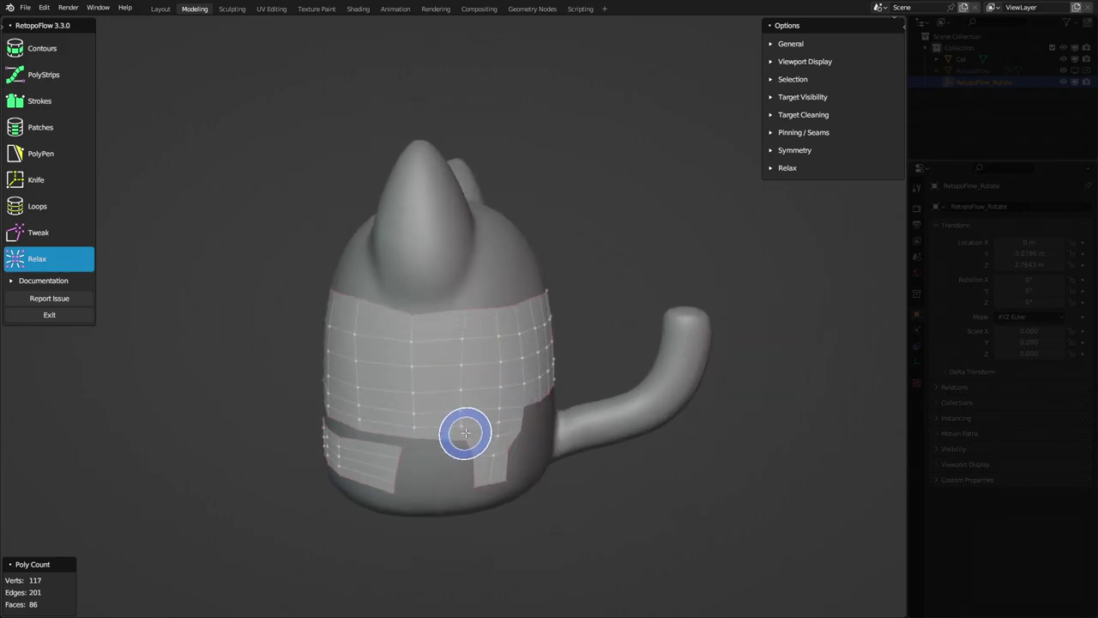
pyautogui.moveTo(465, 433); pyautogui.dragTo(451, 458, button='middle')
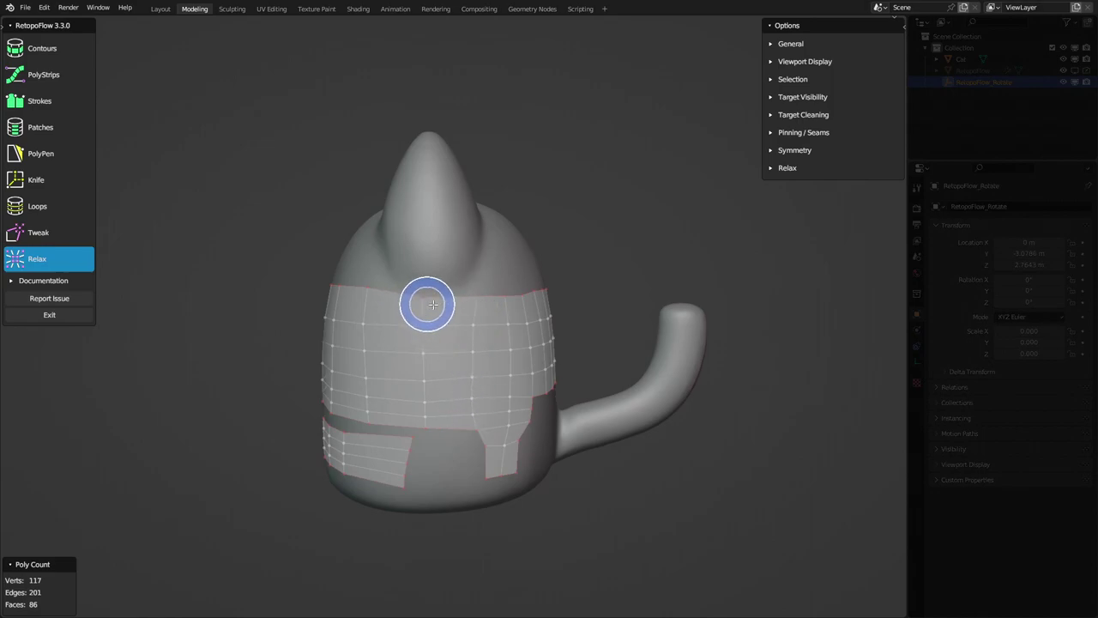
pyautogui.moveTo(433, 304)
pyautogui.mouseDown(button='middle')
pyautogui.moveTo(365, 381)
pyautogui.moveTo(463, 377)
pyautogui.mouseUp(button='middle')
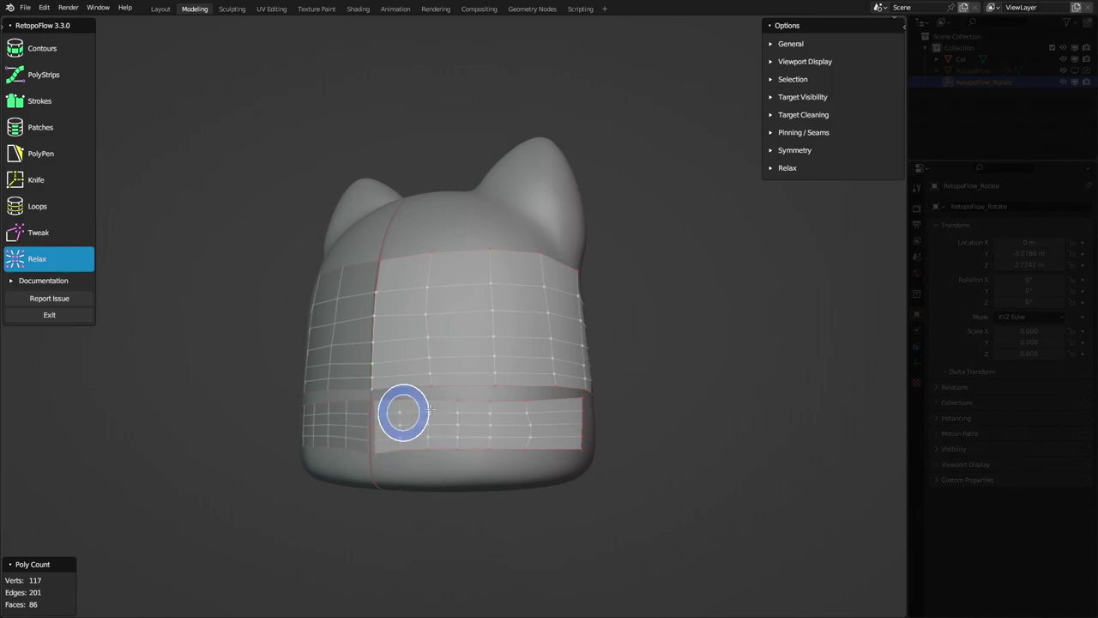
pyautogui.moveTo(404, 413)
pyautogui.mouseDown()
pyautogui.moveTo(345, 429)
pyautogui.moveTo(554, 436)
pyautogui.moveTo(569, 417)
pyautogui.mouseUp()
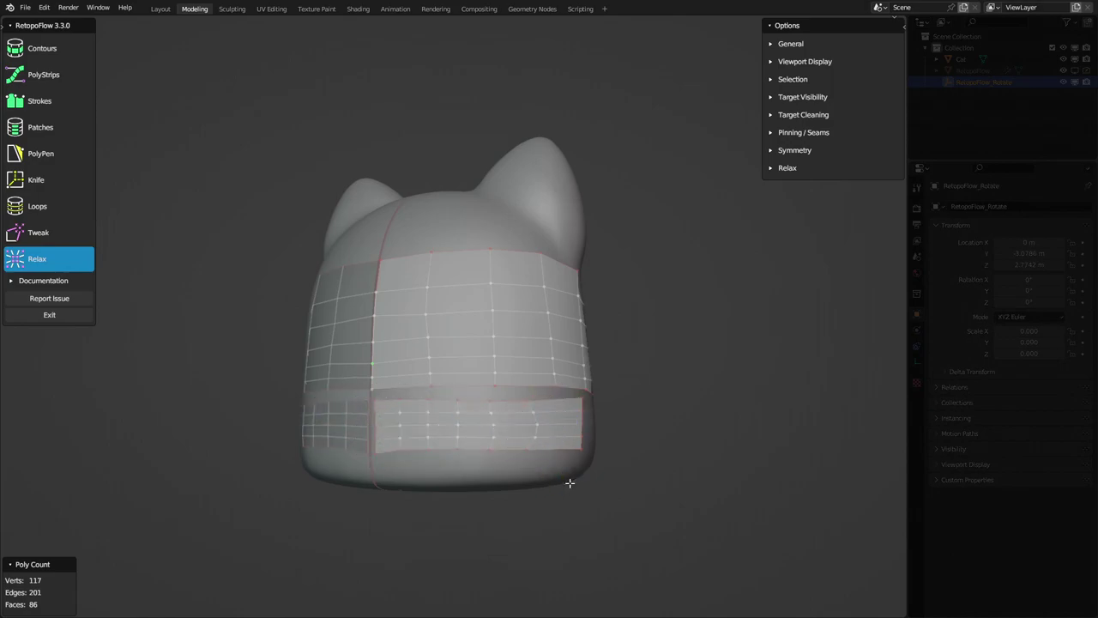
pyautogui.moveTo(569, 482); pyautogui.dragTo(465, 404, button='middle')
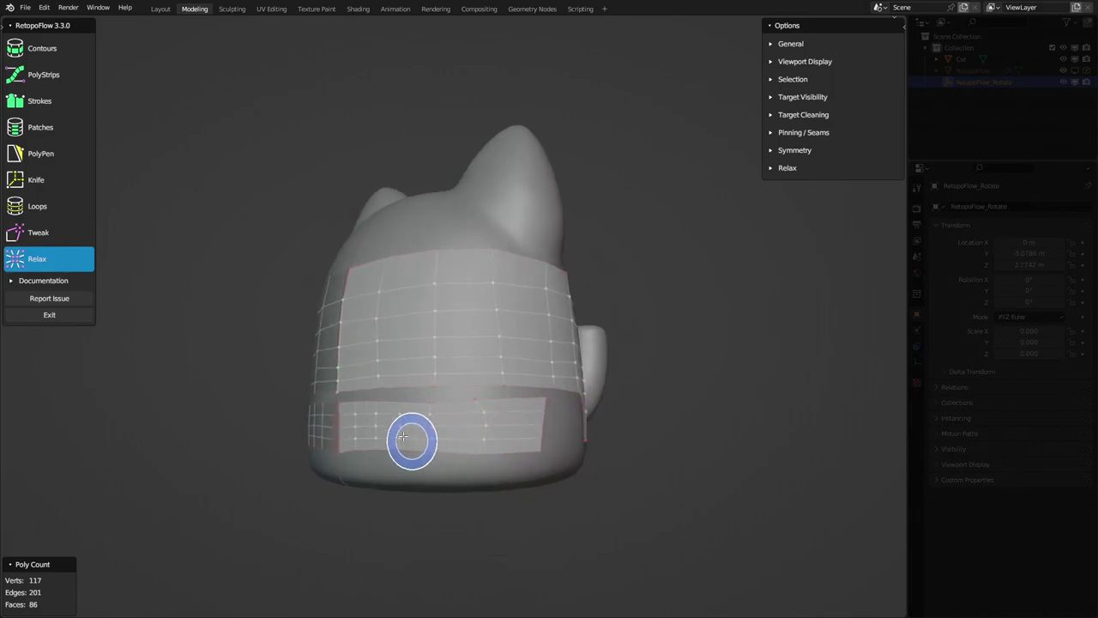
pyautogui.moveTo(403, 438)
pyautogui.mouseDown()
pyautogui.moveTo(466, 421)
pyautogui.moveTo(449, 421)
pyautogui.moveTo(542, 452)
pyautogui.moveTo(509, 451)
pyautogui.moveTo(468, 426)
pyautogui.moveTo(466, 443)
pyautogui.moveTo(478, 410)
pyautogui.moveTo(519, 420)
pyautogui.moveTo(503, 461)
pyautogui.moveTo(436, 426)
pyautogui.mouseUp()
# Switch to PolyPen Quad-Only and survey the mesh around the head from several angles.
pyautogui.click(25, 155)
pyautogui.scroll(3, 416, 422)
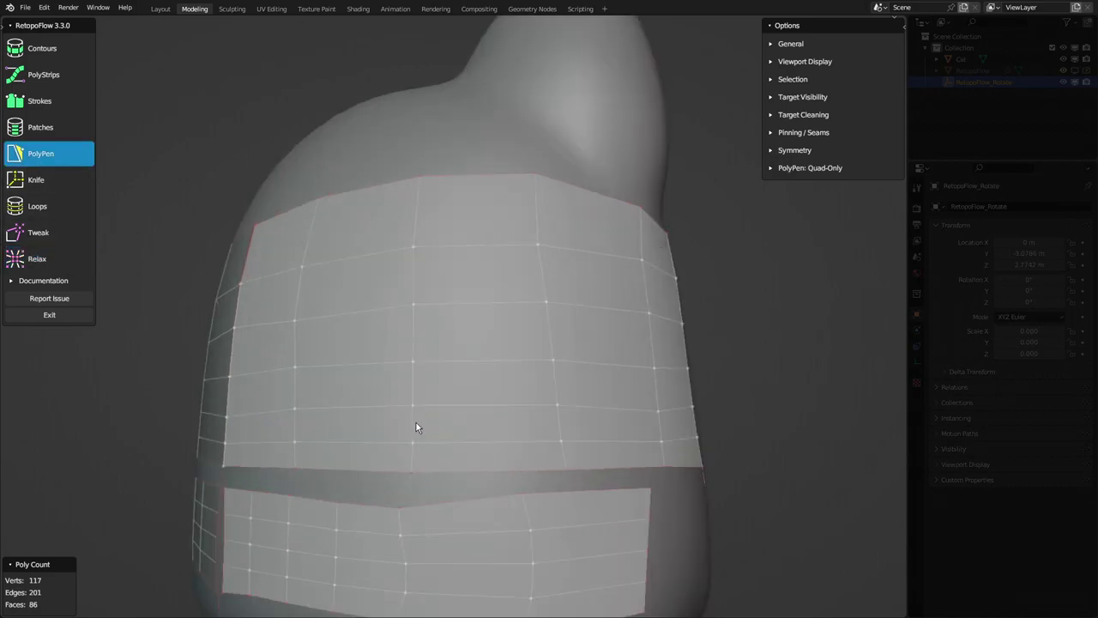
pyautogui.scroll(2, 481, 415)
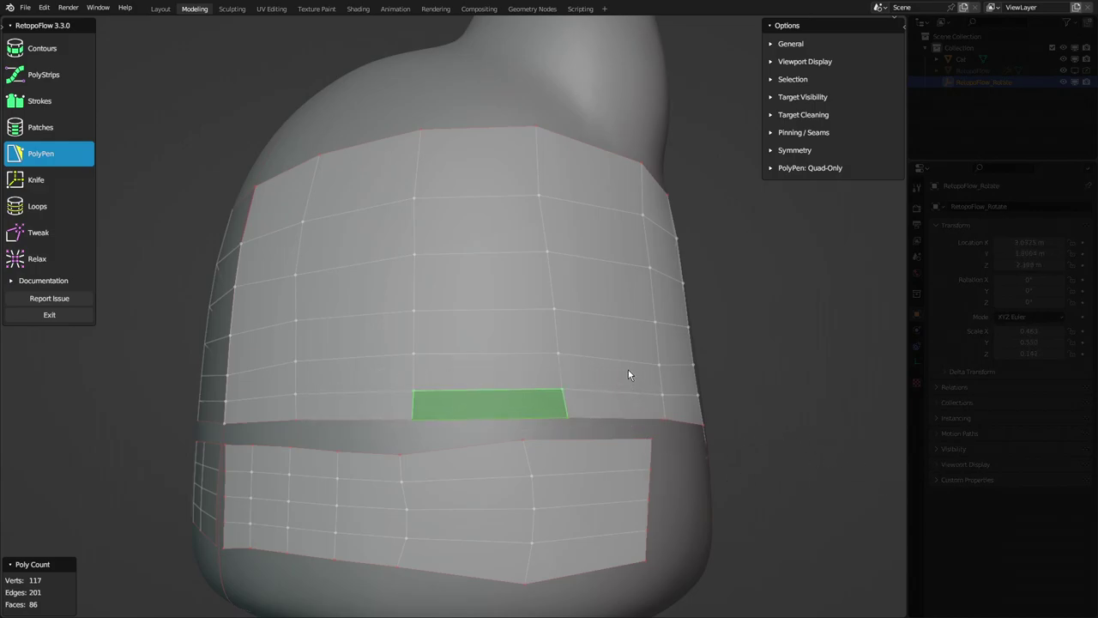
pyautogui.moveTo(630, 372); pyautogui.dragTo(336, 321, button='middle')
pyautogui.moveTo(550, 326); pyautogui.dragTo(655, 393, button='middle')
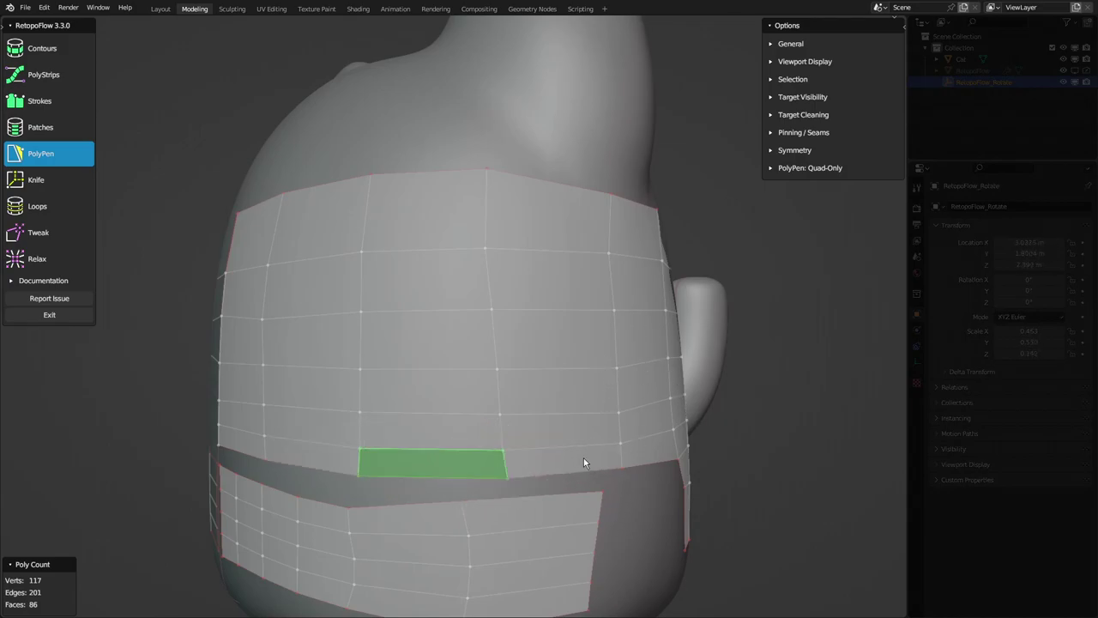
pyautogui.scroll(-5, 583, 461)
pyautogui.moveTo(544, 441); pyautogui.dragTo(300, 320, button='middle')
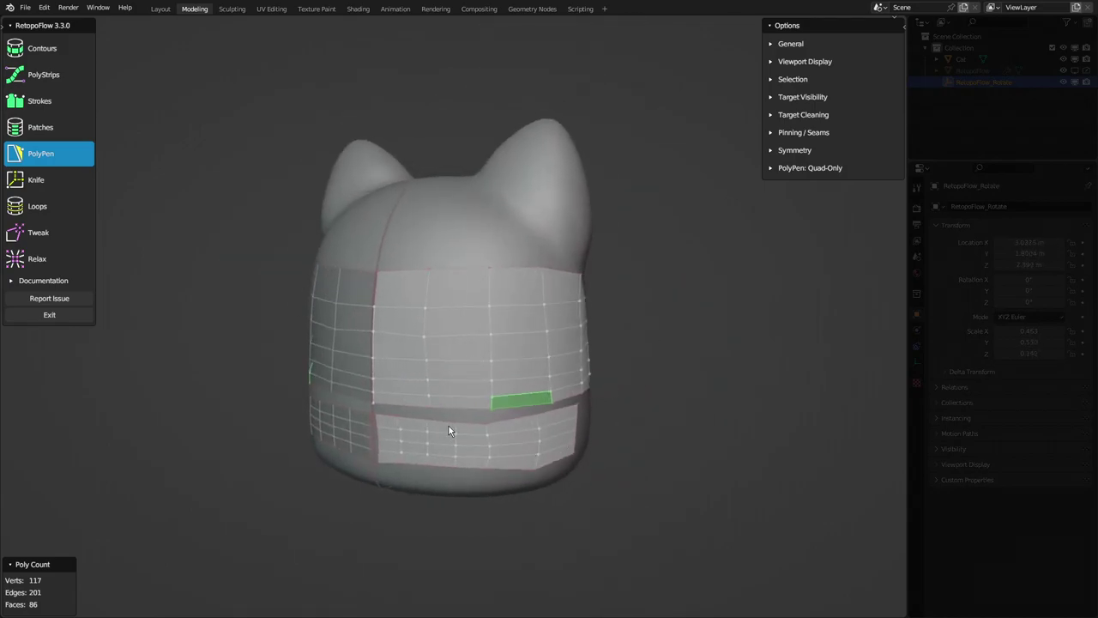